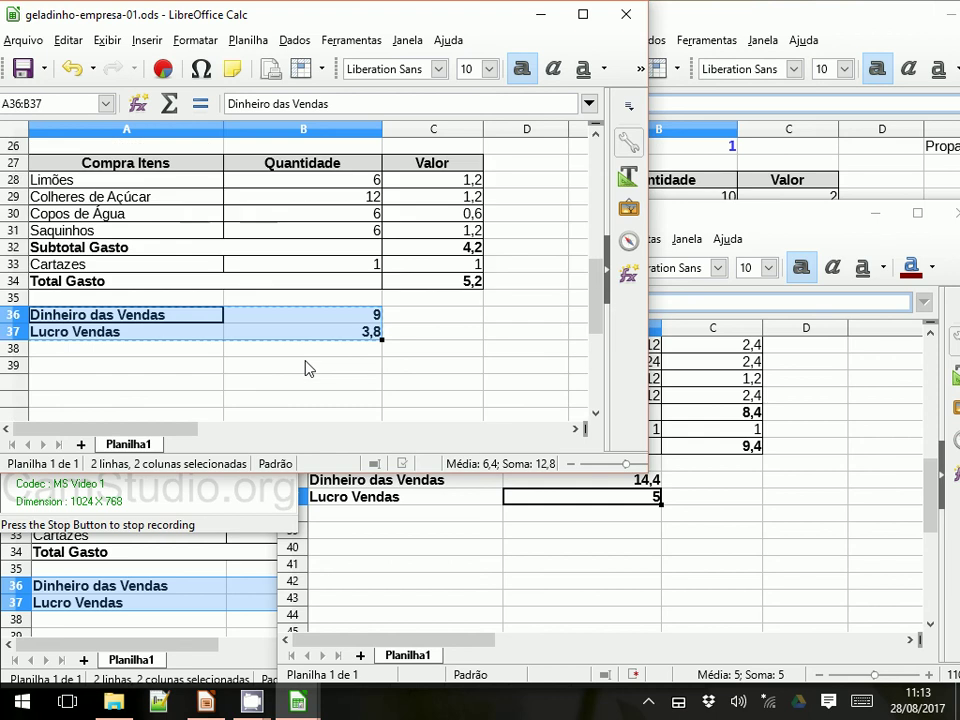
- Copy A36:B37 in geladinho-empresa-01.ods and examine its sales profit against the balances and purchase costs
key("ctrl+c")
left_click(299, 318)
left_click(322, 337)
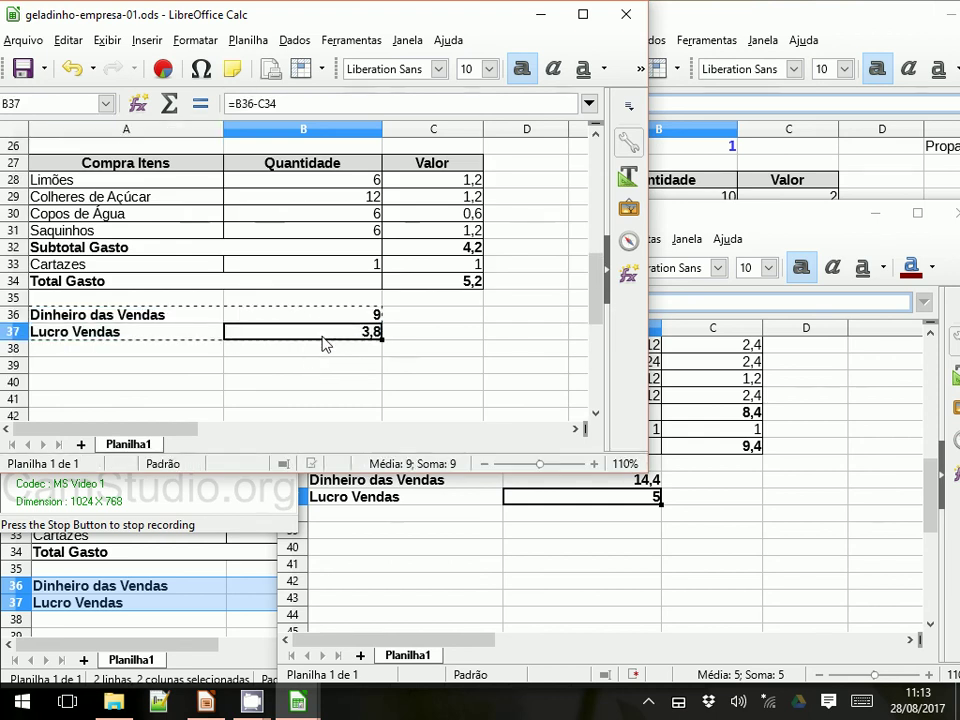
scroll(330, 348, "up", 2)
scroll(380, 369, "down", 2)
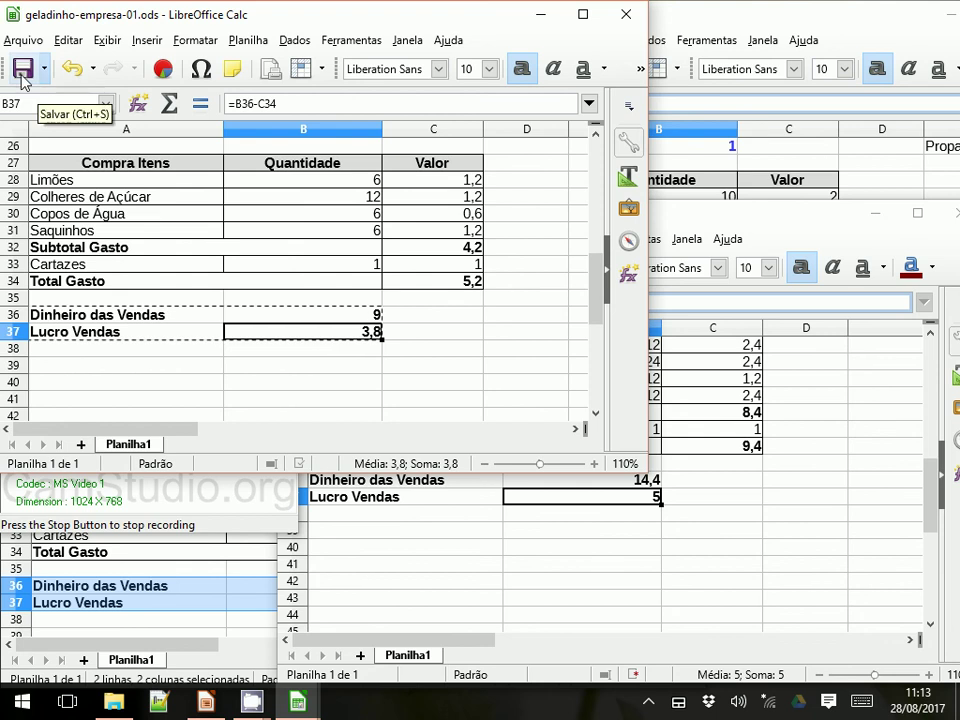
scroll(248, 256, "up", 8)
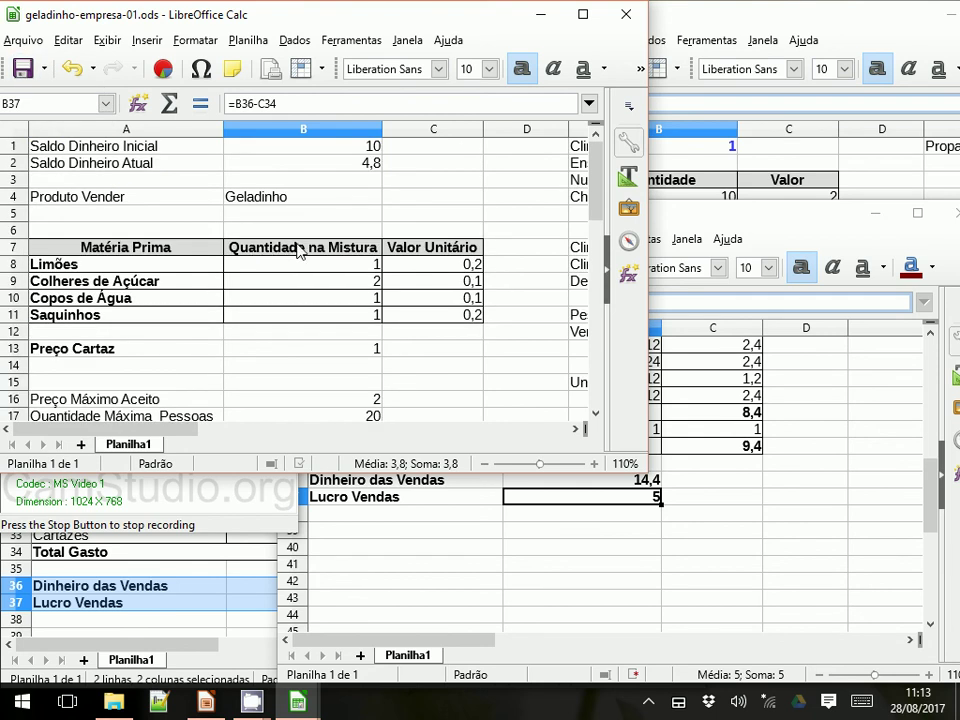
scroll(310, 249, "down", 9)
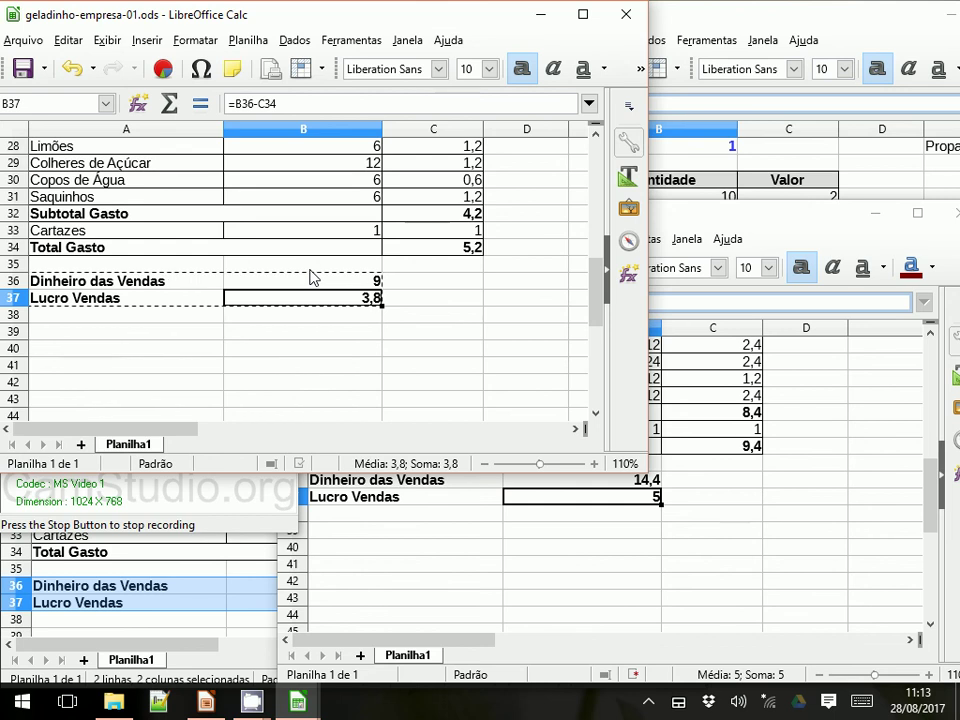
- Bring up geladinho-empresa-02.ods and examine its sales money in B36 and its sales profit
left_click(718, 30)
left_click(605, 334)
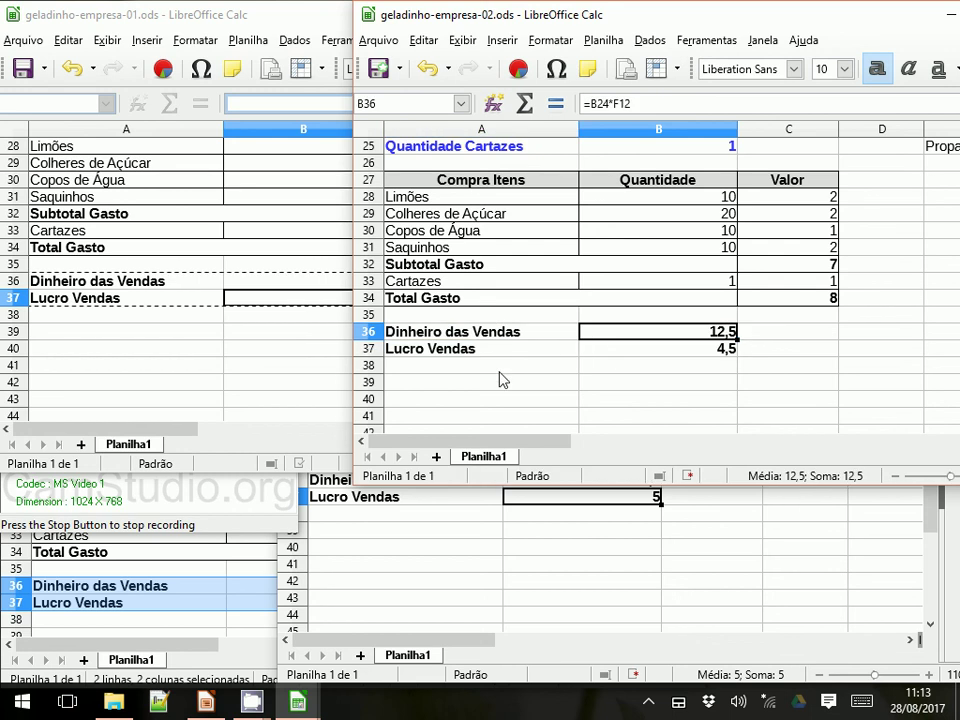
scroll(500, 380, "down", 2)
scroll(497, 381, "up", 2)
- Bring up geladinho-empresa-03.ods and check its sales profit formula in B37
left_click(184, 664)
scroll(197, 515, "down", 2)
scroll(197, 515, "down", 1)
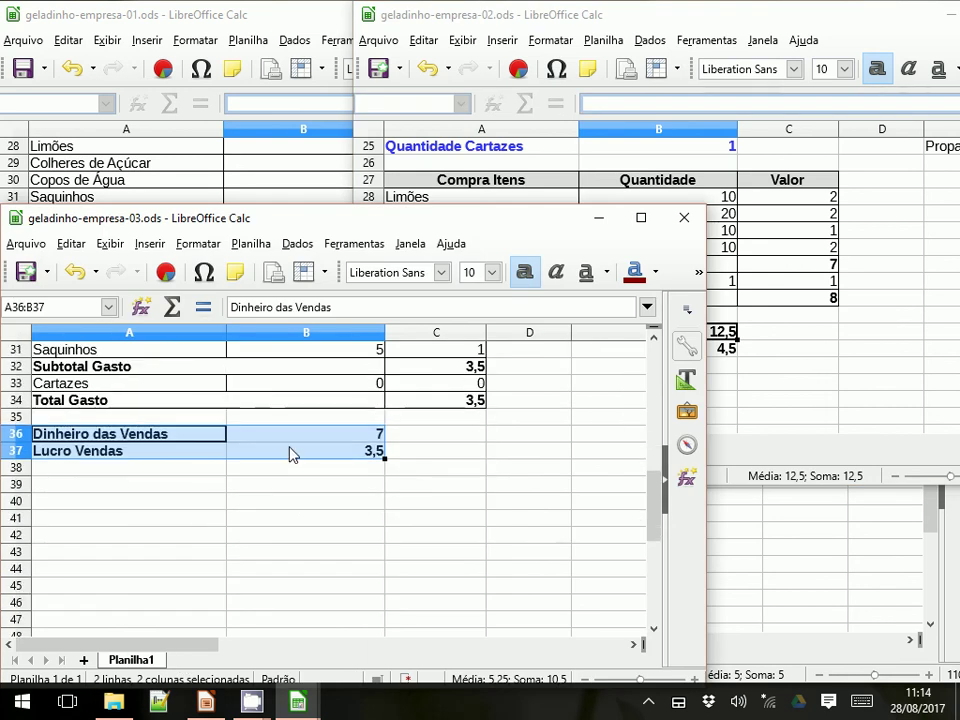
left_click(294, 451)
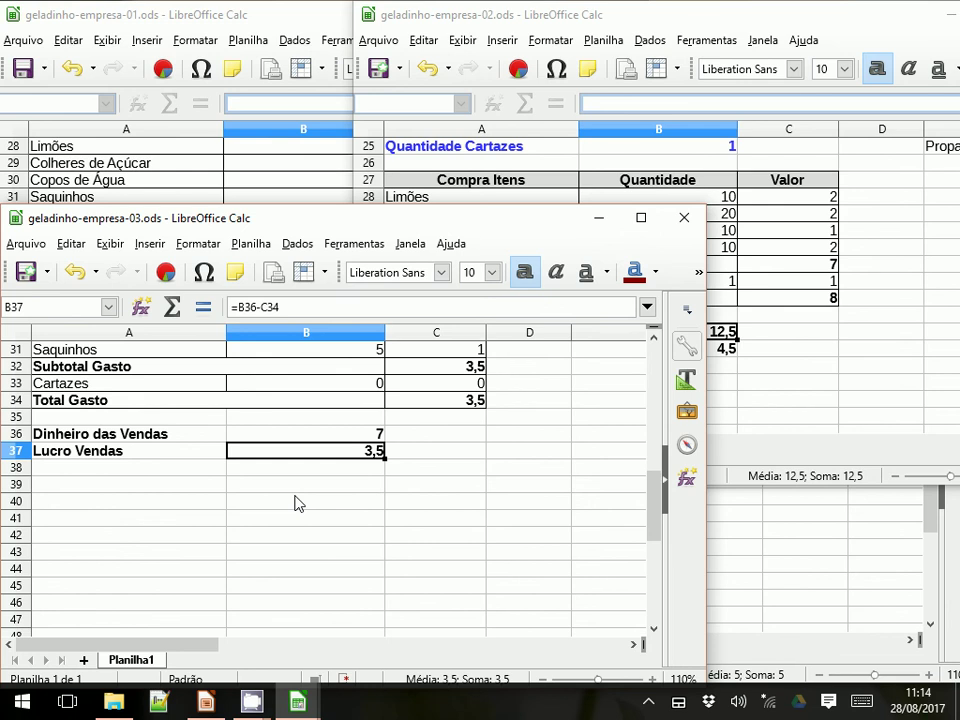
- Examine the profit, operation figures, climate data and probability table in geladinho-empresa-04.ods
left_click(739, 680)
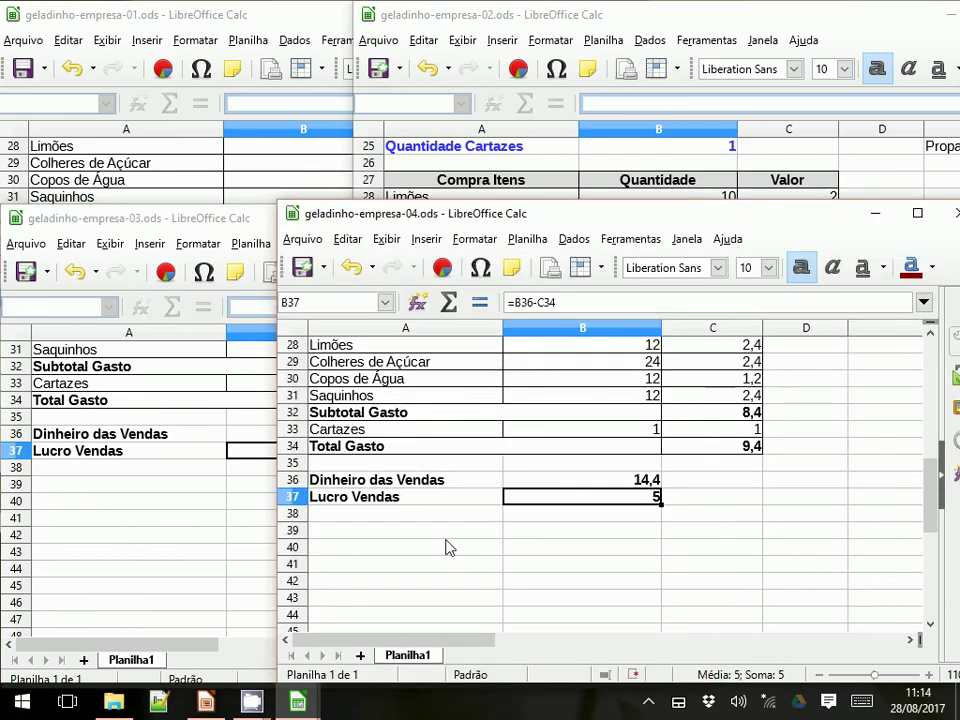
scroll(447, 548, "down", 1)
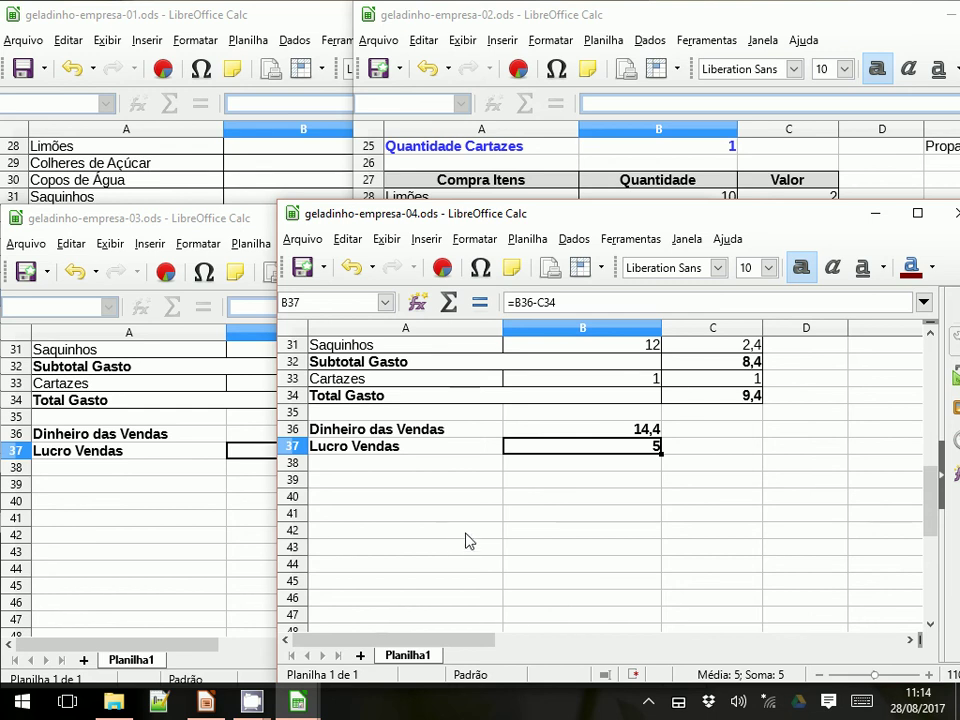
scroll(448, 534, "up", 5)
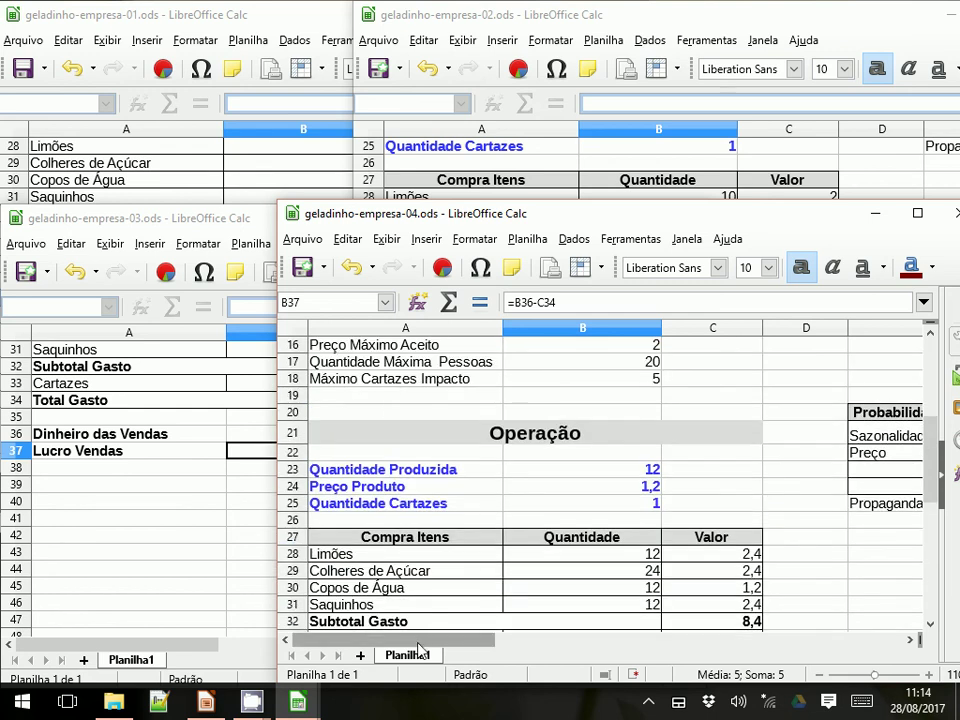
left_click_drag(446, 640, 630, 643)
scroll(612, 565, "up", 5)
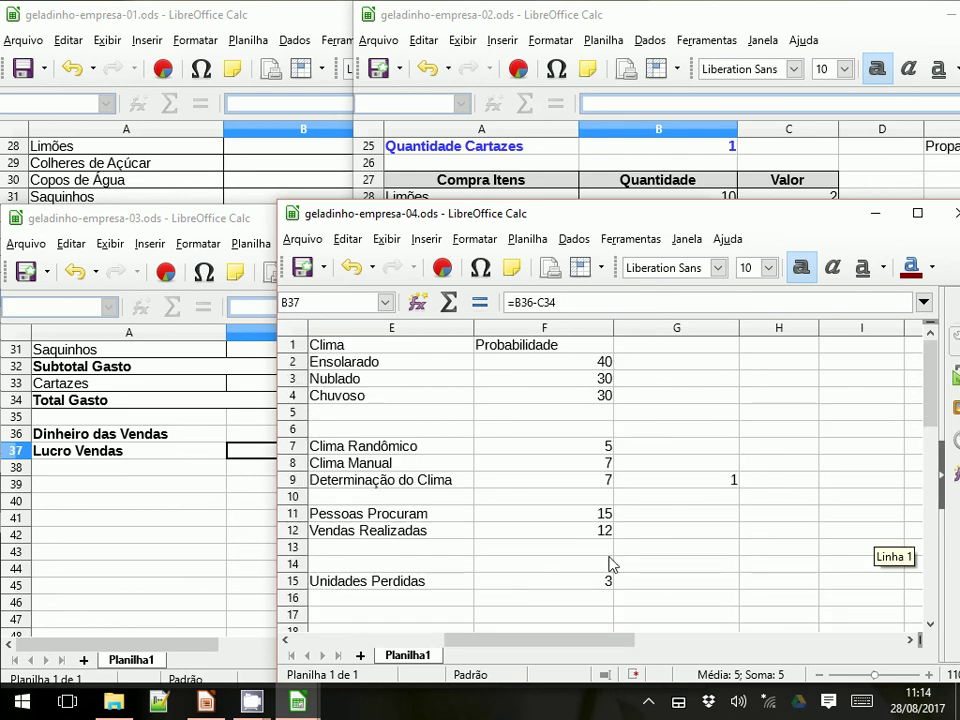
scroll(612, 565, "down", 7)
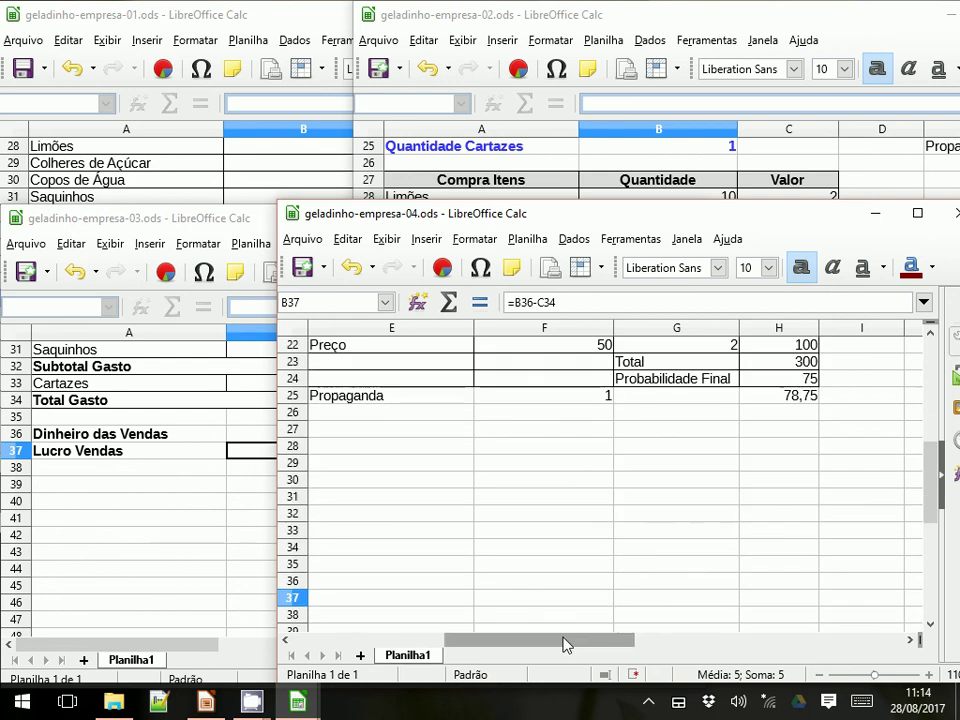
left_click_drag(565, 640, 440, 641)
left_click(474, 14)
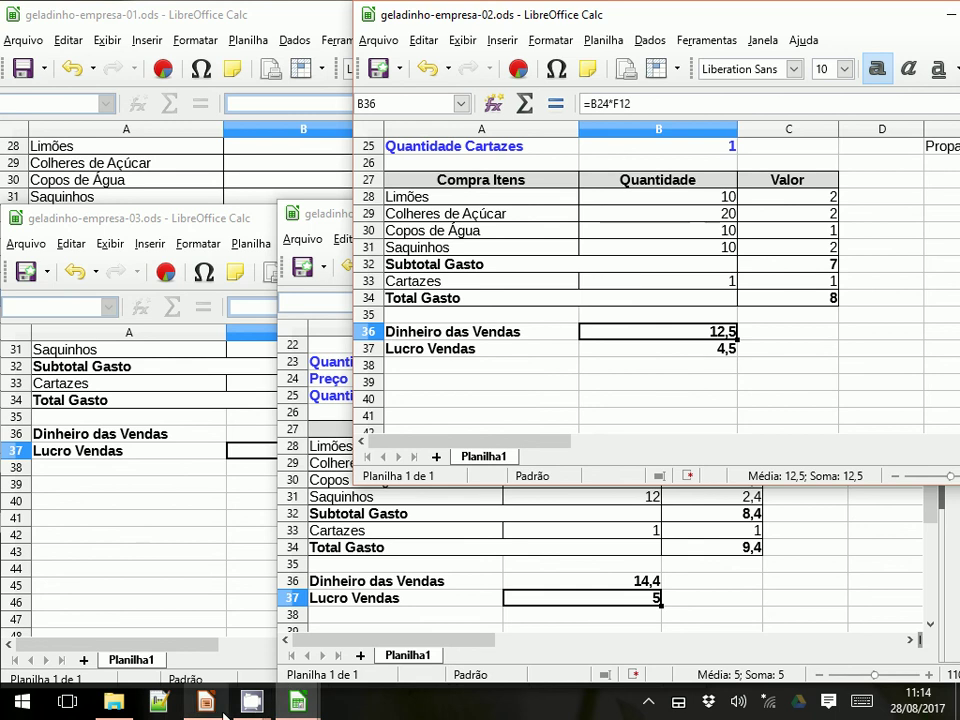
mouse_move(251, 698)
left_click(339, 645)
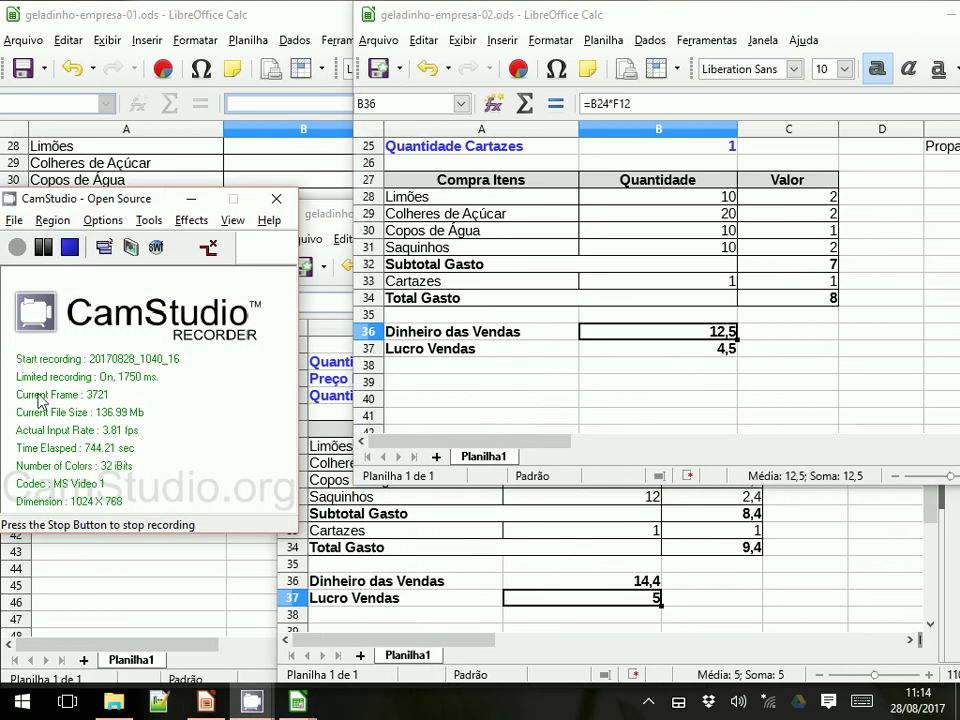
left_click(43, 247)
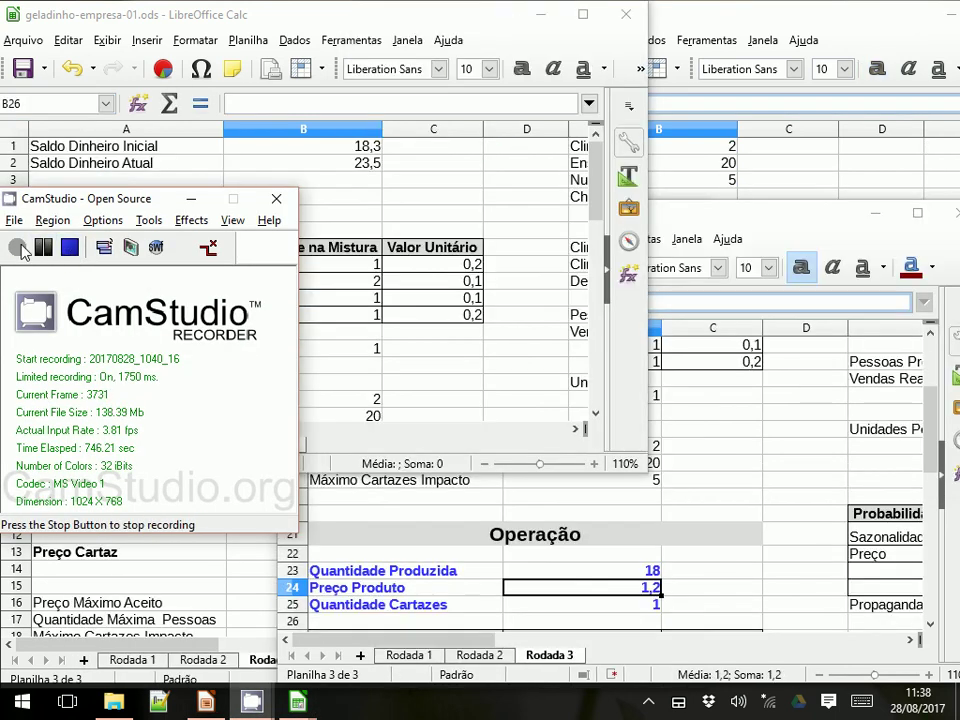
- Review the Rodada 3 balances, purchases and sales profit in geladinho-empresa-01.ods
left_click(165, 17)
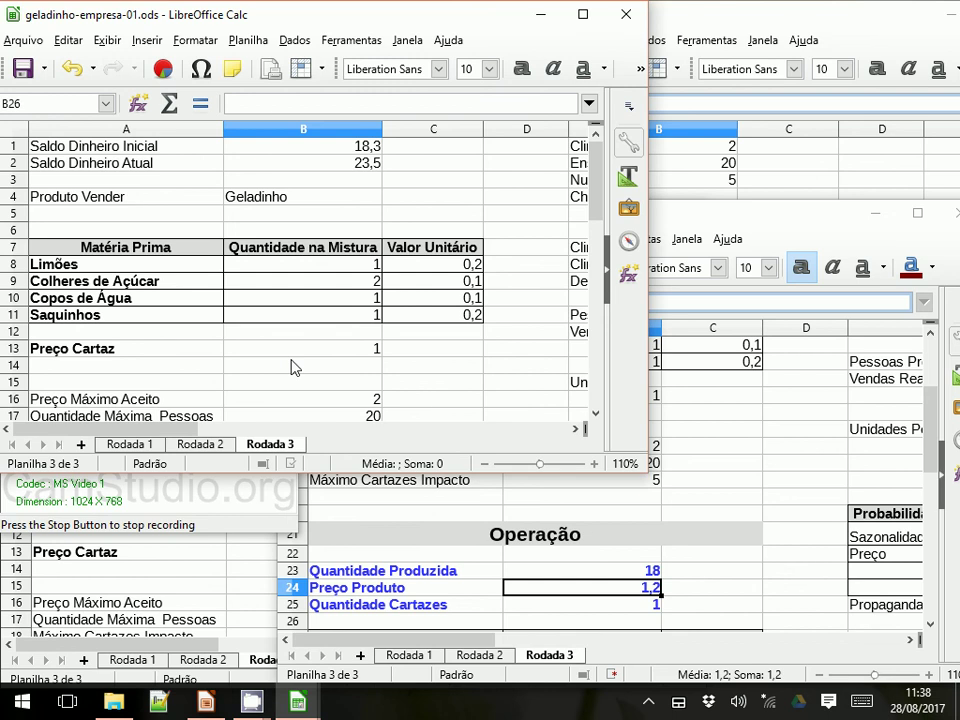
scroll(294, 368, "down", 2)
scroll(294, 368, "down", 1)
scroll(293, 368, "up", 3)
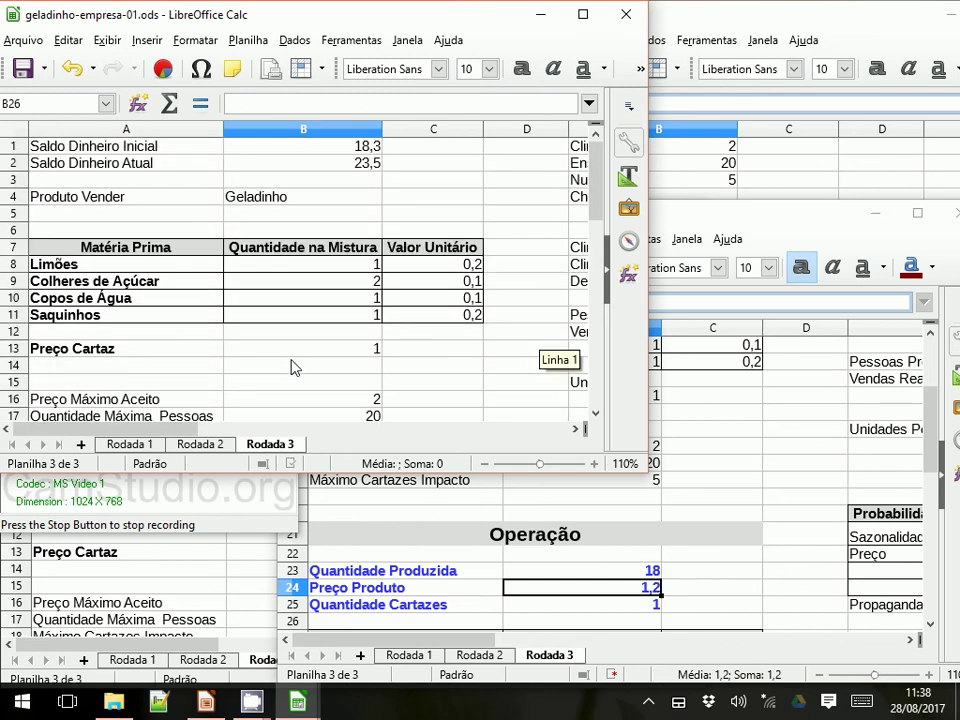
scroll(257, 321, "down", 10)
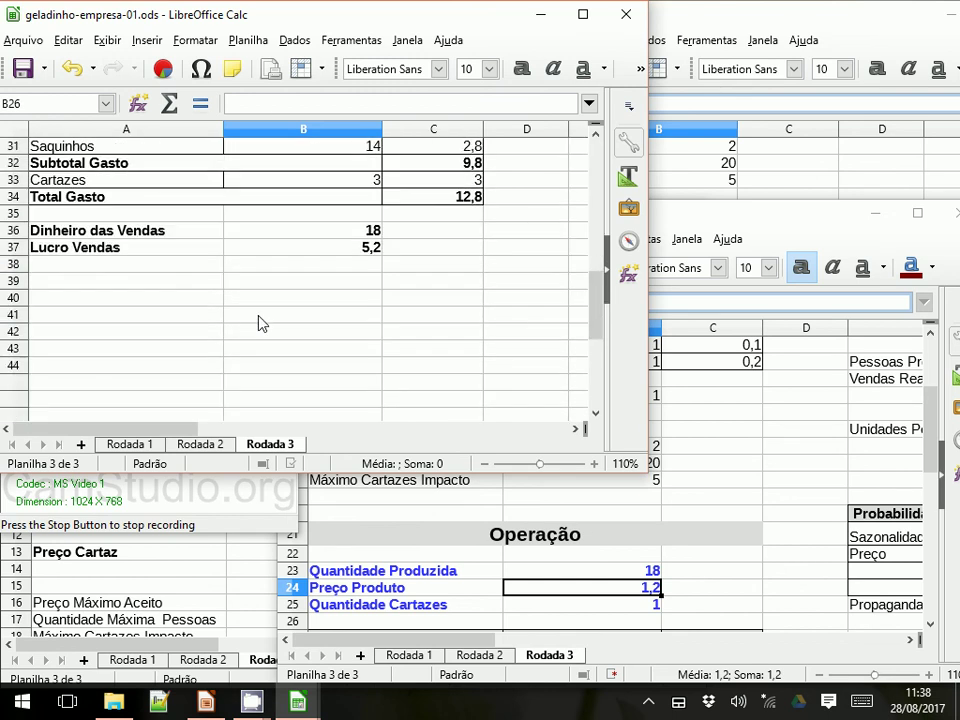
scroll(258, 322, "up", 2)
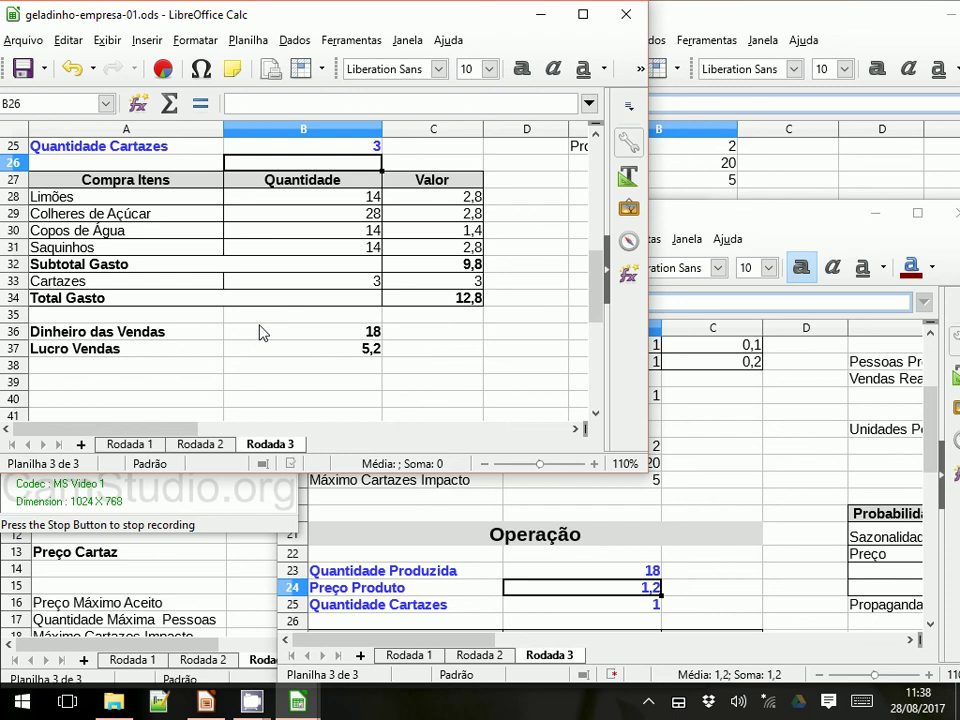
scroll(254, 344, "up", 8)
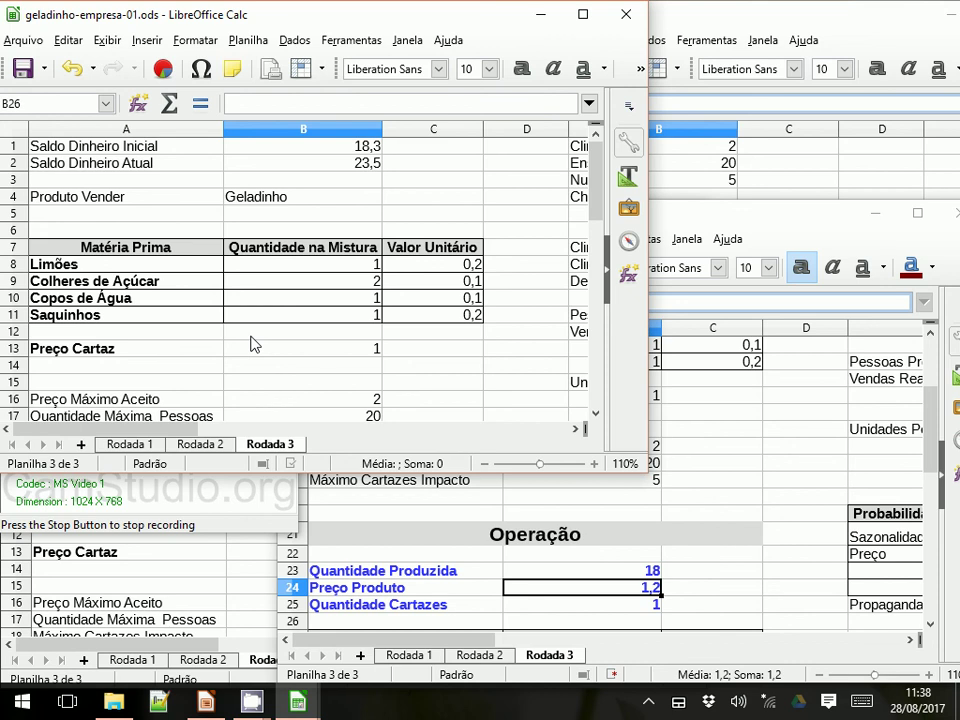
- Review the Rodada 3 balances, operation figures and sales profit in geladinho-empresa-02.ods
left_click(793, 25)
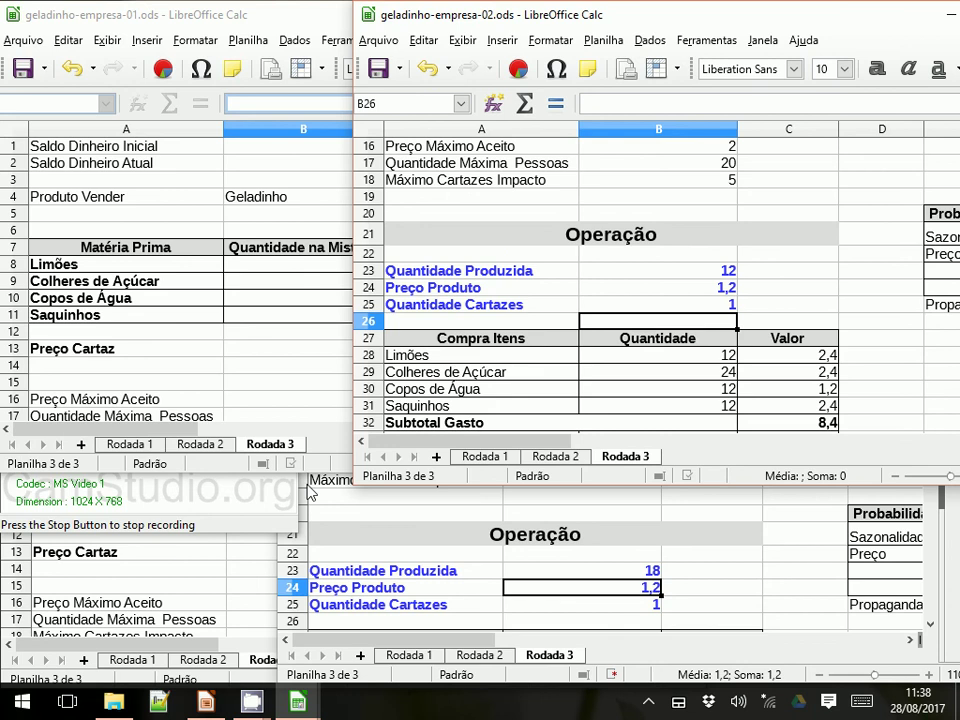
scroll(632, 300, "up", 5)
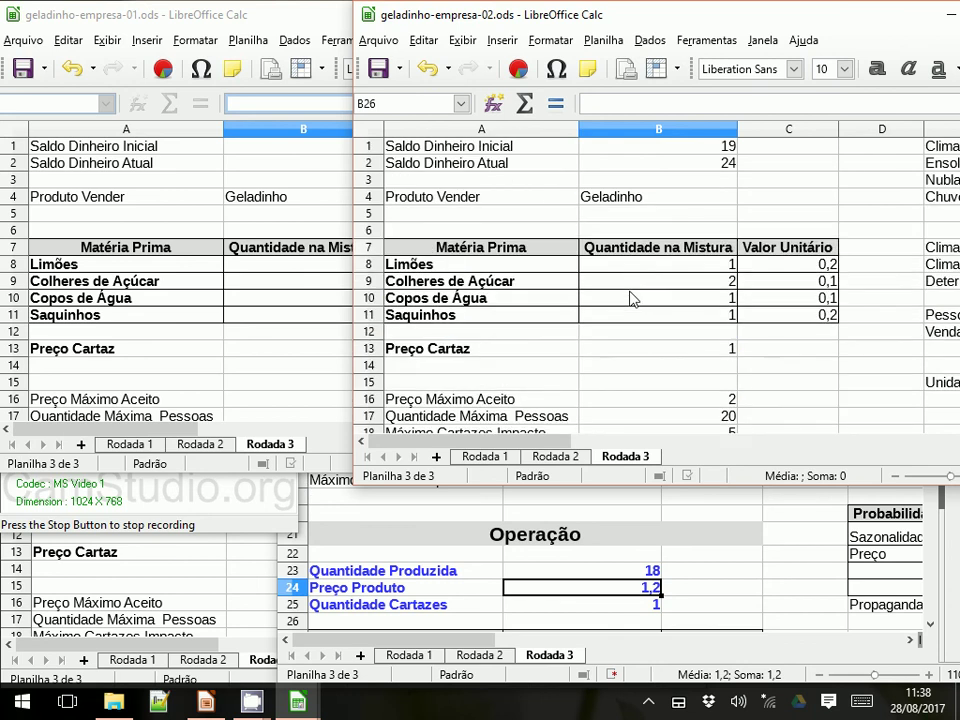
scroll(632, 300, "down", 6)
scroll(632, 297, "down", 4)
scroll(632, 297, "up", 1)
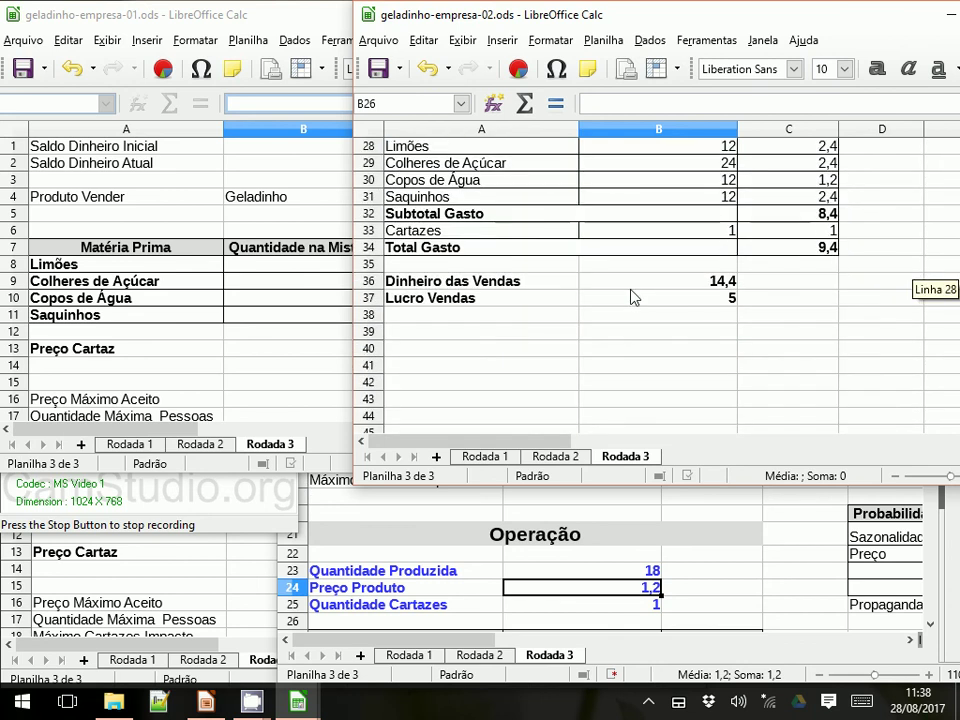
scroll(632, 297, "up", 9)
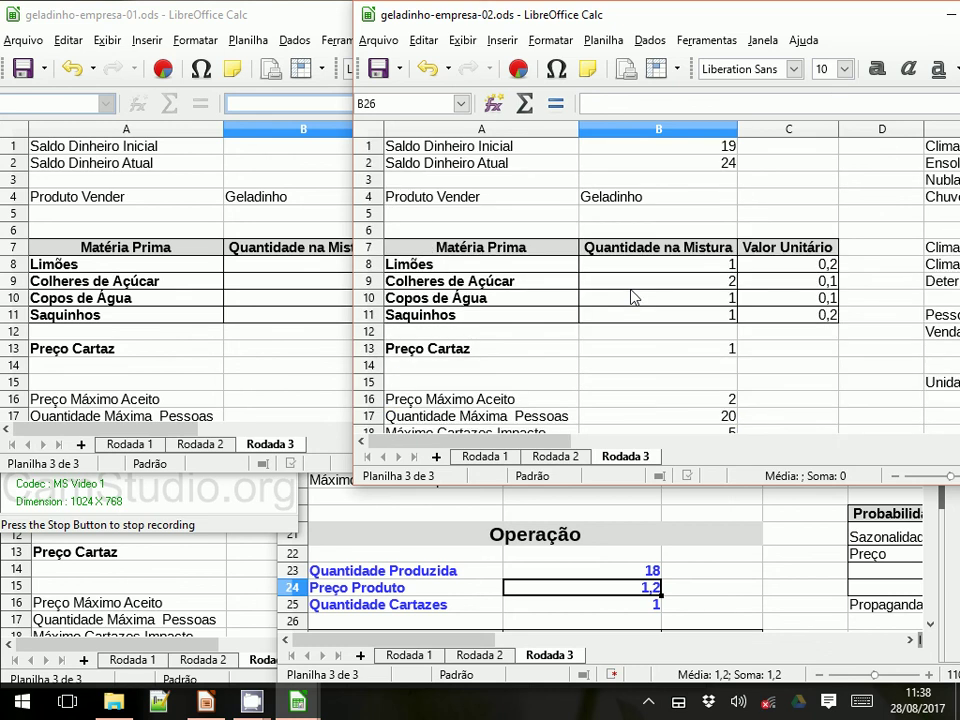
- Review the Rodada 3 balances, operation decisions, total cost and sales profit in geladinho-empresa-03.ods
left_click(137, 681)
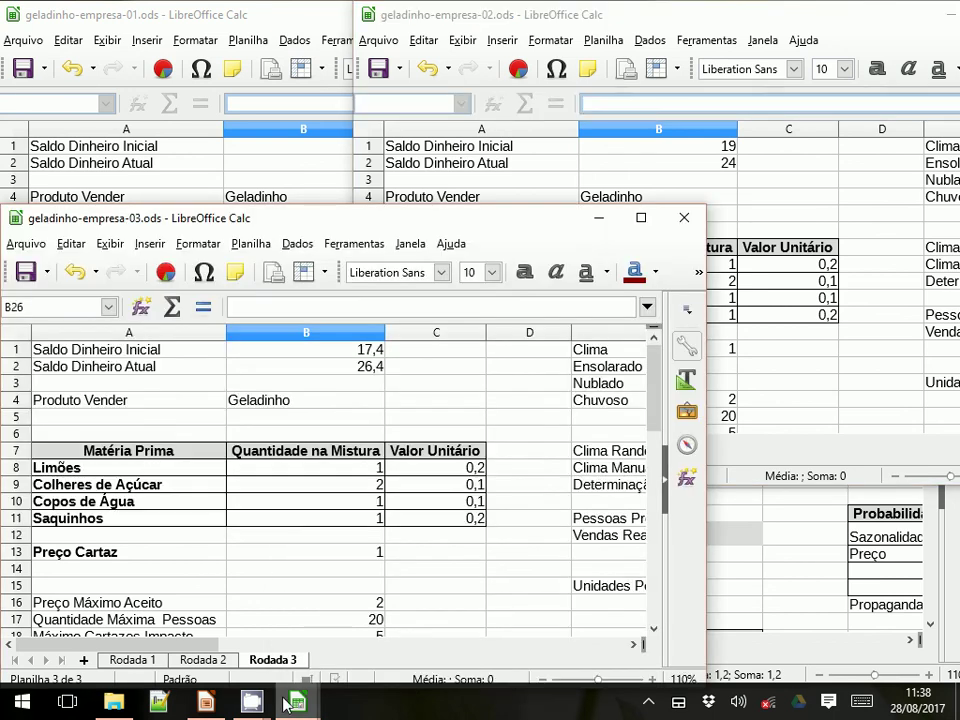
scroll(272, 540, "down", 4)
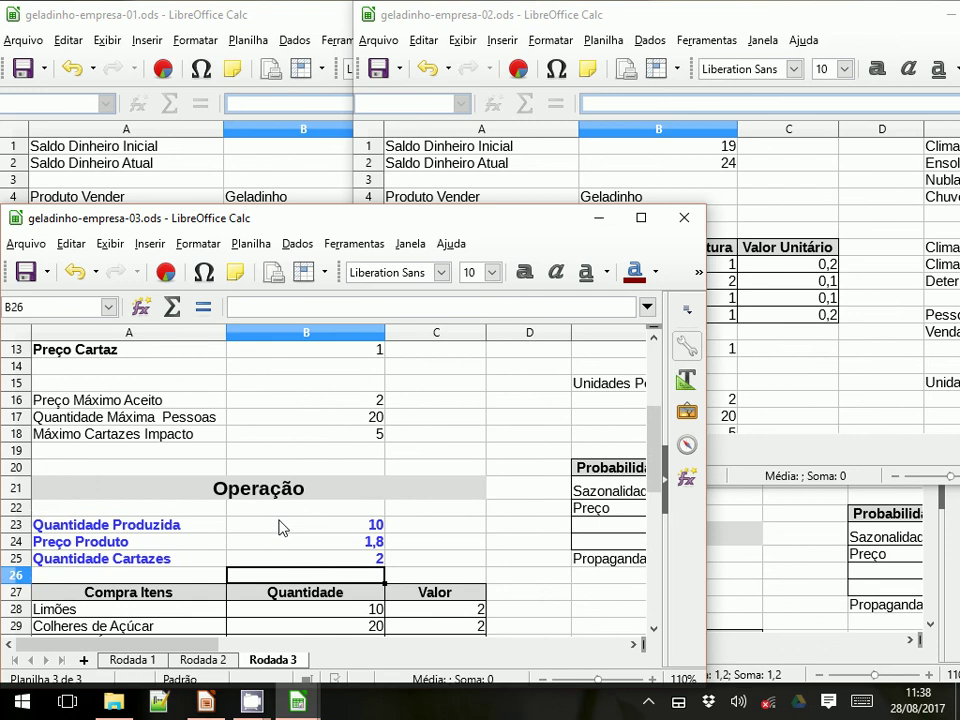
scroll(281, 525, "down", 2)
scroll(281, 525, "down", 1)
scroll(281, 525, "up", 2)
scroll(281, 525, "down", 1)
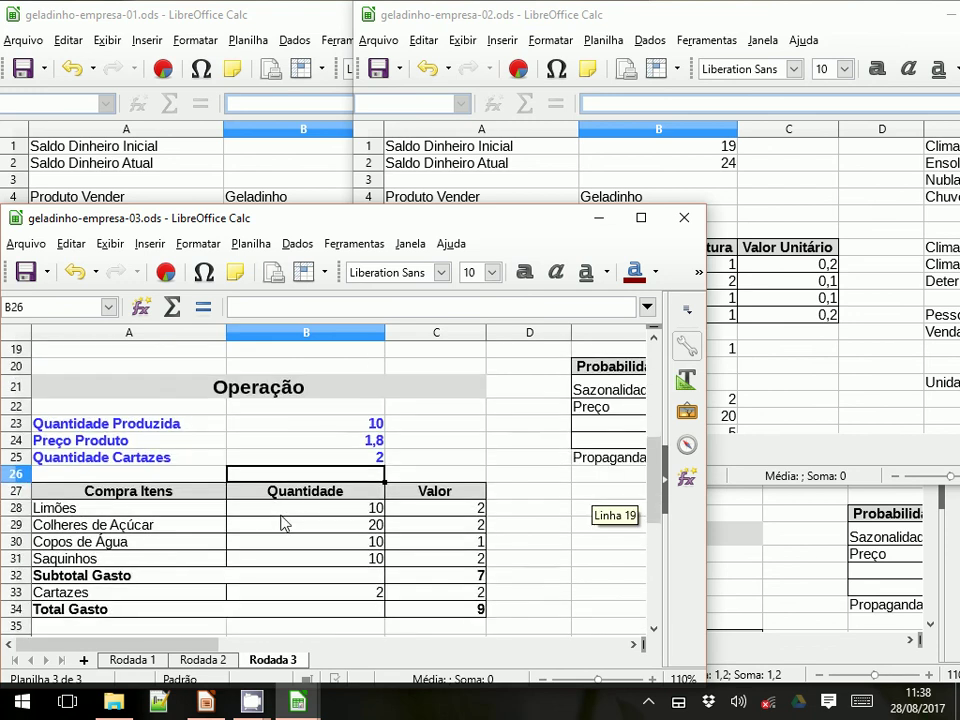
scroll(281, 523, "down", 3)
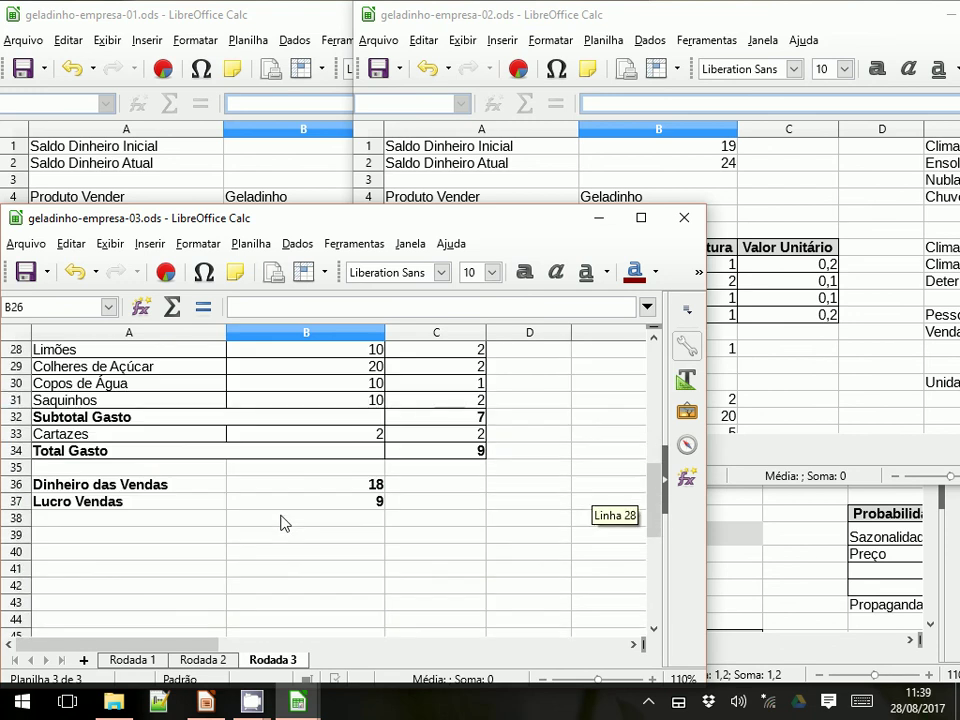
scroll(281, 523, "up", 1)
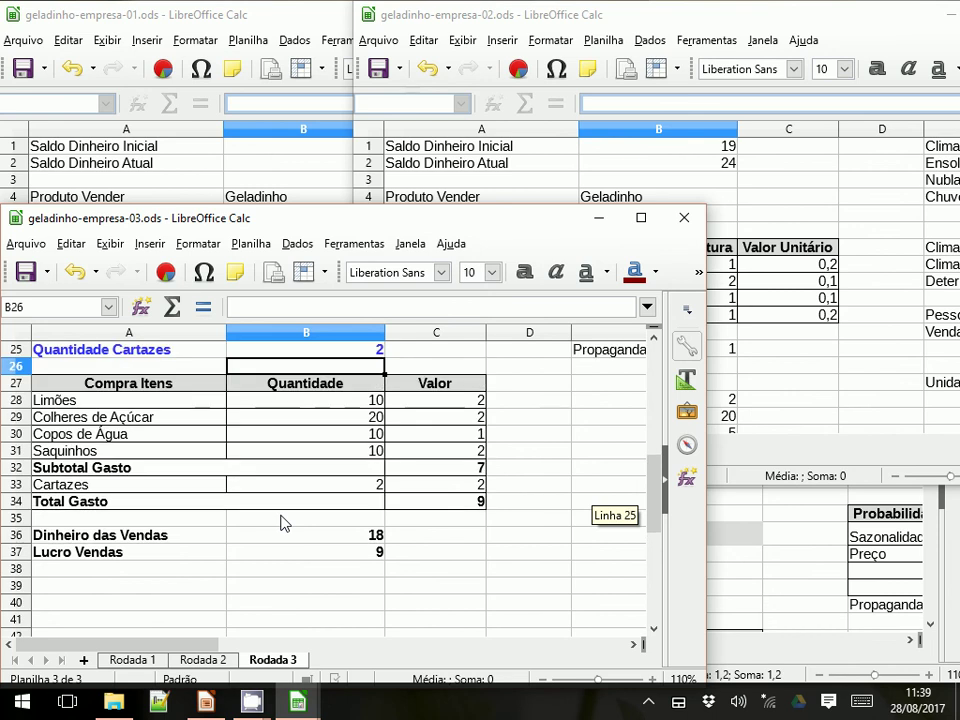
scroll(281, 523, "down", 1)
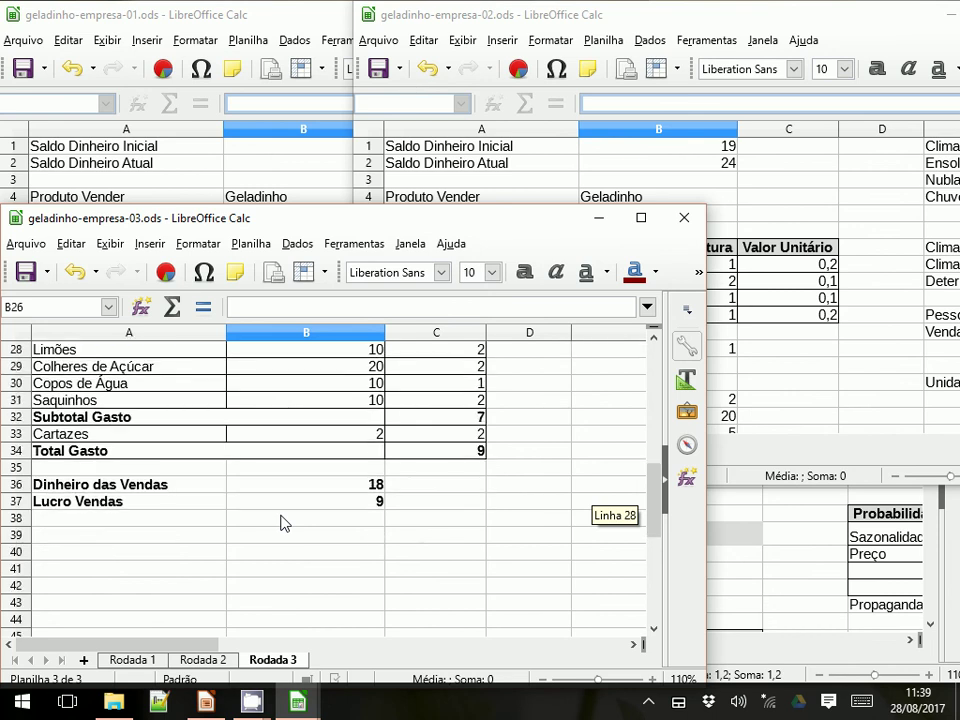
scroll(281, 523, "up", 9)
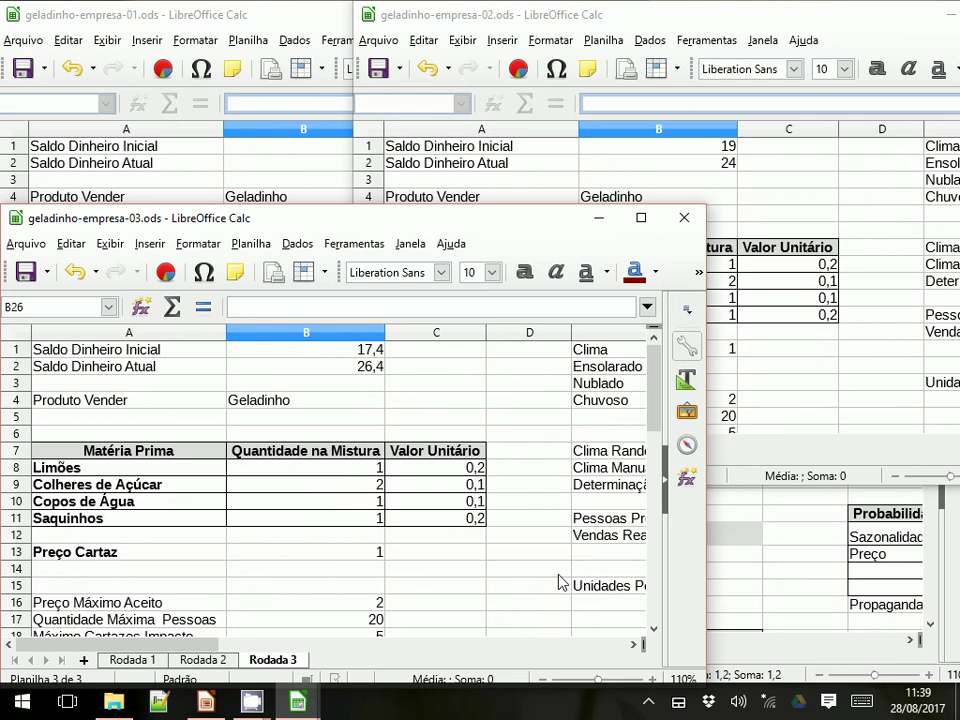
- Review the Rodada 3 balances, operation decisions, purchases, sales profit and climate data in geladinho-empresa-04.ods
left_click(737, 675)
scroll(585, 565, "down", 4)
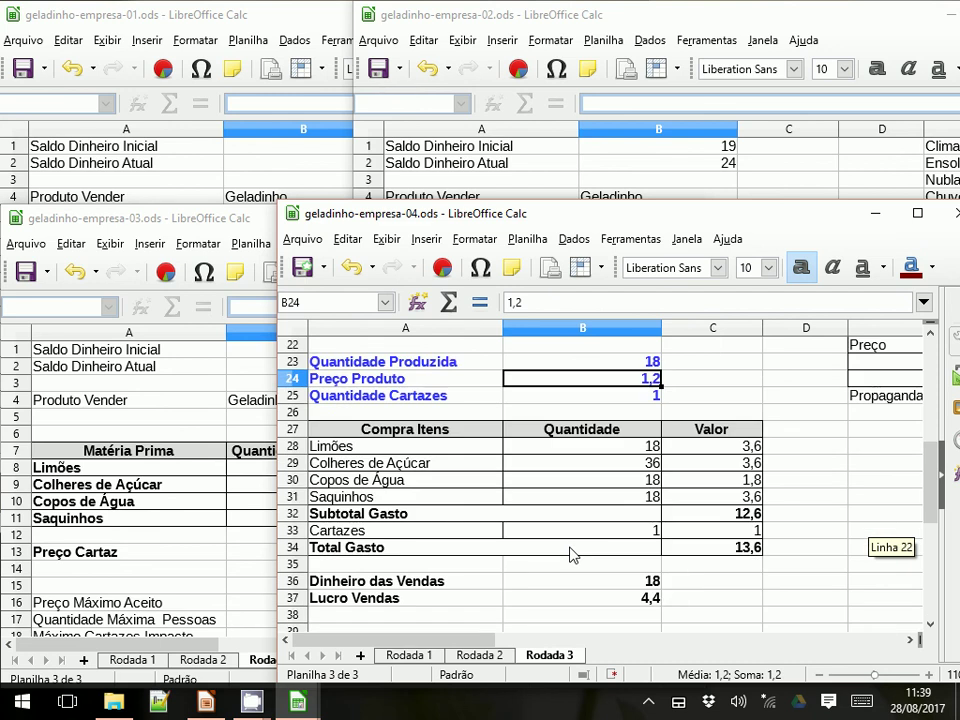
scroll(574, 580, "down", 3)
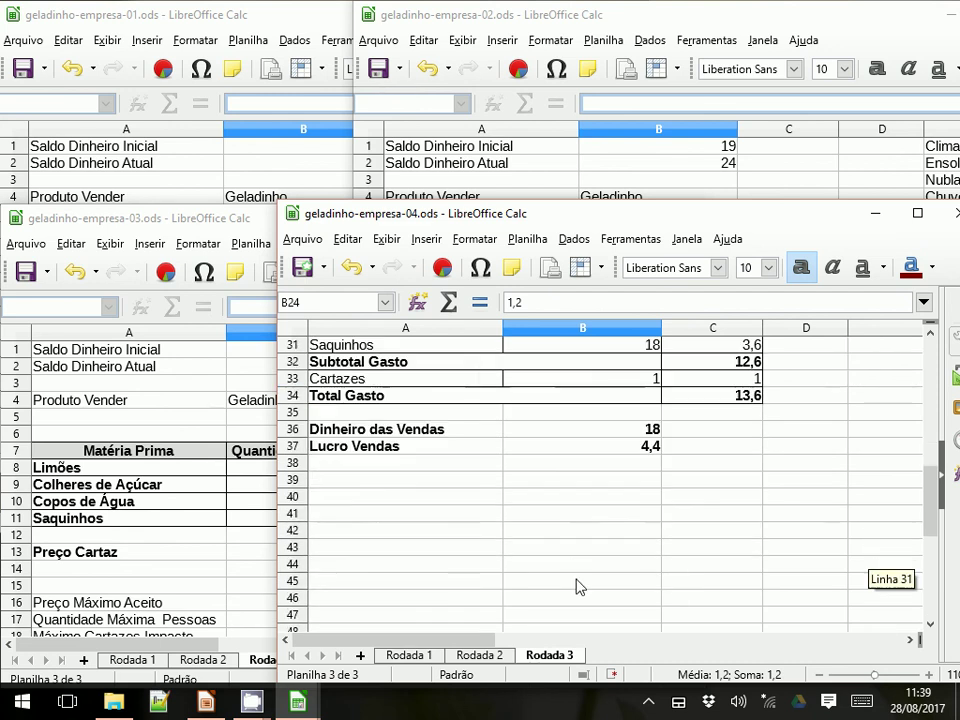
scroll(576, 585, "up", 2)
scroll(576, 587, "up", 8)
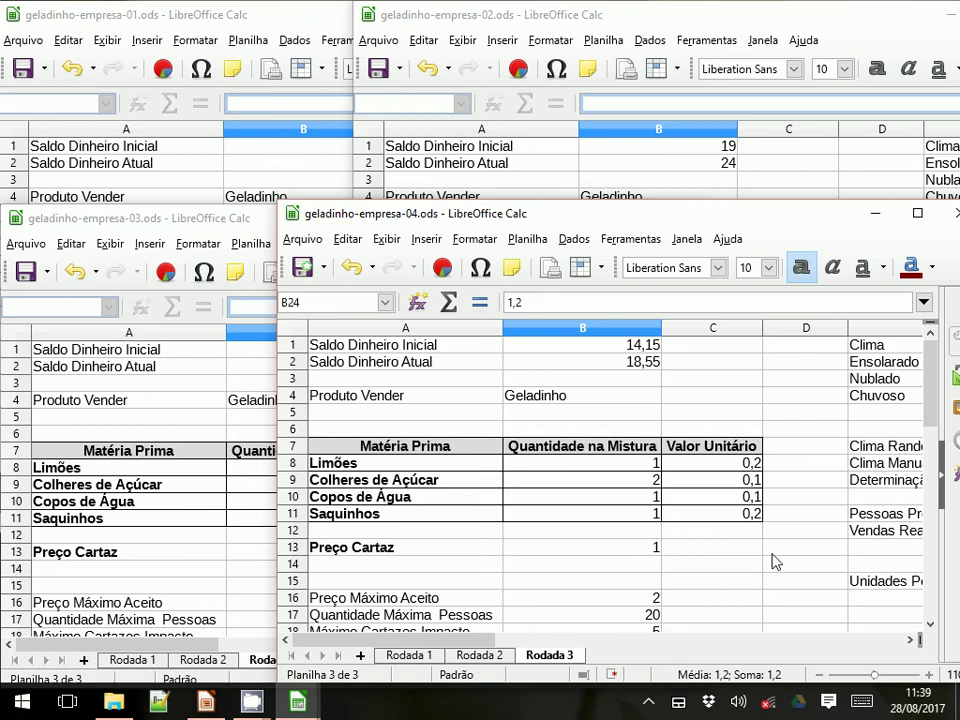
scroll(641, 507, "down", 4)
scroll(641, 507, "down", 1)
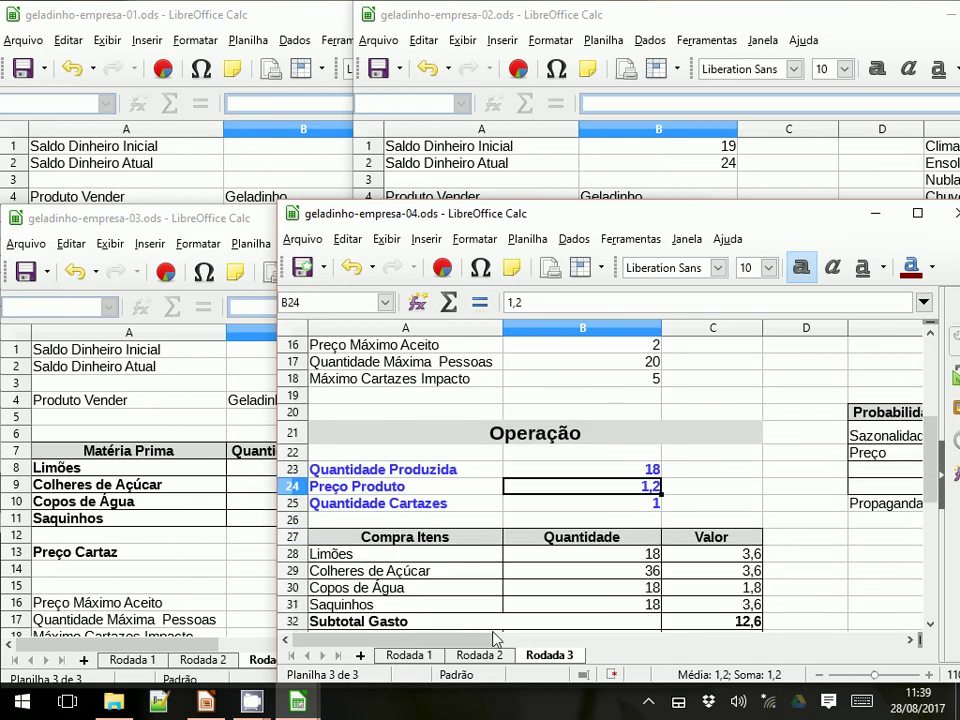
left_click_drag(464, 648, 643, 652)
scroll(655, 628, "up", 5)
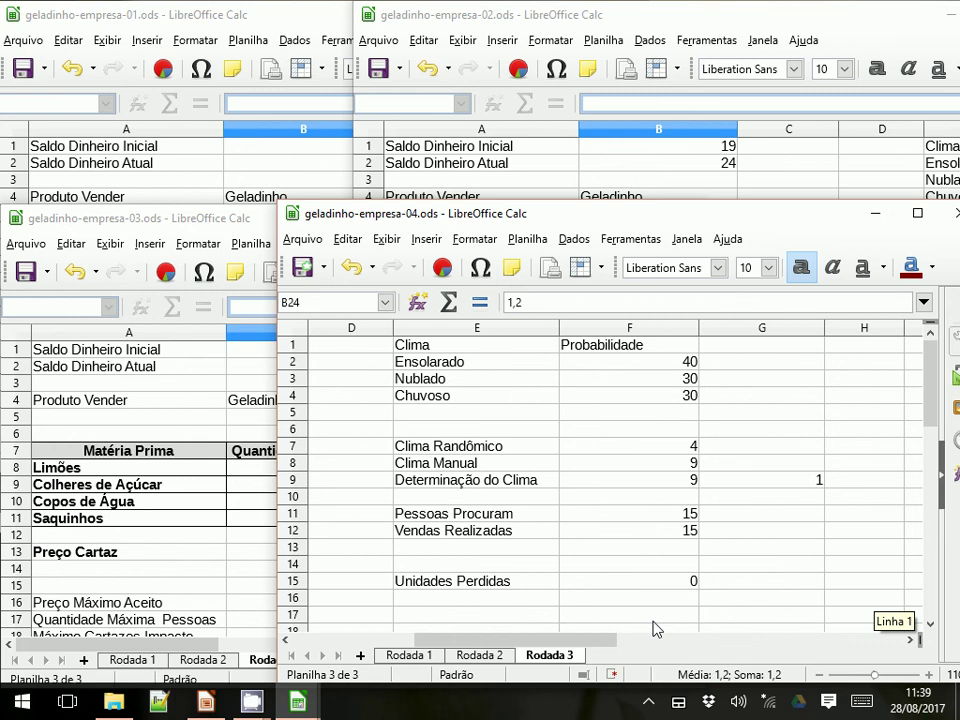
left_click_drag(574, 640, 450, 642)
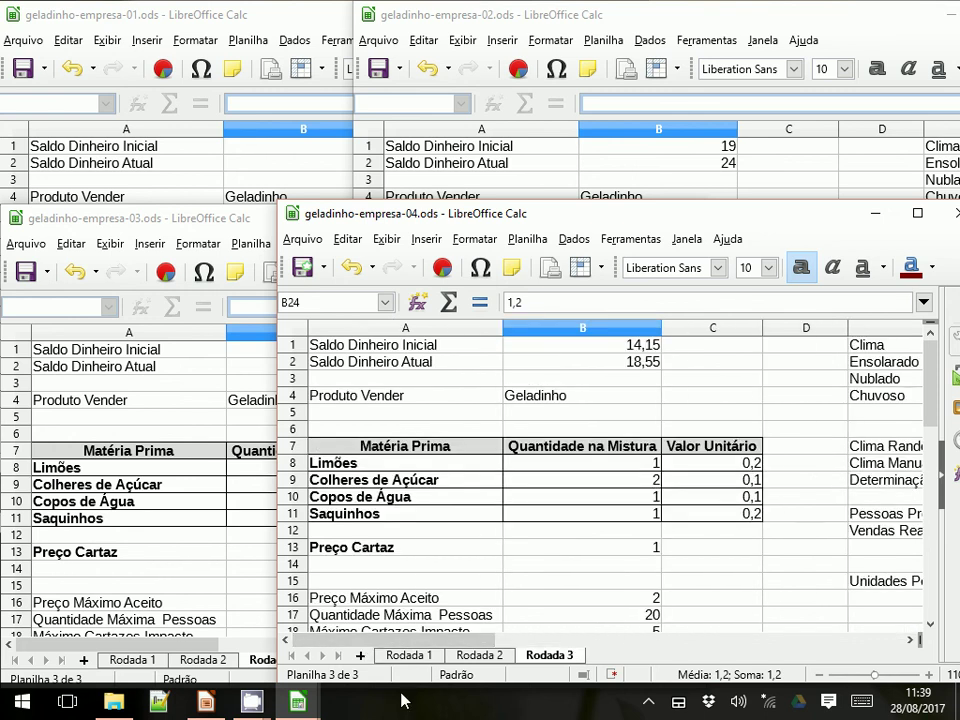
- Bring geladinho-empresa-01.ods to the front and show the desktop
mouse_move(251, 700)
mouse_move(308, 648)
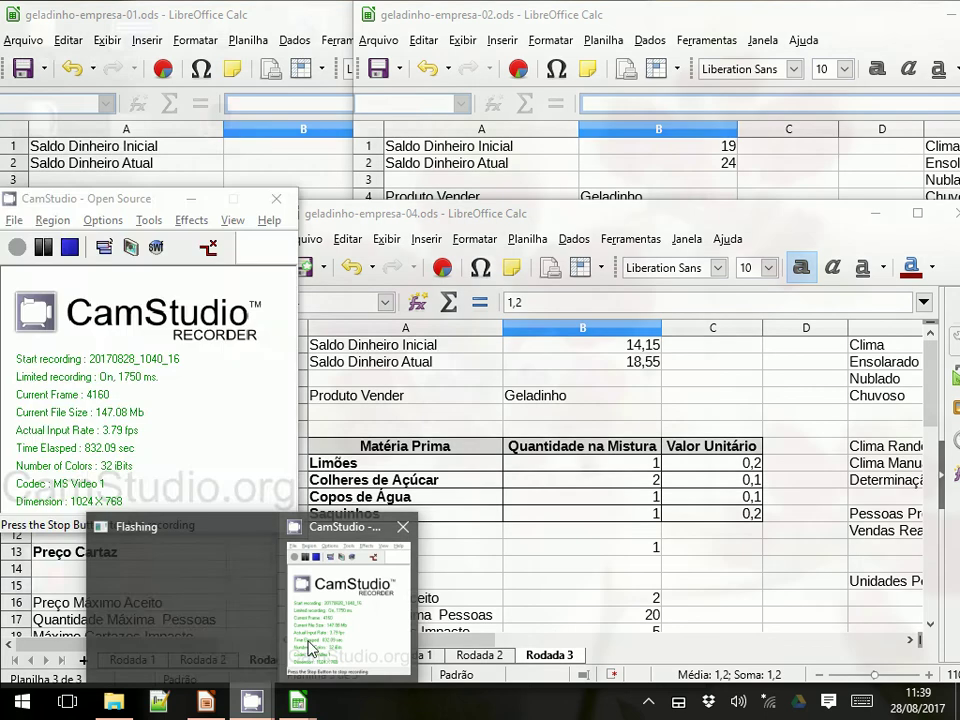
left_click(221, 6)
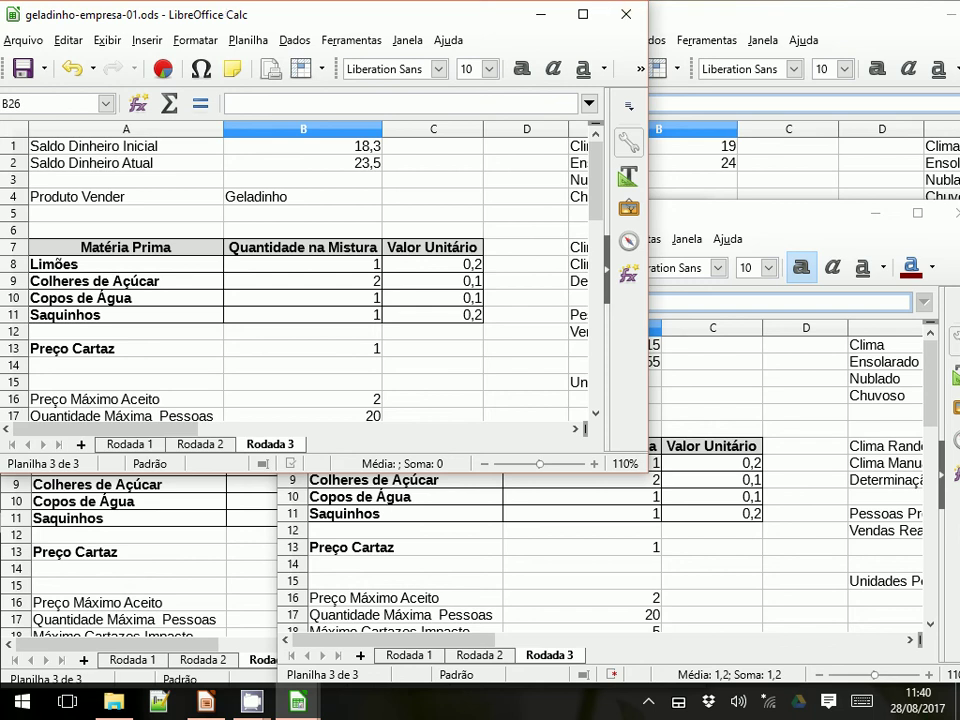
key("super+d")
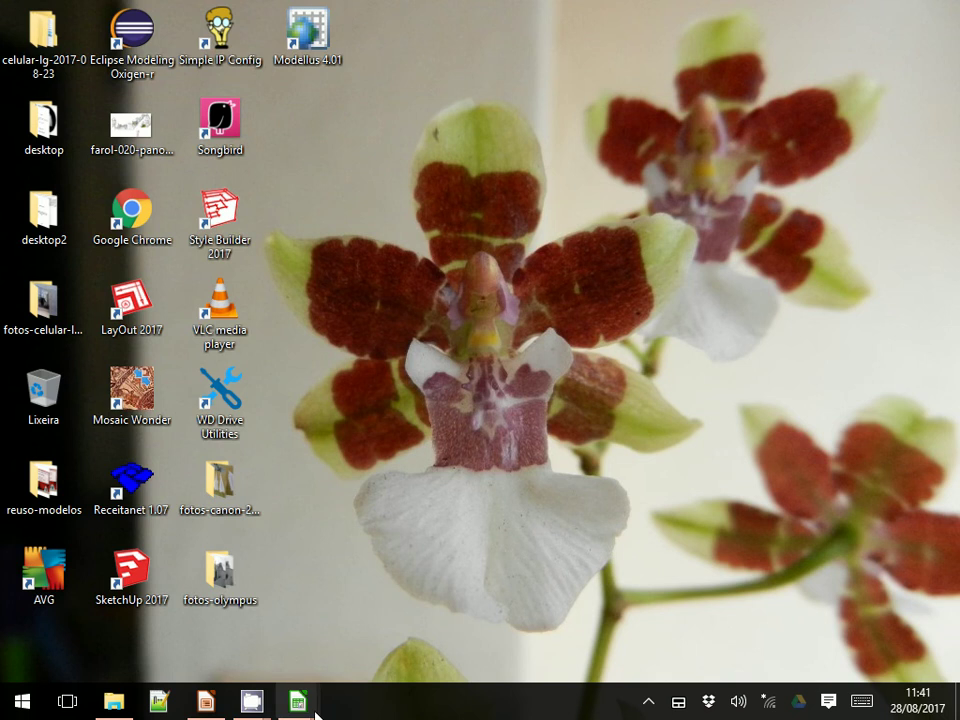
- Restore the geladinho-empresa spreadsheet windows over the desktop, ending with geladinho-empresa-04.ods in front
mouse_move(300, 703)
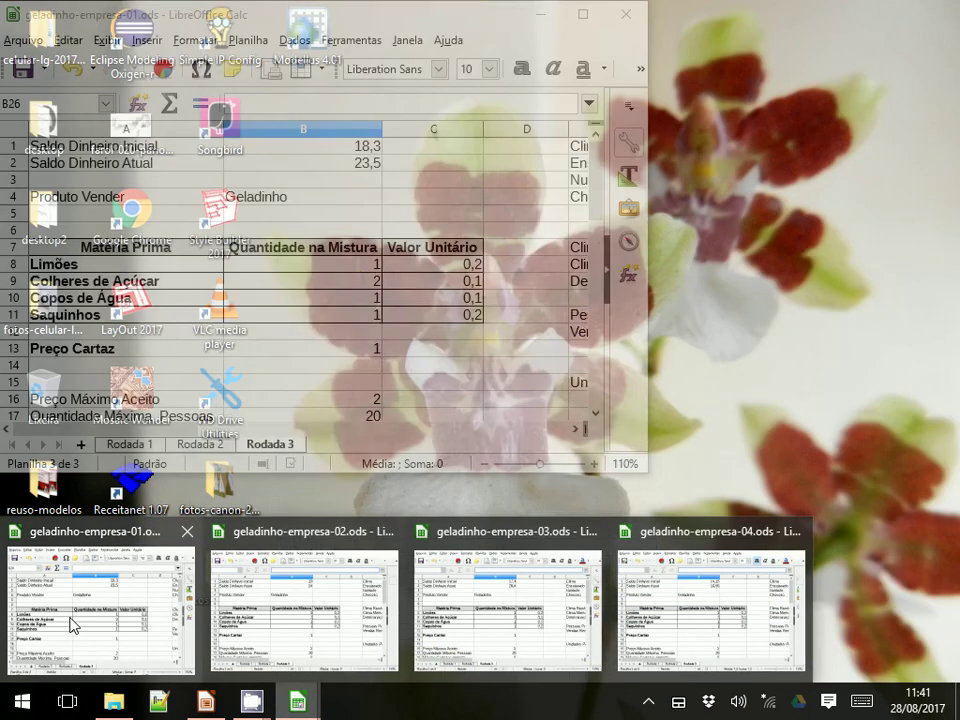
left_click(70, 625)
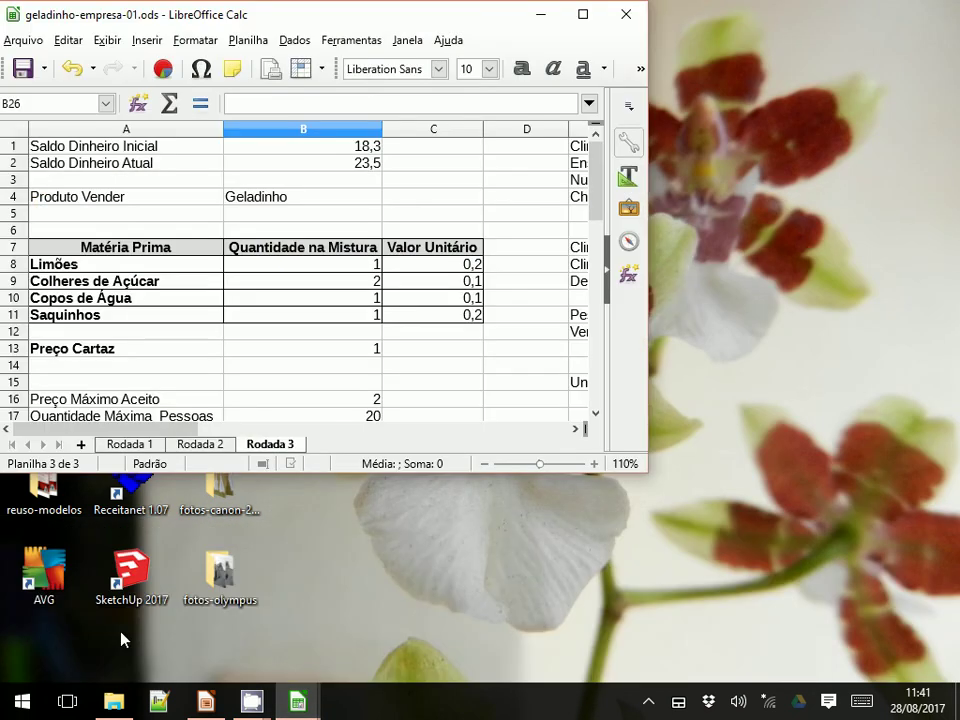
mouse_move(340, 640)
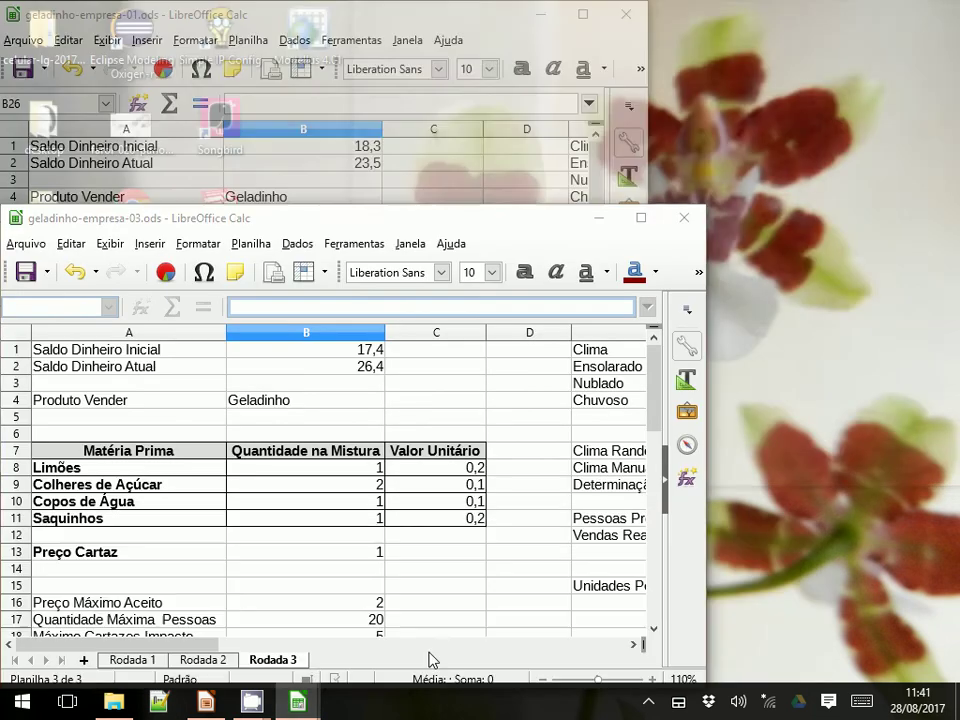
left_click(429, 658)
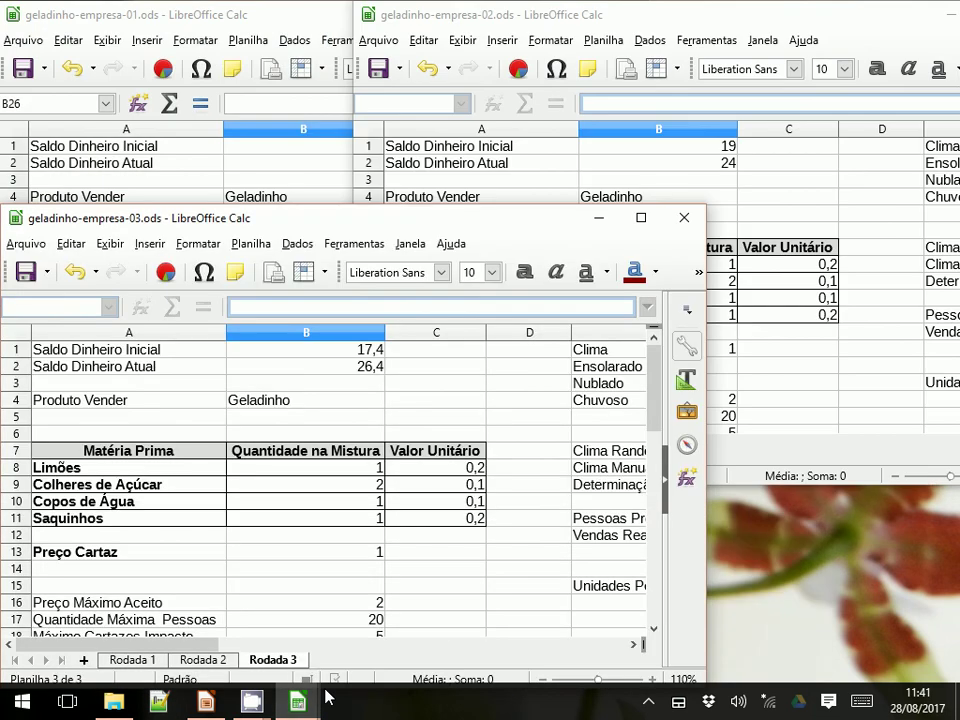
mouse_move(300, 702)
left_click(636, 610)
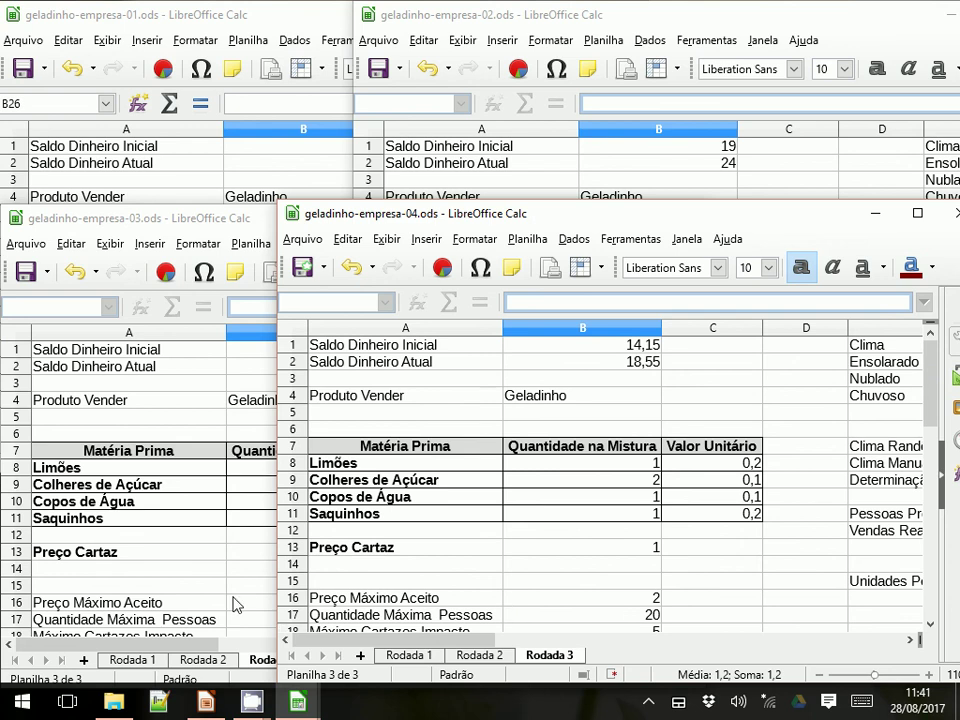
- Display the start of the Rodada 1 sheet in geladinho-empresa-01.ods and maximize its window
left_click(166, 14)
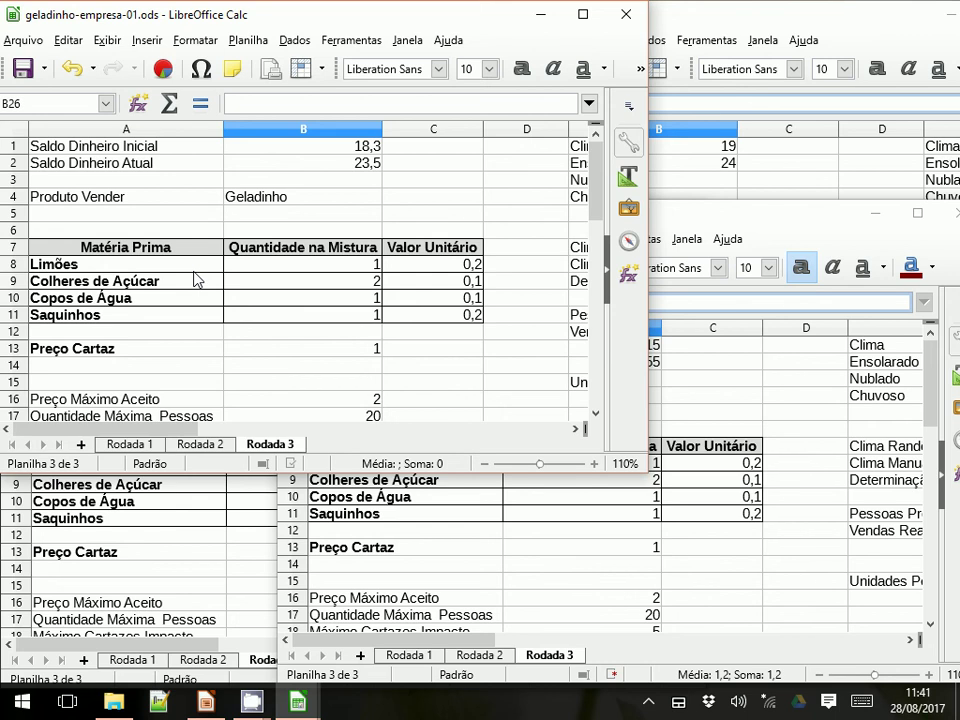
left_click(152, 446)
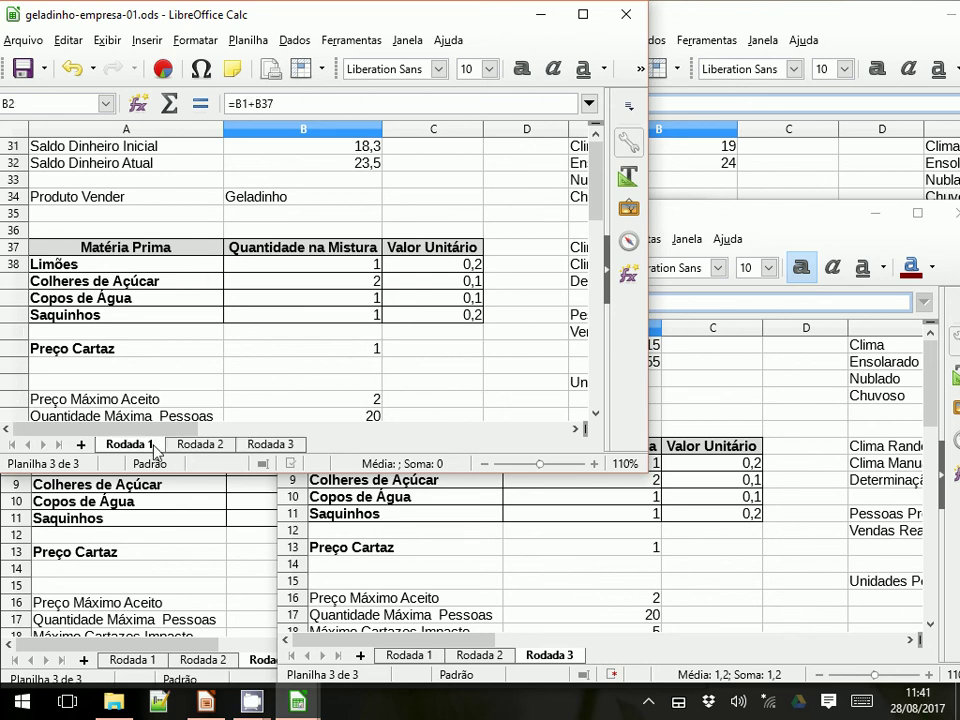
scroll(272, 377, "up", 10)
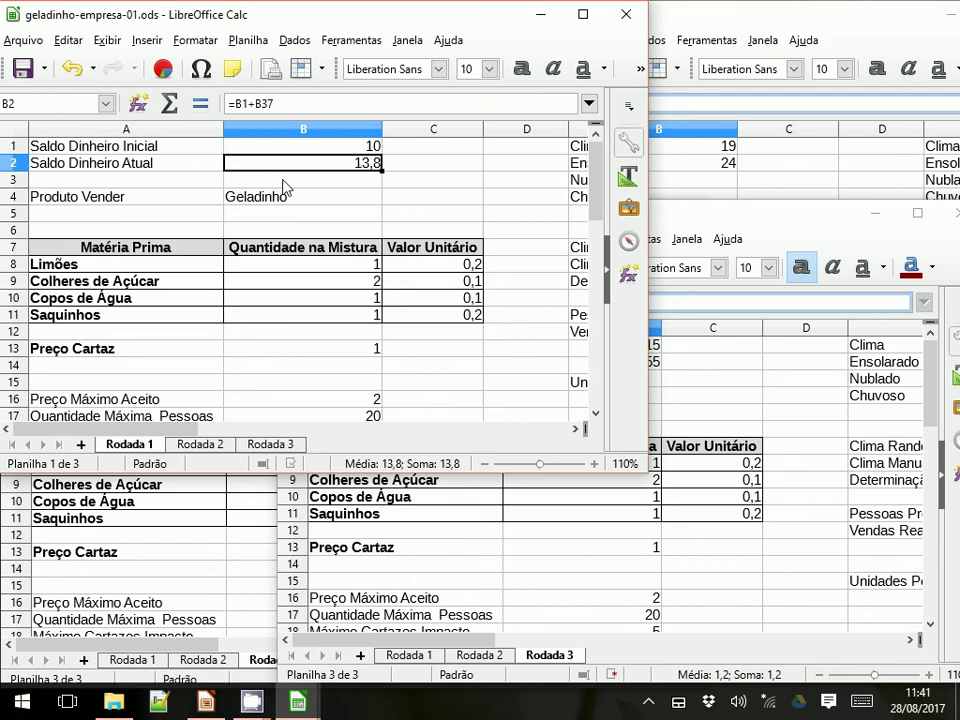
left_click(581, 15)
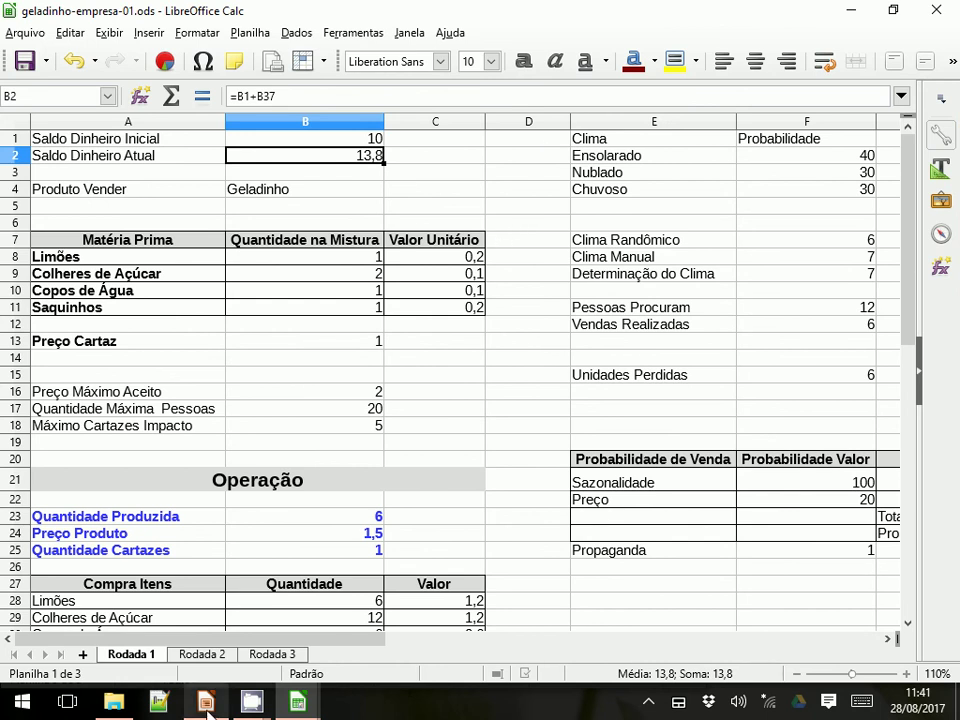
- Examine the Rodada 1 produced quantity, product price and poster count in geladinho-empresa-01.ods, along with the purchases and sales profit
mouse_move(206, 703)
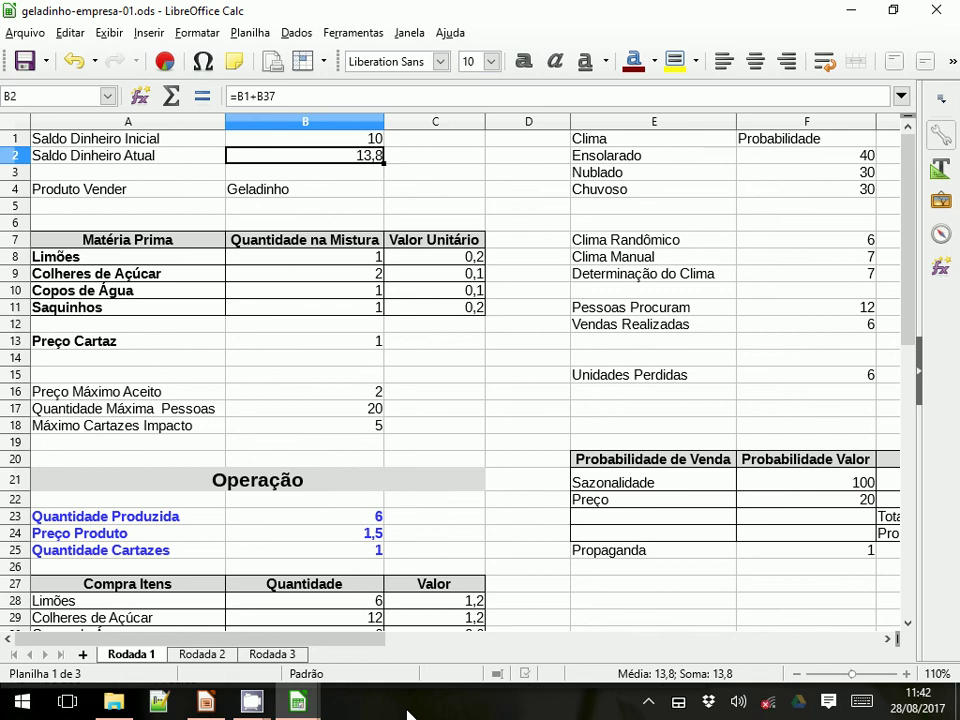
scroll(281, 476, "down", 2)
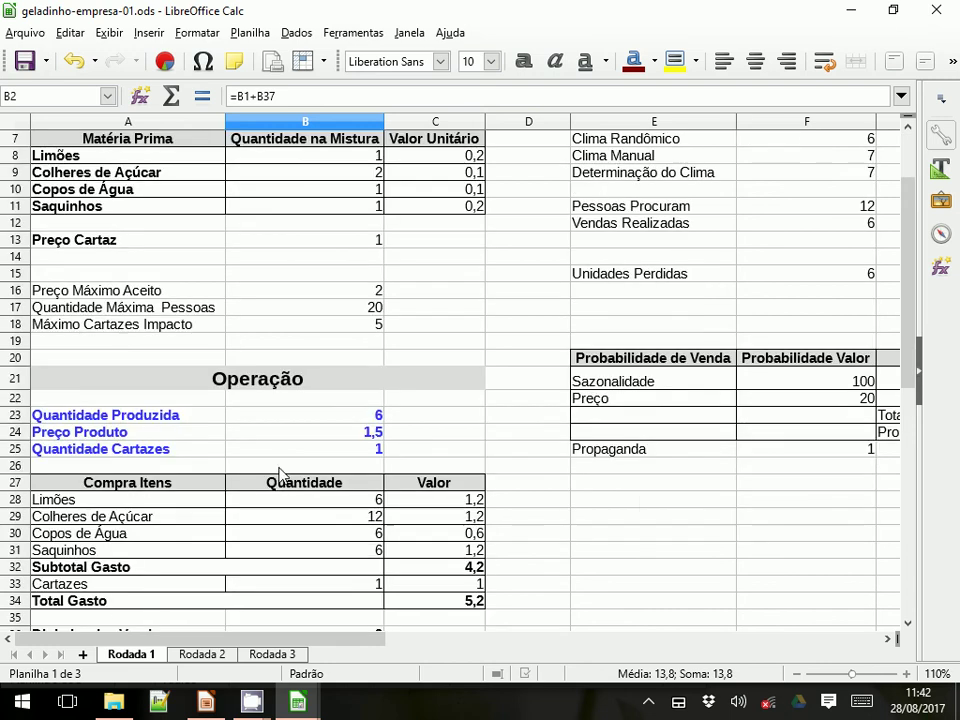
scroll(285, 468, "down", 2)
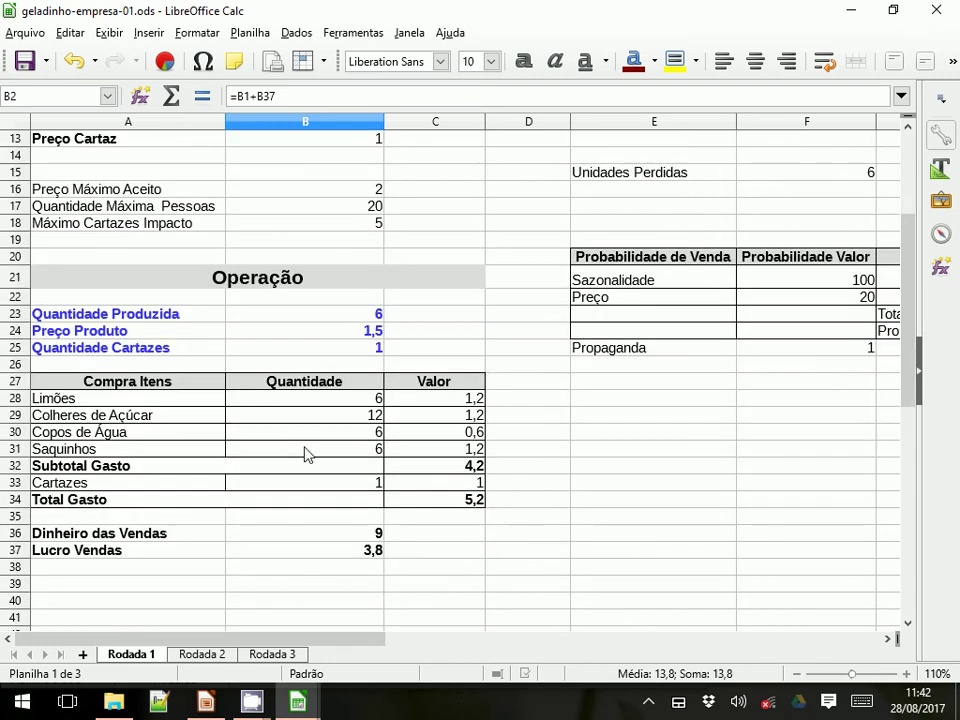
left_click(351, 316)
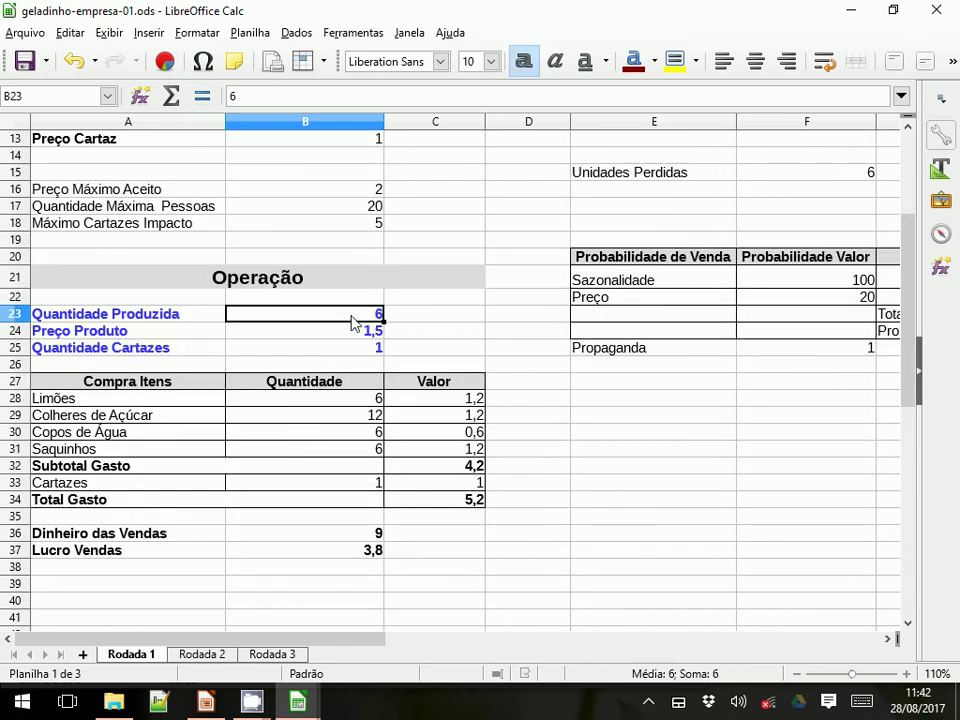
left_click(300, 332)
left_click(308, 348)
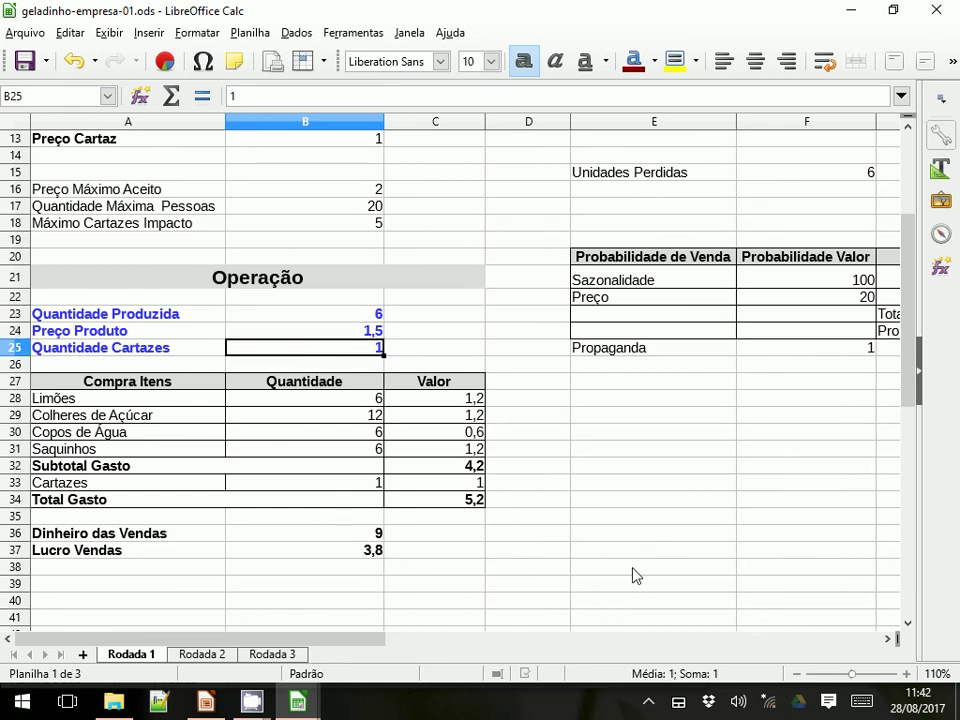
scroll(632, 579, "up", 4)
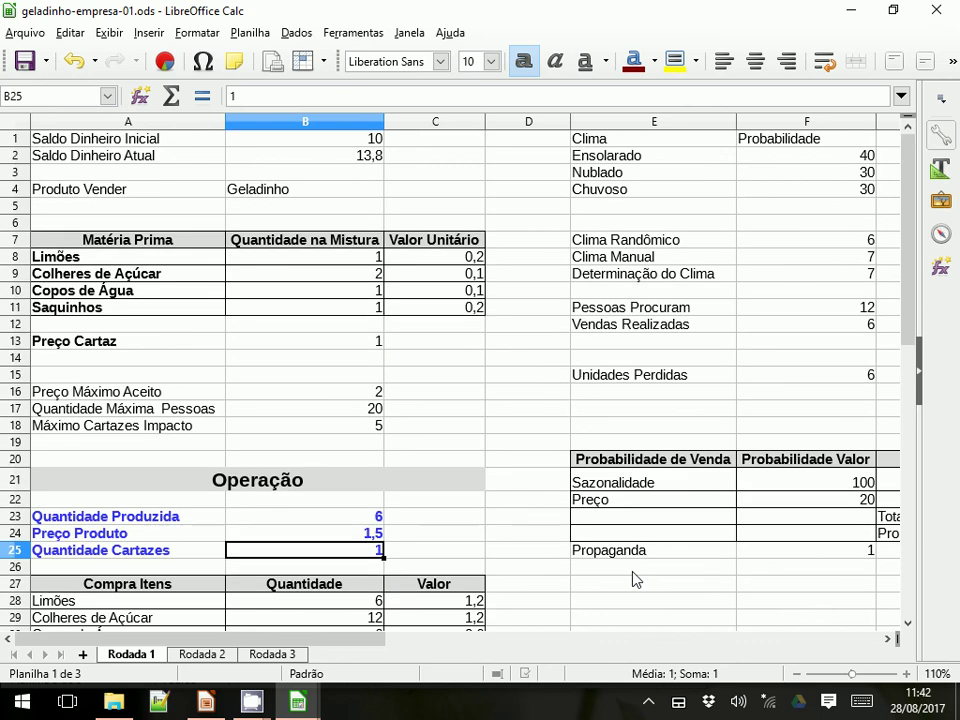
- Inspect the Clima Randômico formula, the Clima Manual value and the sale probability table on Rodada 1, and return to the operation figures
left_click_drag(291, 645, 453, 643)
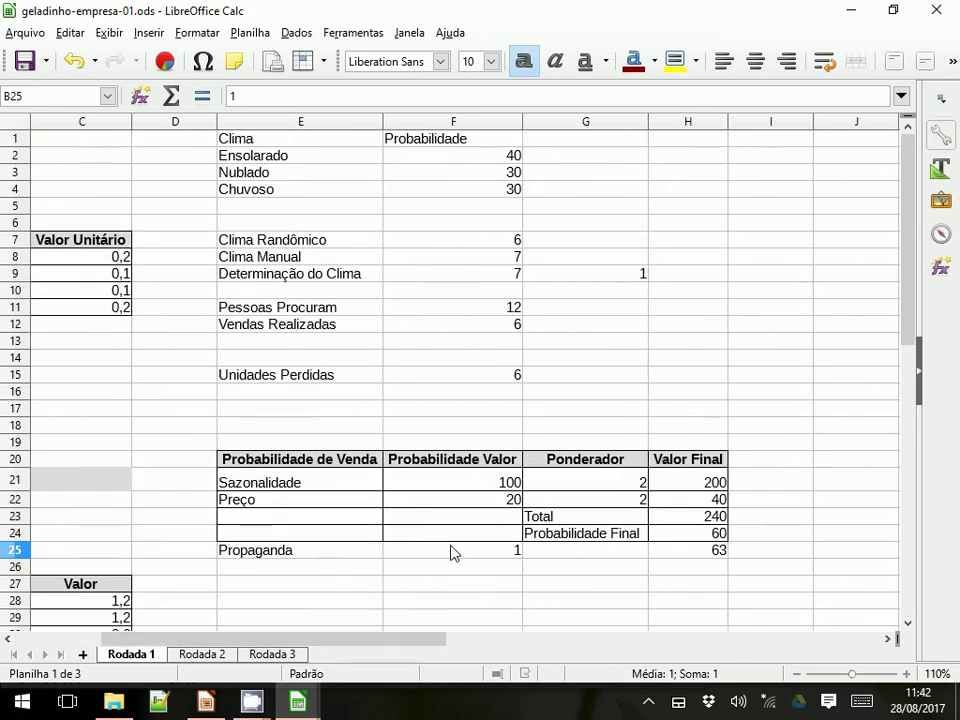
left_click(505, 244)
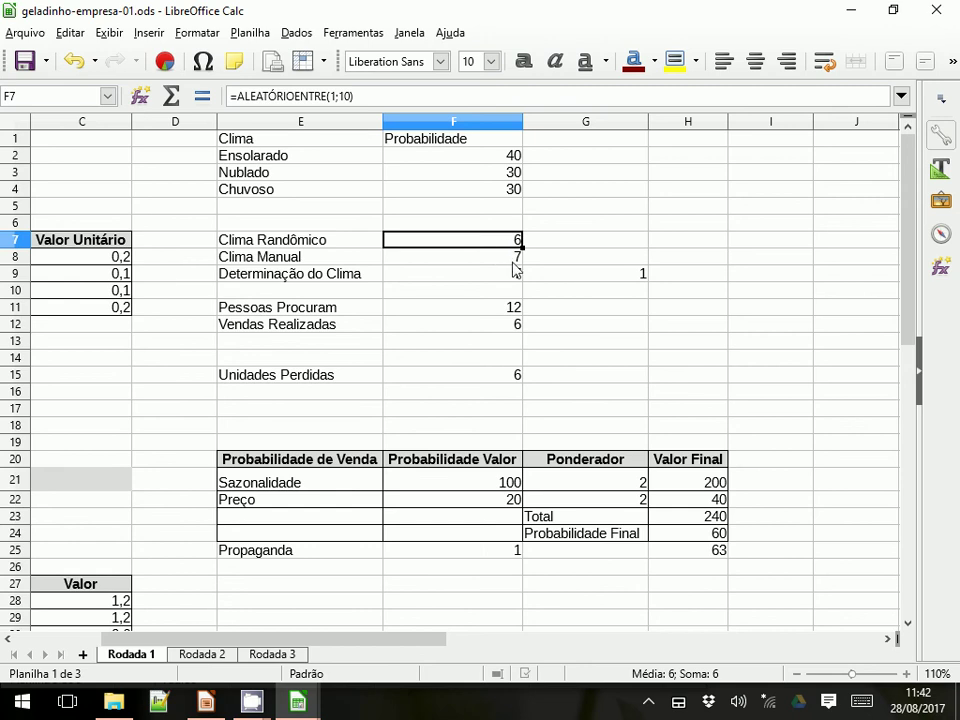
key("Down")
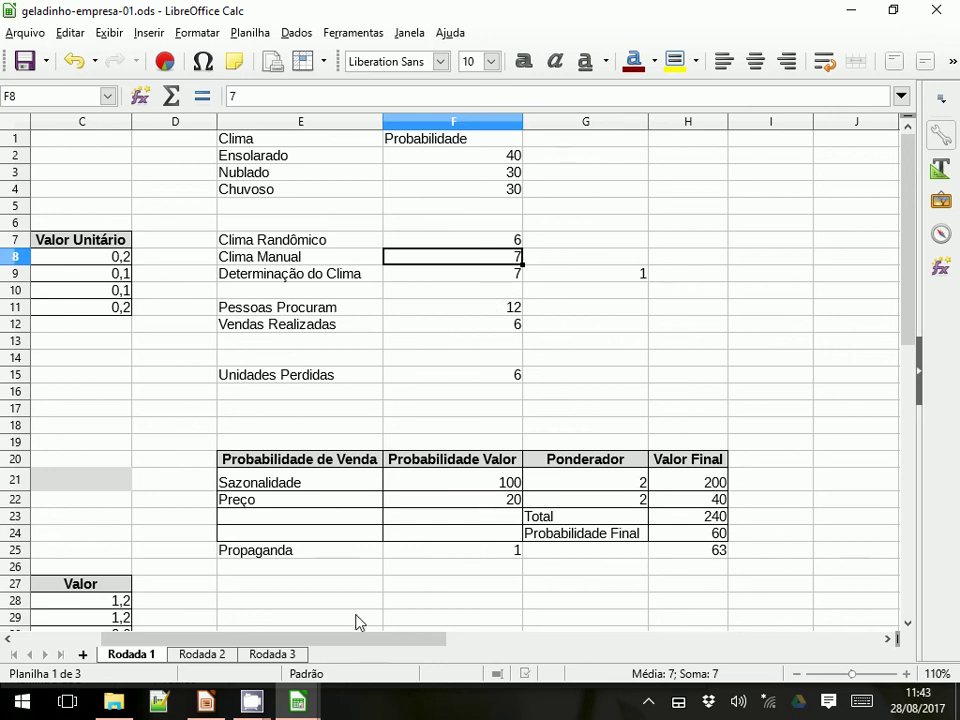
left_click_drag(361, 640, 284, 645)
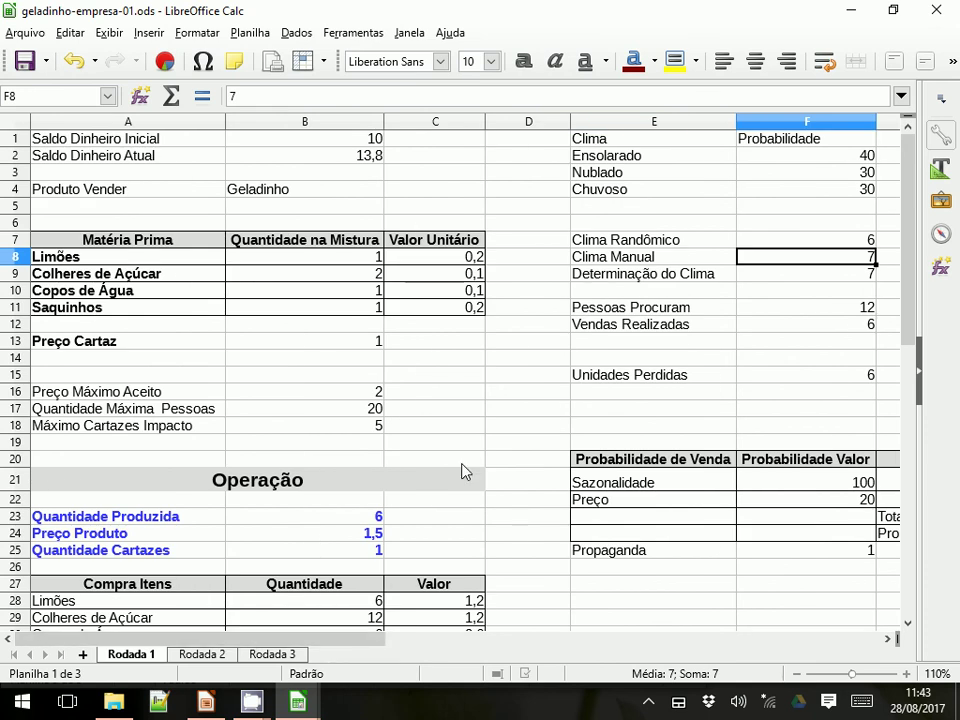
scroll(465, 469, "down", 4)
scroll(490, 476, "up", 1)
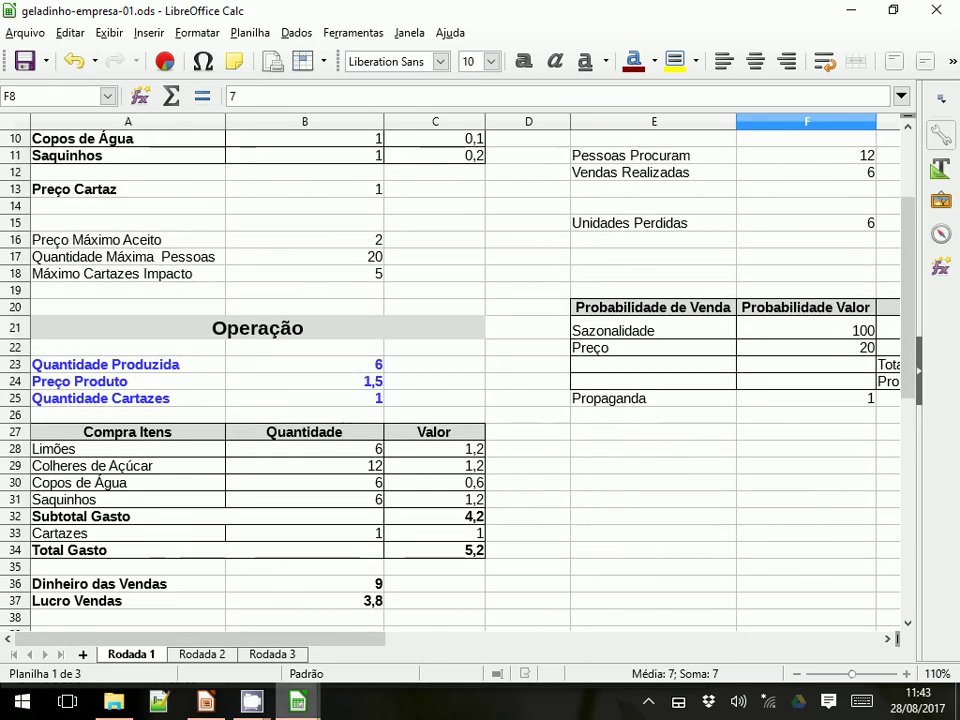
- Switch to the edutec041-games-computador-v01.odp presentation in LibreOffice Impress and open slide 62, Model behind Lemonade
left_click(205, 705)
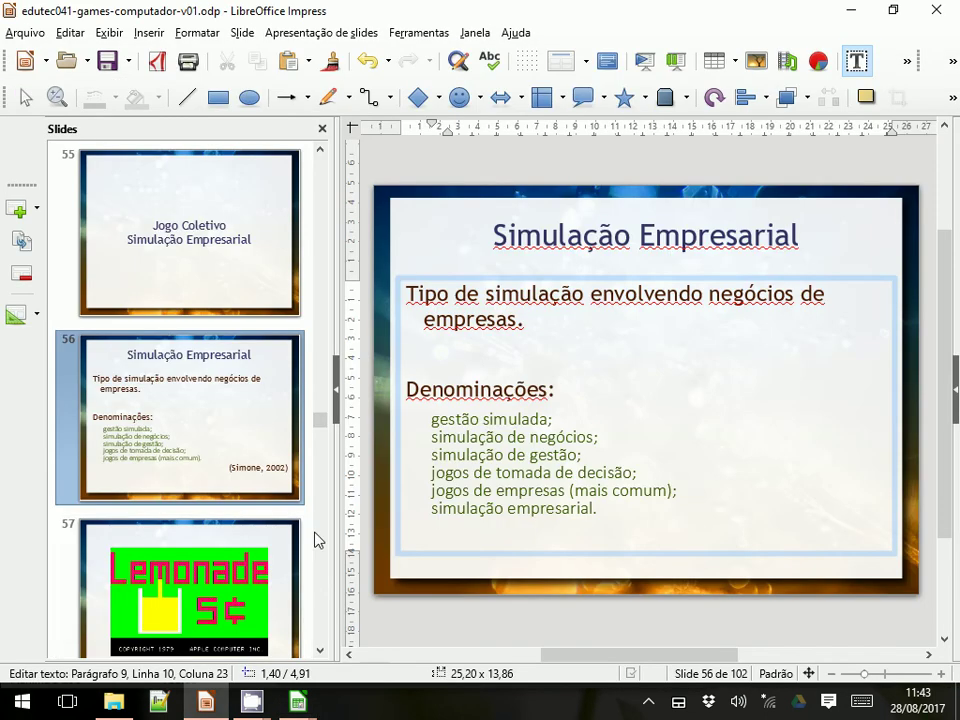
scroll(311, 534, "down", 5)
scroll(311, 534, "down", 2)
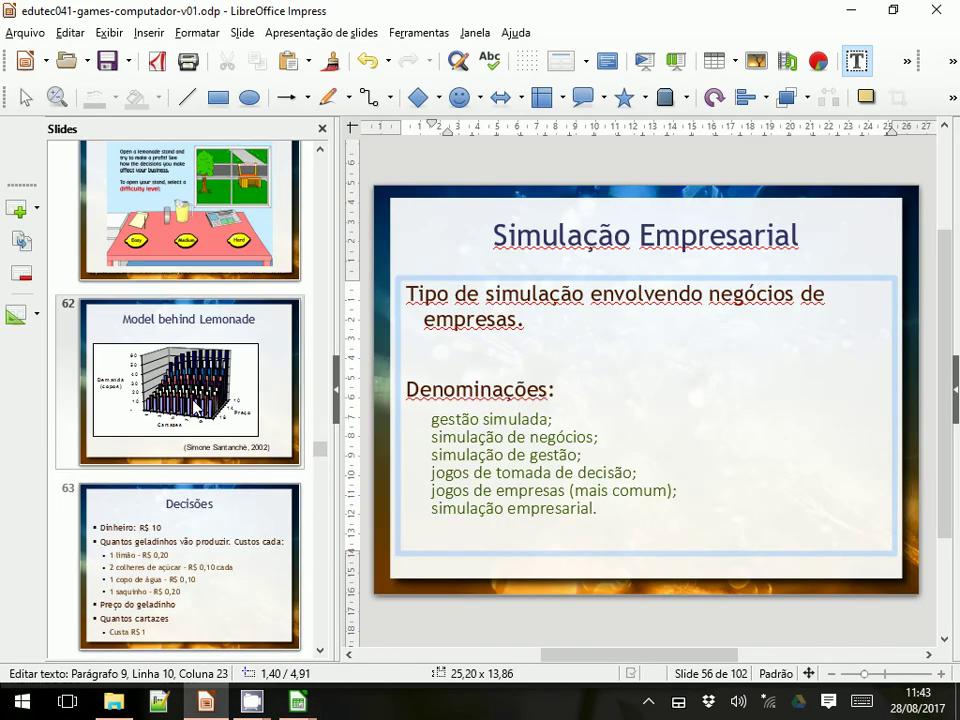
left_click(182, 462)
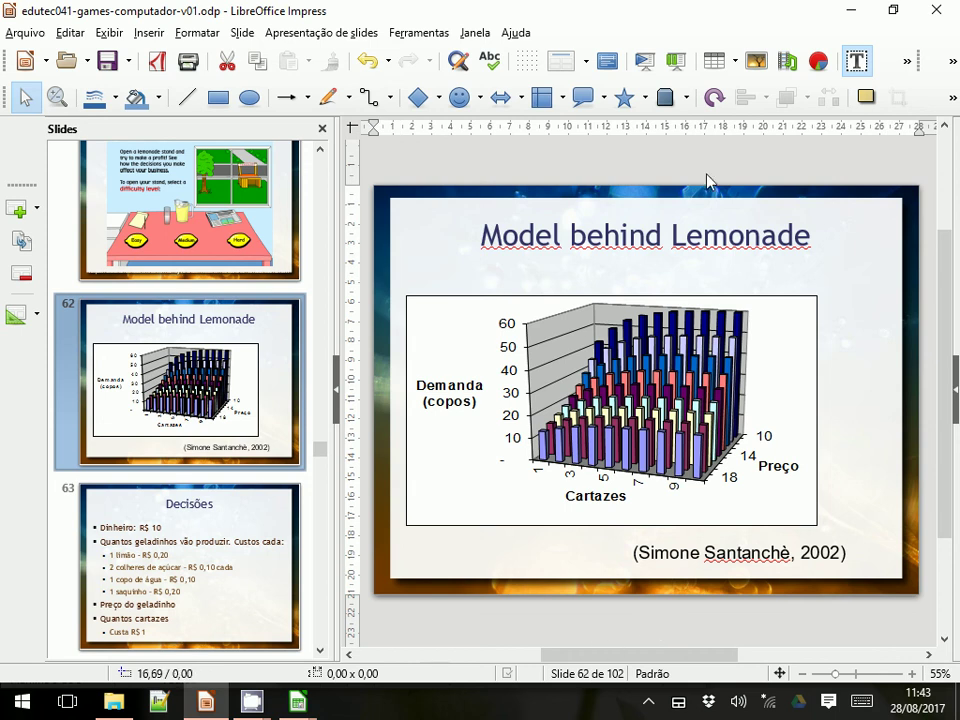
- Present the Model behind Lemonade slide full screen to examine its demand chart, and end the slide show
left_click(677, 64)
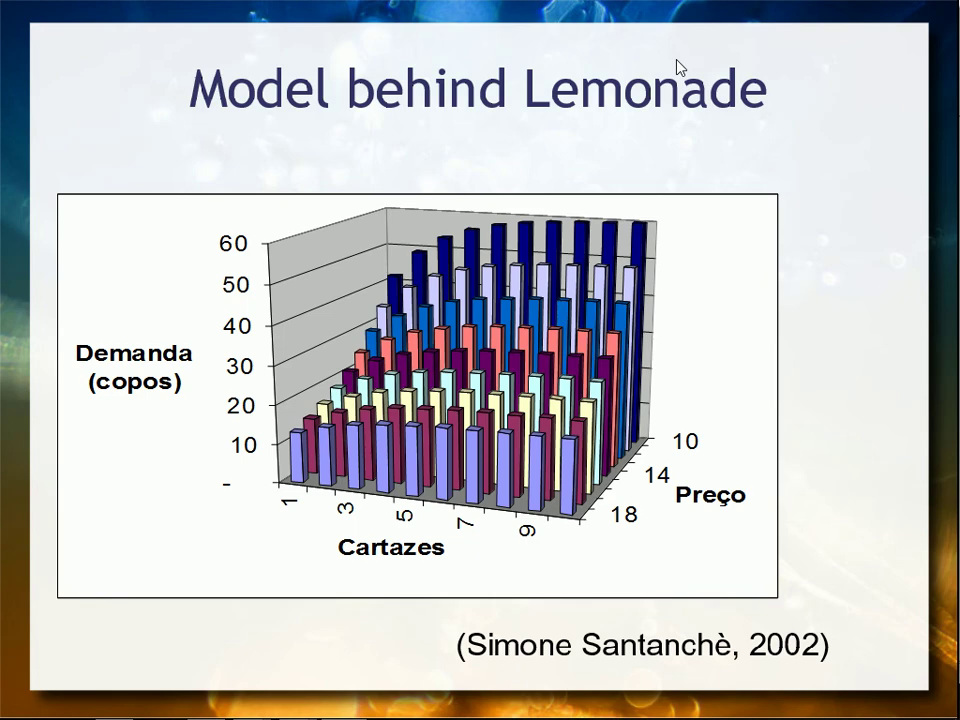
key("Escape")
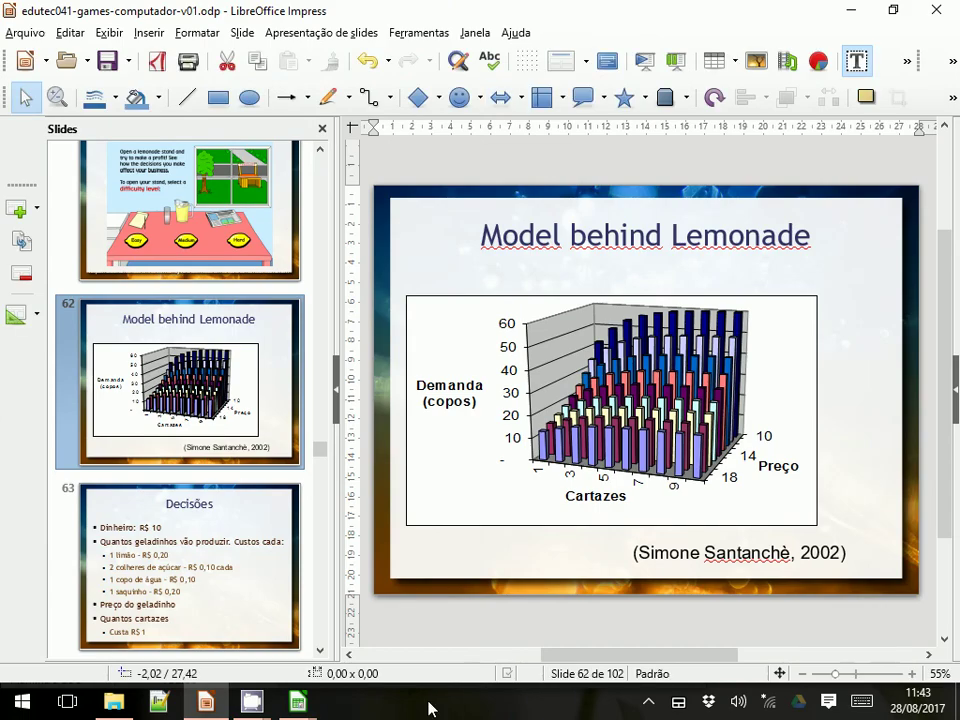
mouse_move(297, 702)
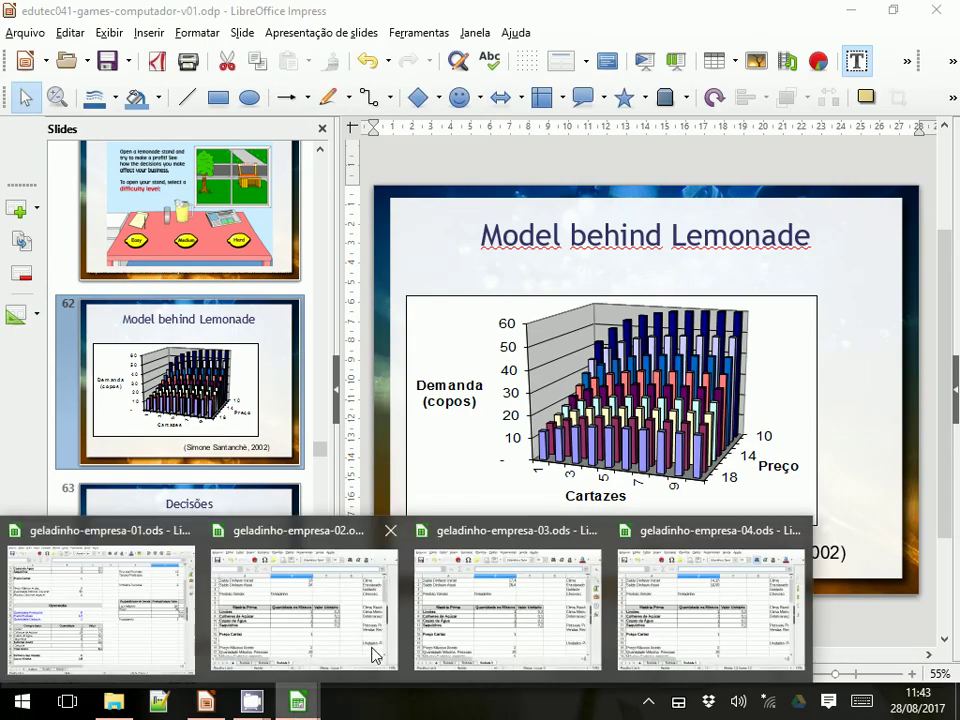
- Switch to geladinho-empresa-01.ods in LibreOffice Calc and inspect the Preço Máximo Aceito parameter on Rodada 1
left_click(105, 607)
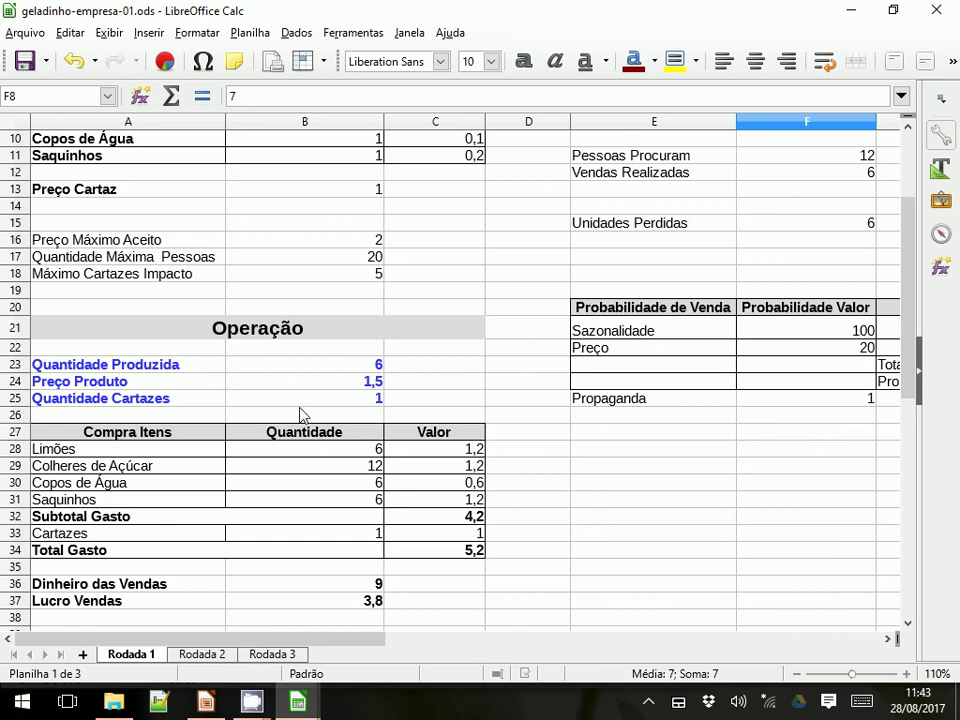
scroll(221, 381, "up", 3)
scroll(222, 381, "down", 1)
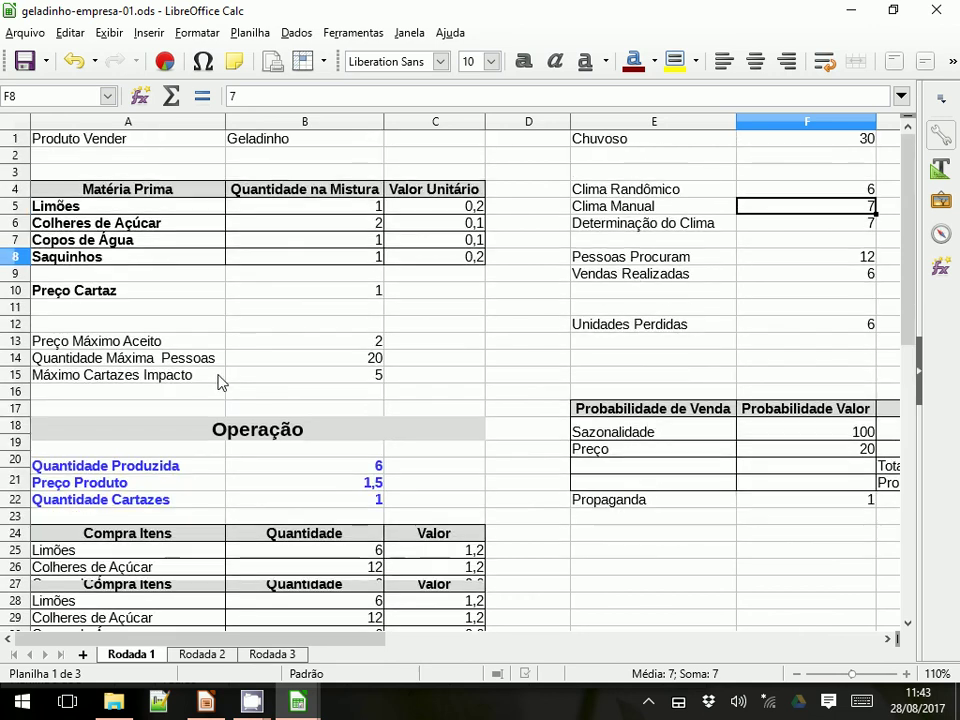
left_click(362, 342)
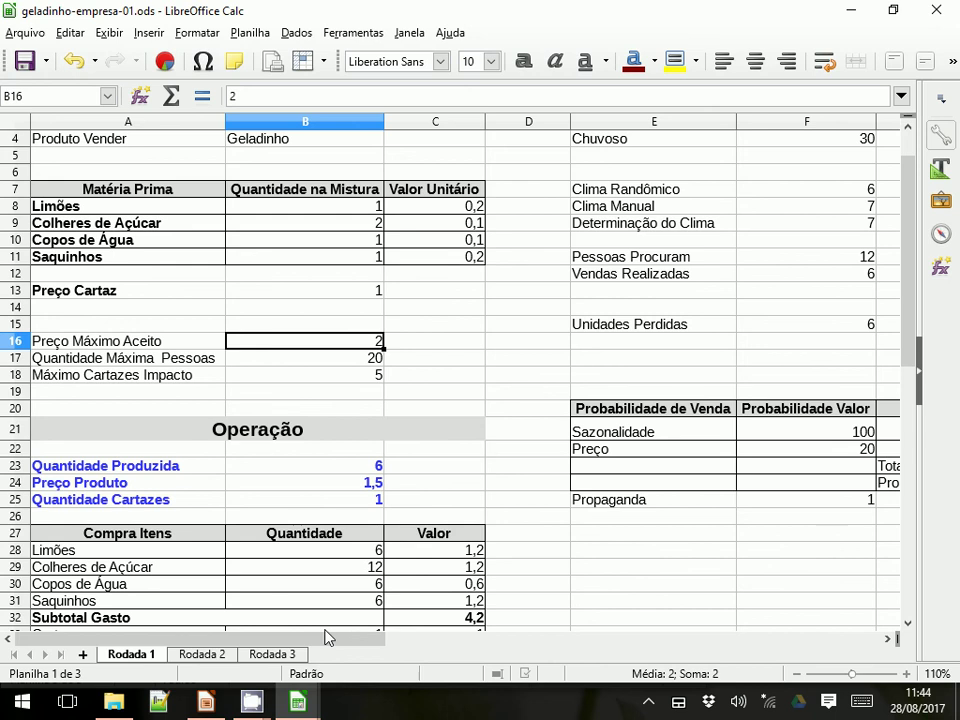
- Inspect the formulas behind Pessoas Procuram, Vendas Realizadas and Unidades Perdidas, along with the sale probability table
left_click_drag(321, 640, 420, 649)
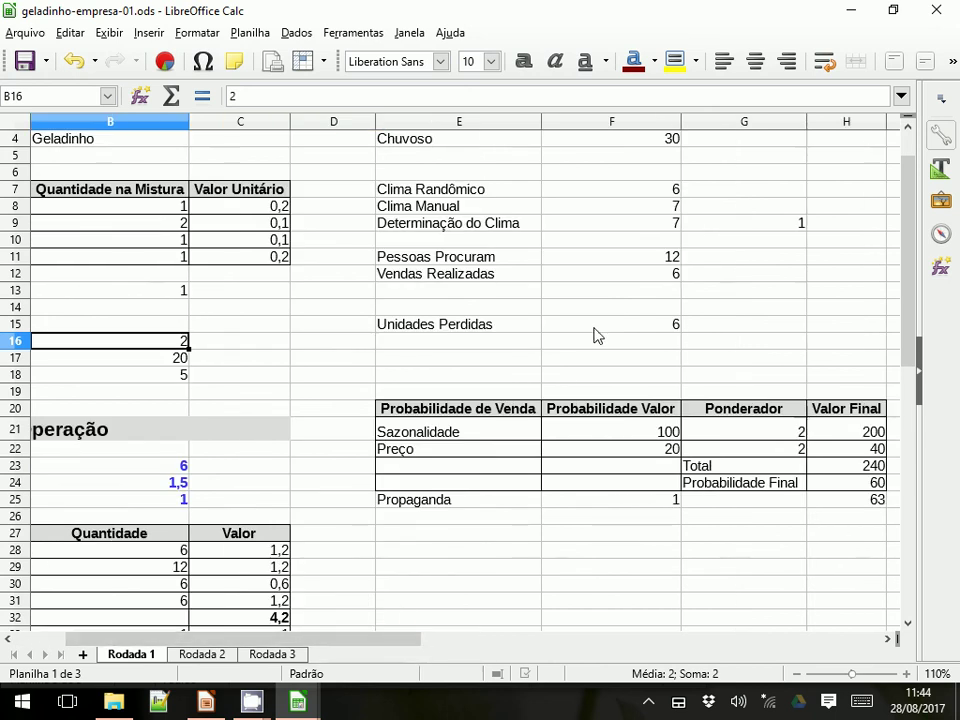
left_click(645, 262)
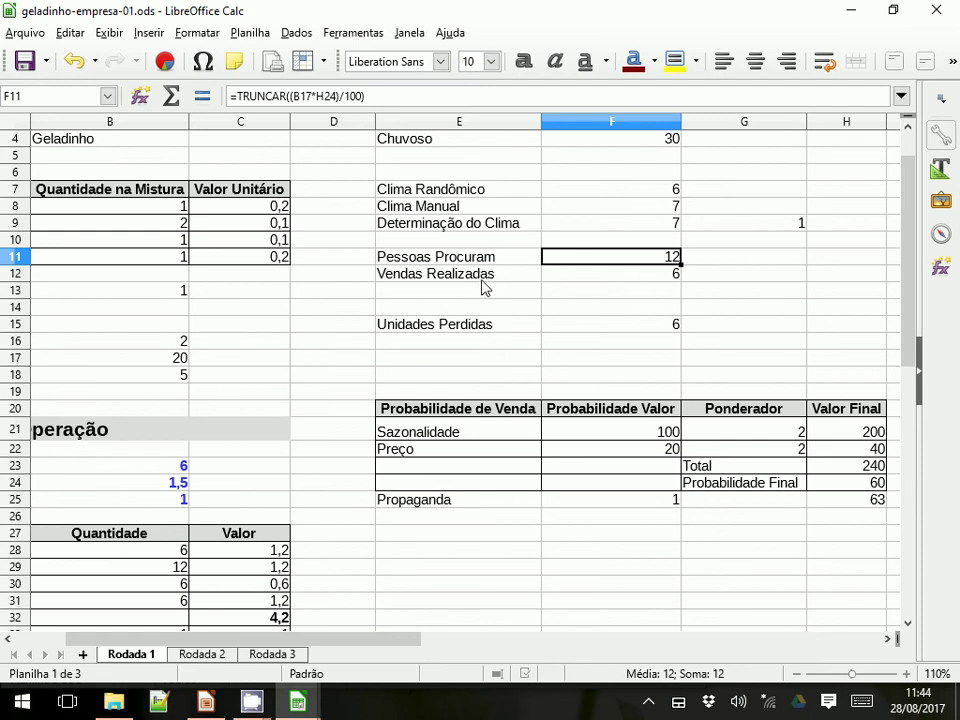
left_click(678, 276)
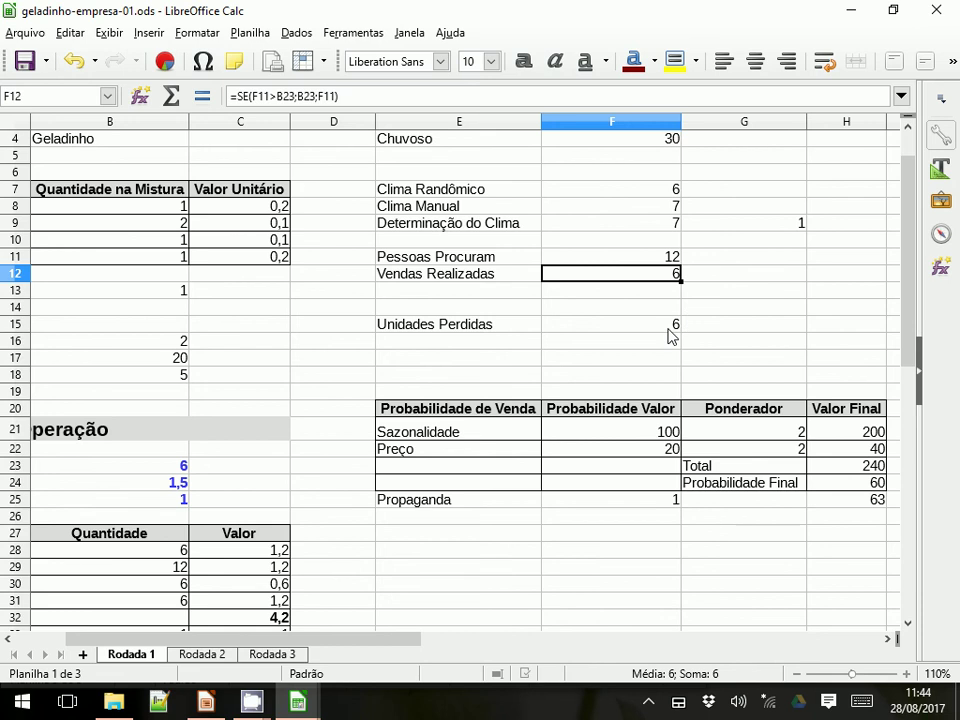
key("Down")
key("Down")
key("Down")
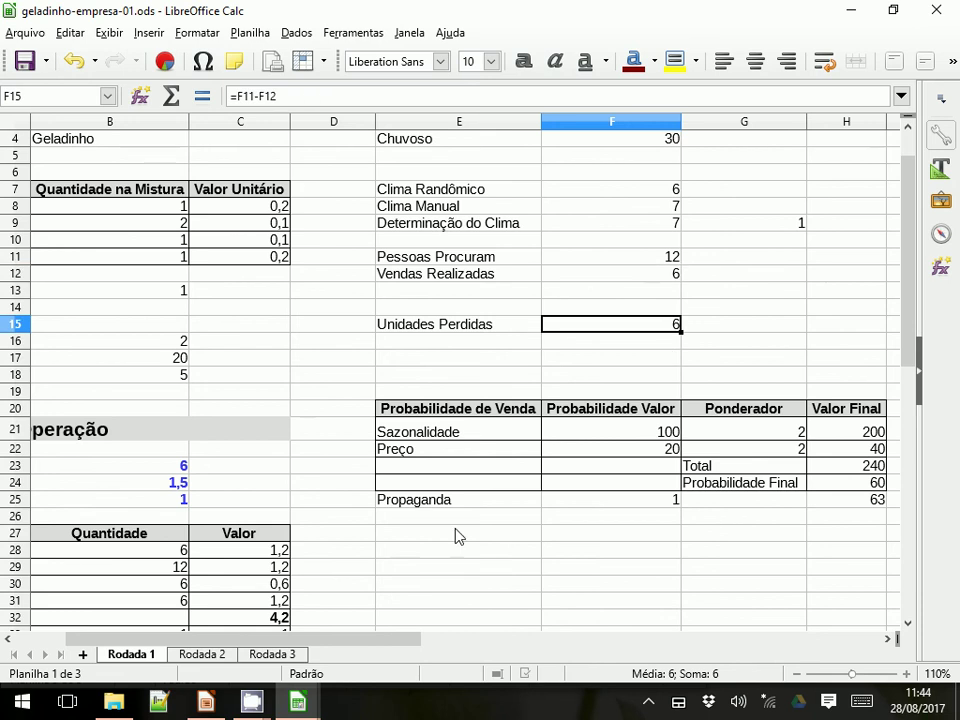
left_click_drag(326, 642, 390, 630)
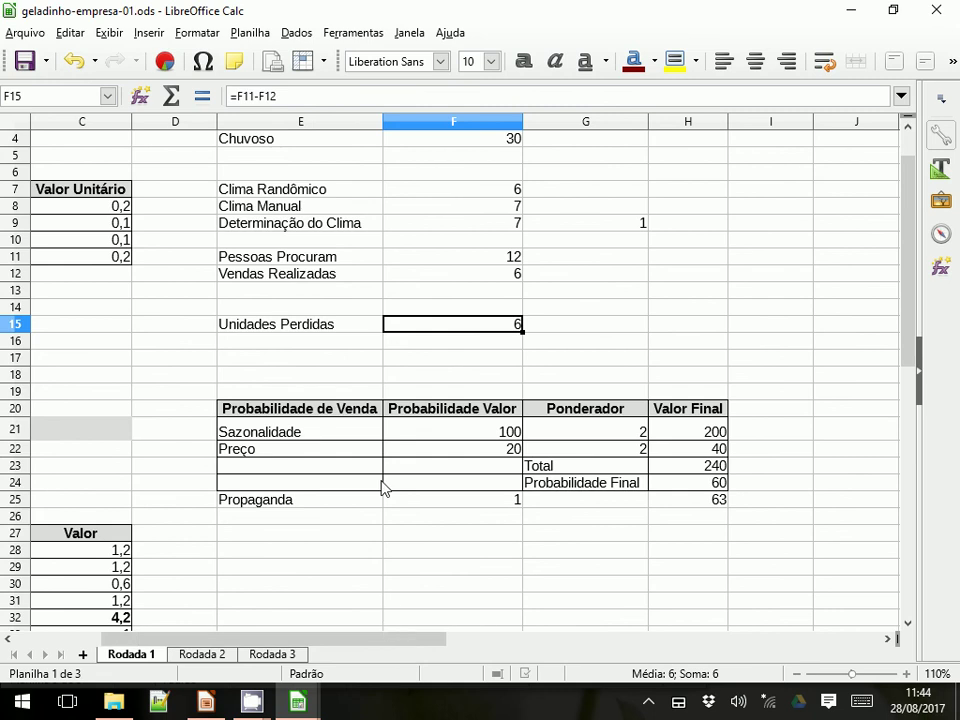
- Recheck the Pessoas Procuram and Vendas Realizadas formulas against the maximum number of people and the produced quantity
left_click(425, 266)
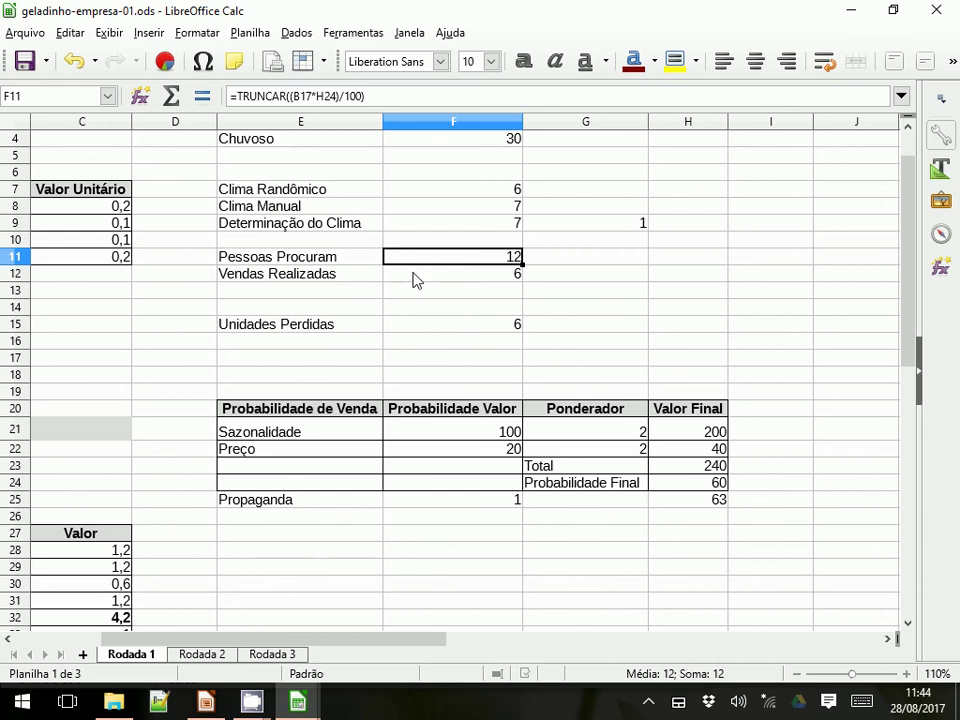
left_click(416, 273)
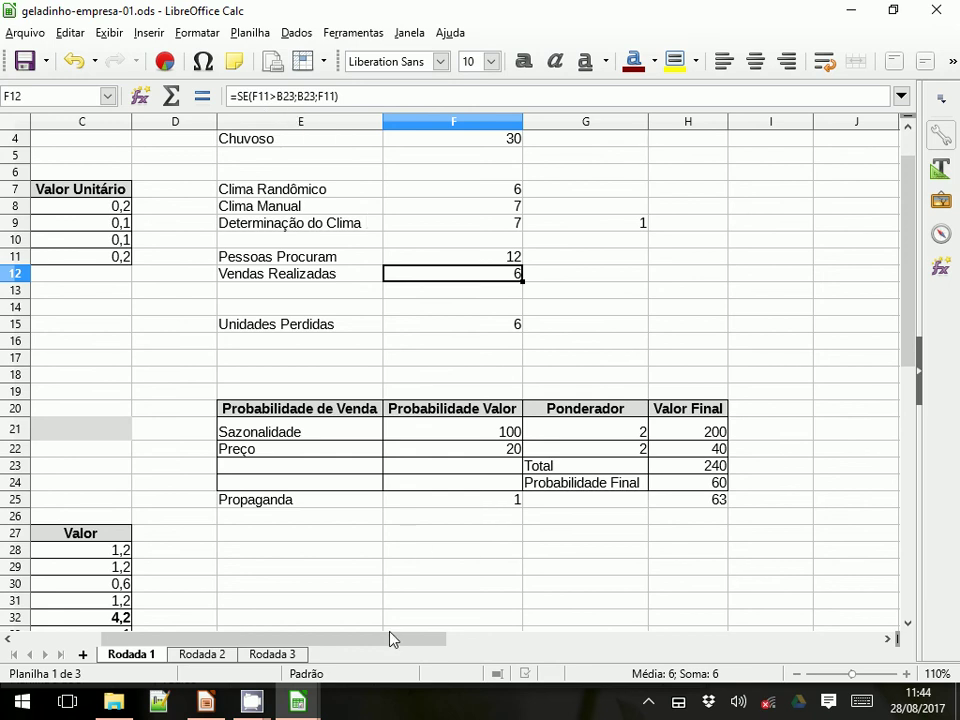
left_click_drag(386, 643, 296, 643)
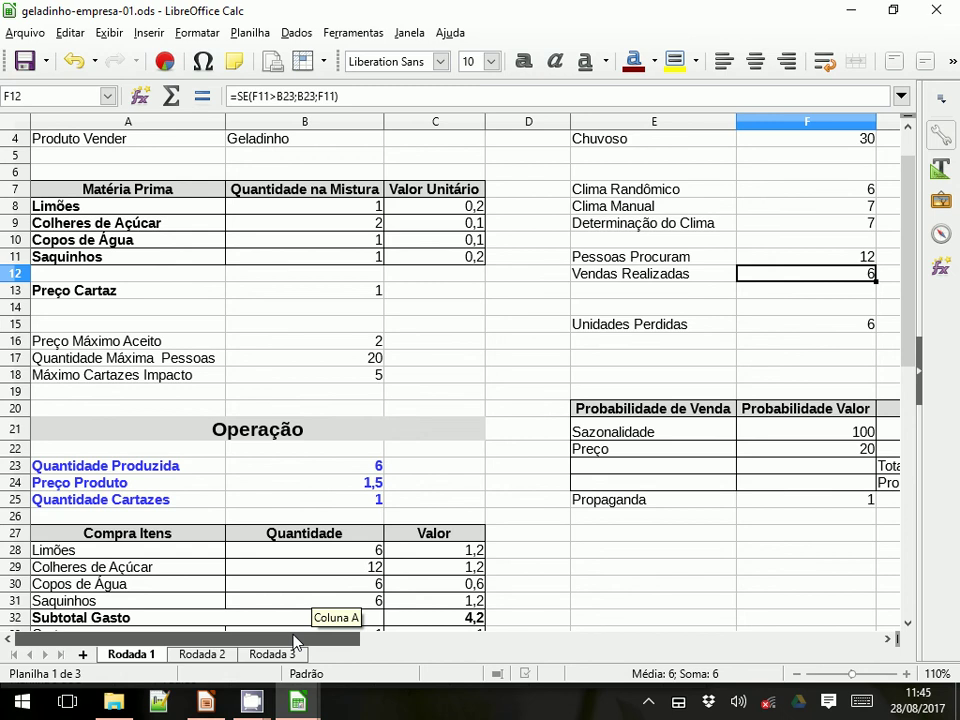
left_click(842, 259)
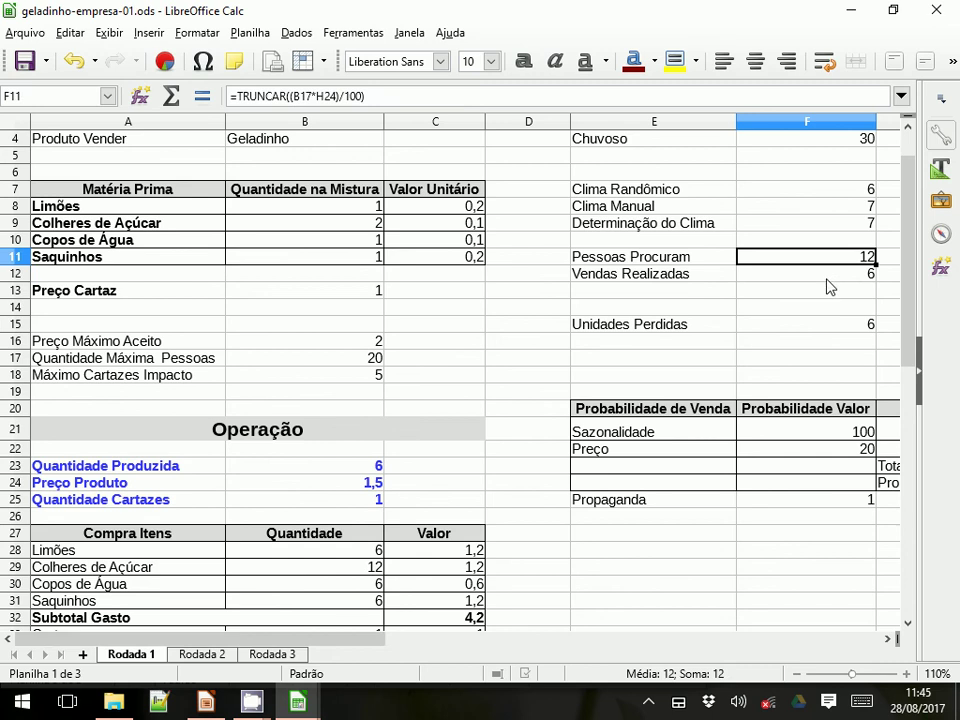
left_click(822, 280)
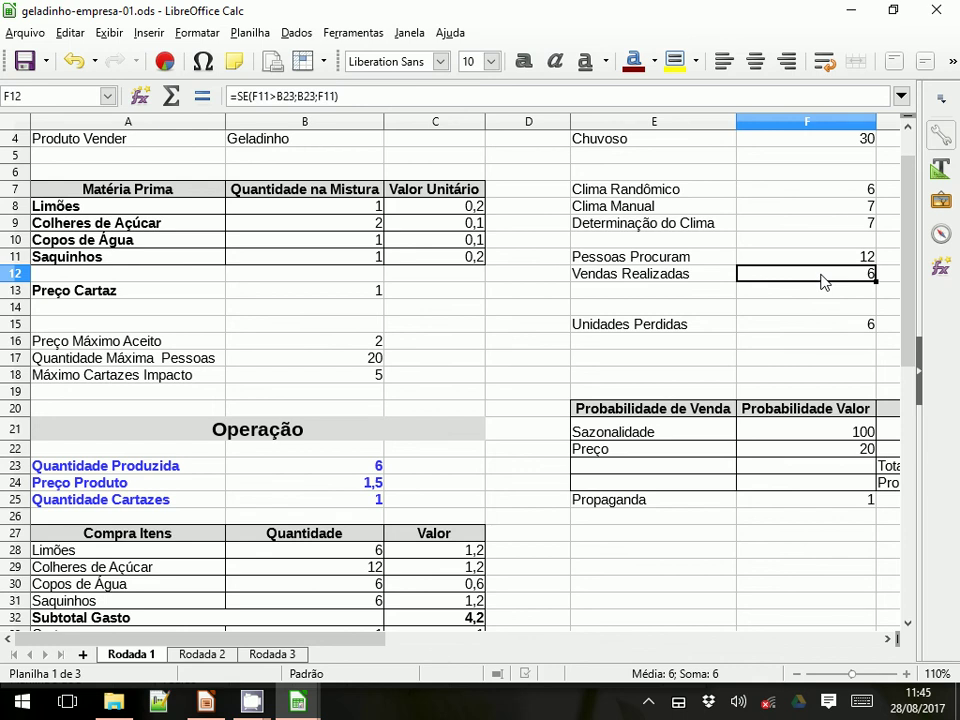
- Inspect the Sazonalidade weight and the probability formulas for Sazonalidade and Preço in the sale probability table
left_click_drag(377, 638, 542, 660)
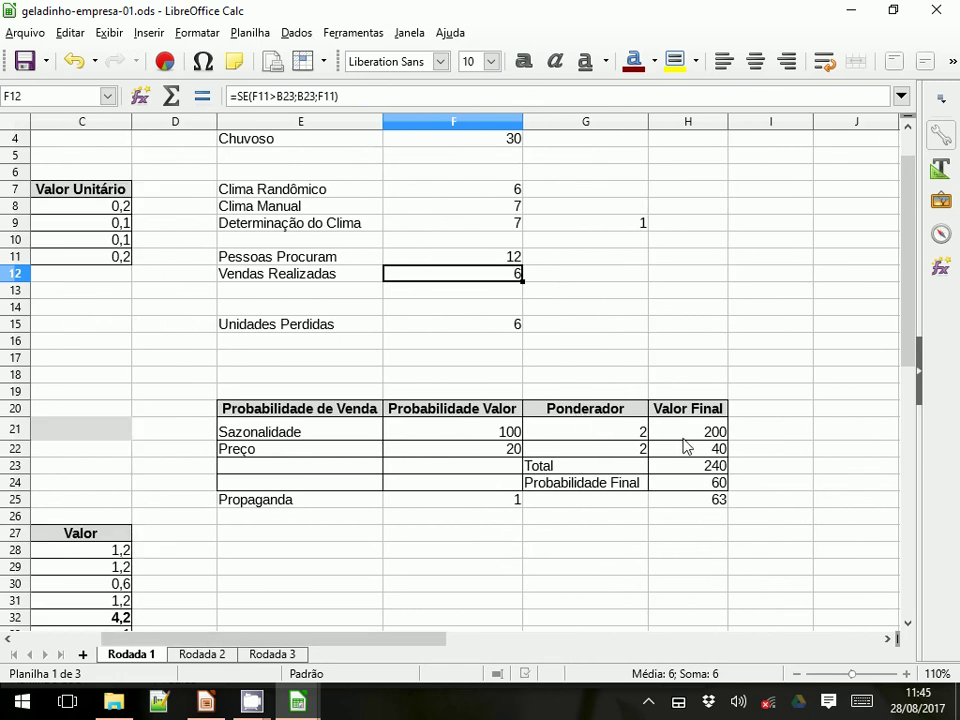
left_click(600, 432)
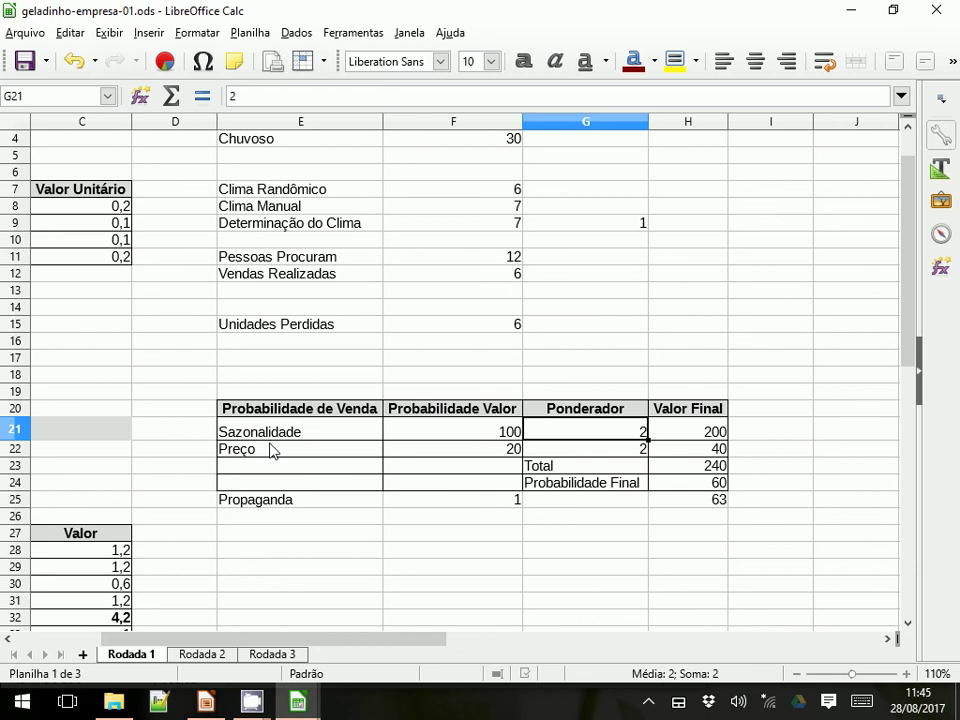
left_click(514, 434)
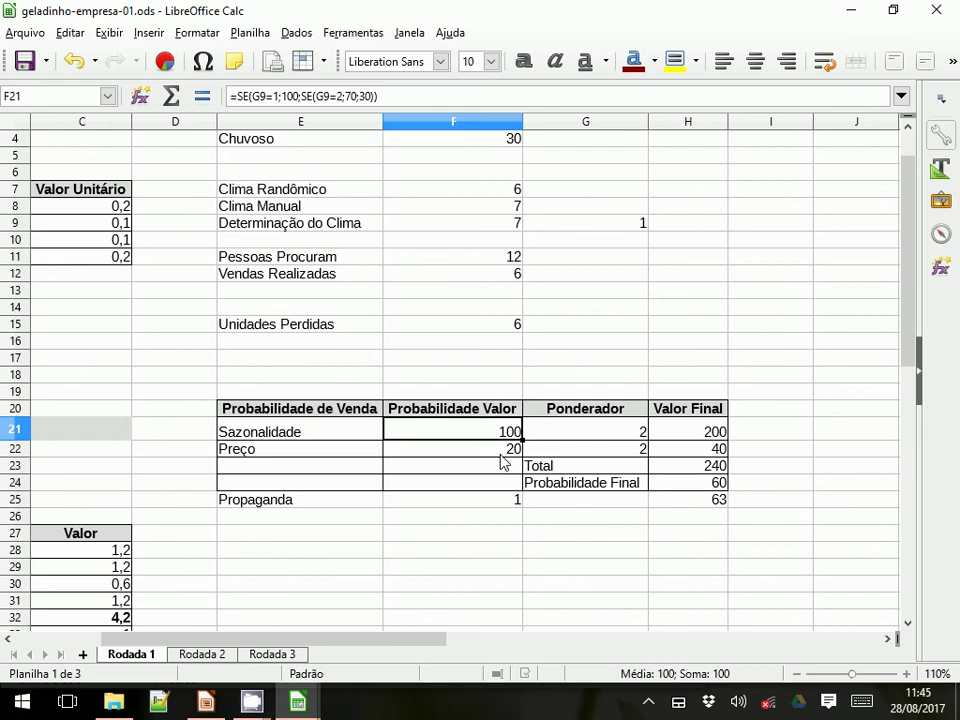
left_click(500, 455)
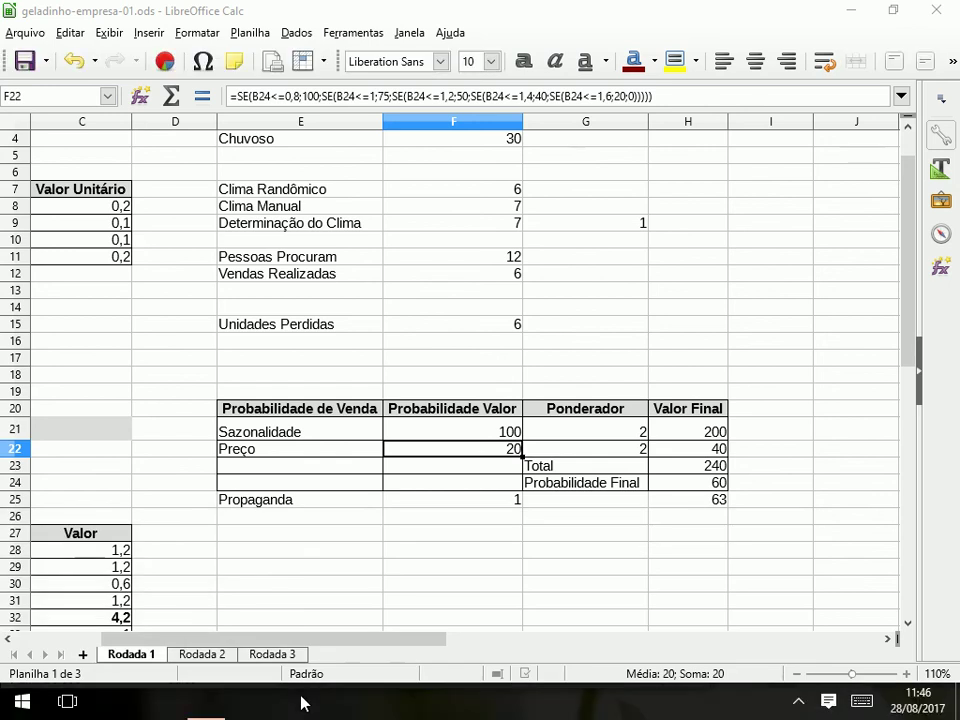
- Bring up geladinho-empresa-04.ods, maximize its window, and inspect the Preço probability formula on Rodada 3
mouse_move(252, 702)
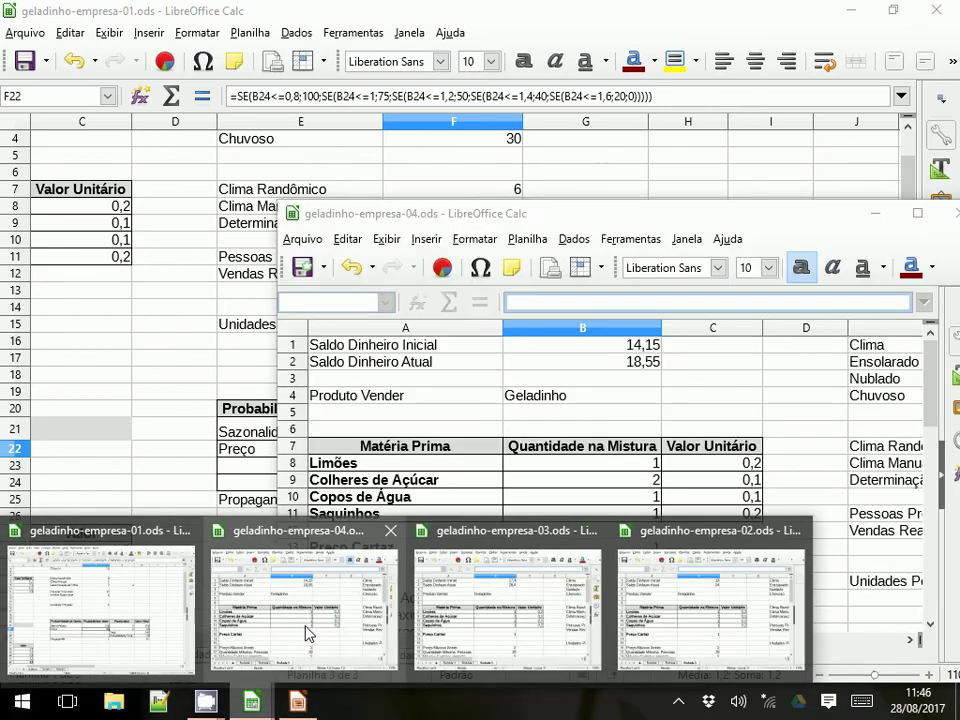
left_click(307, 633)
double_click(524, 219)
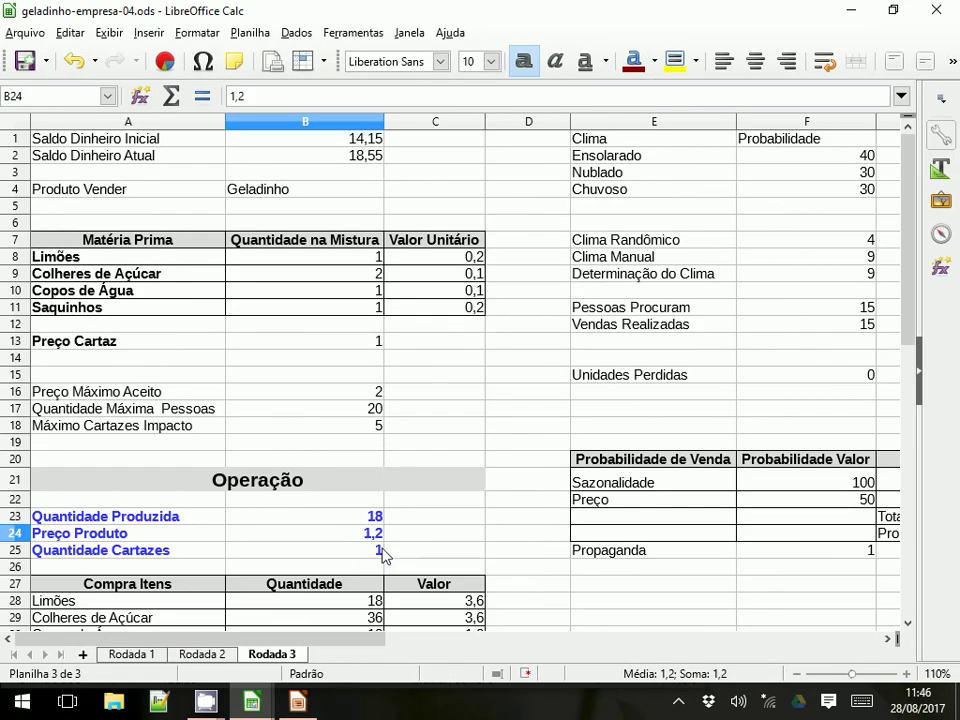
left_click_drag(337, 639, 553, 649)
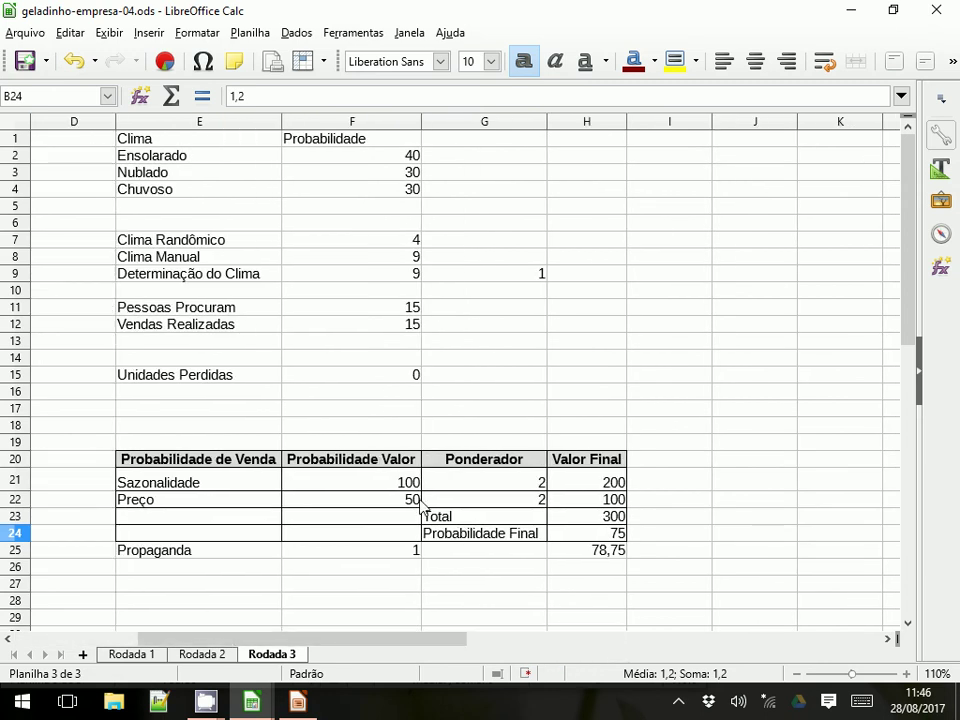
left_click(414, 500)
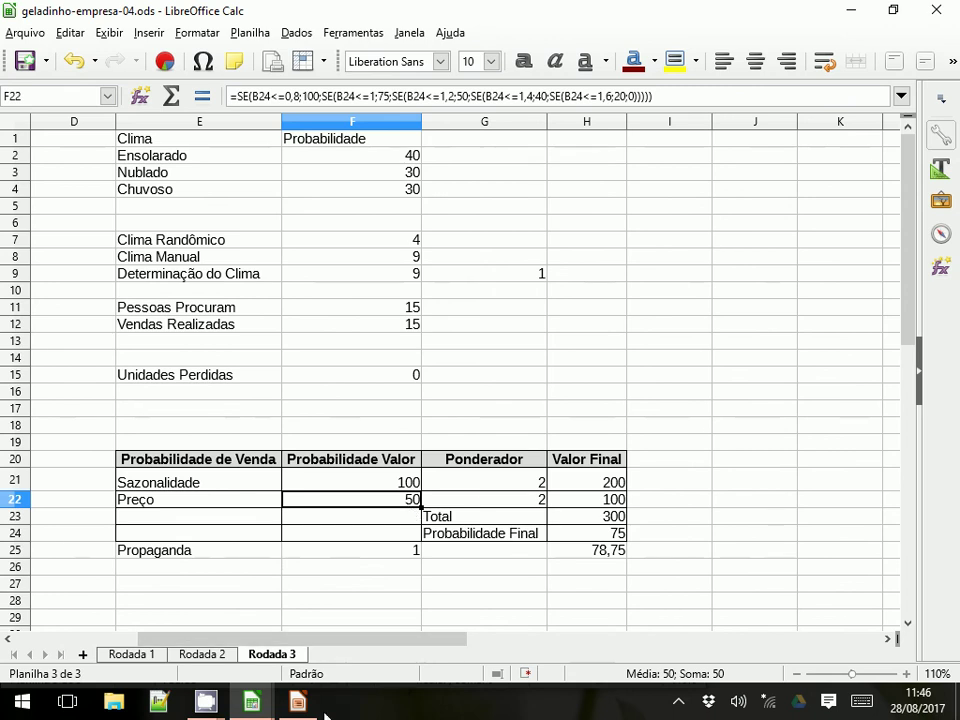
- Return to geladinho-empresa-01.ods and inspect the Sazonalidade probability formula on Rodada 1
mouse_move(250, 710)
left_click(94, 624)
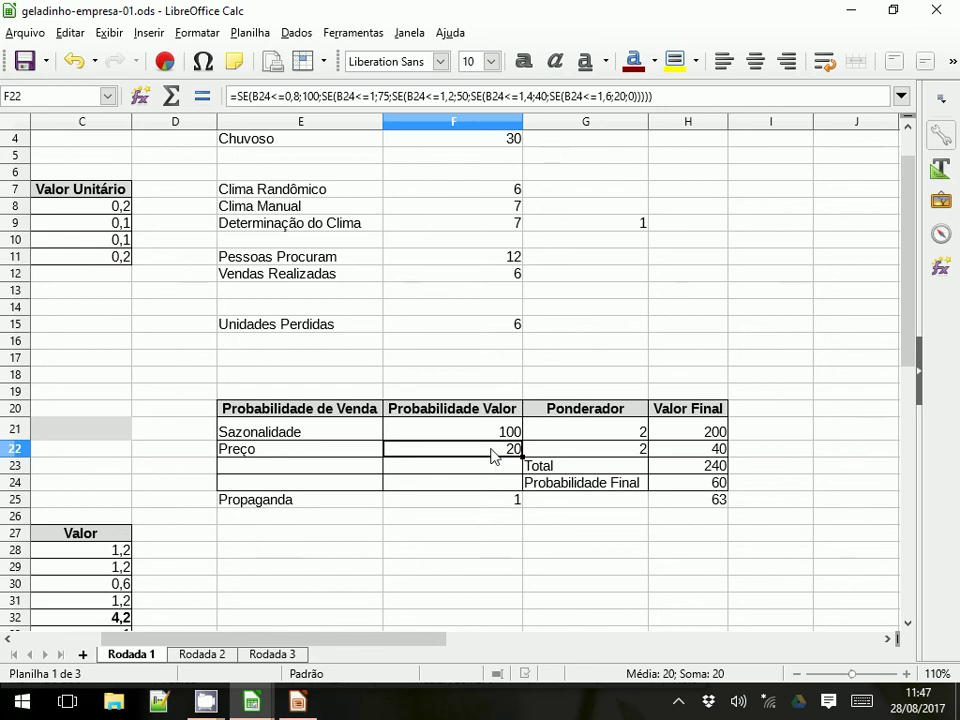
left_click(494, 428)
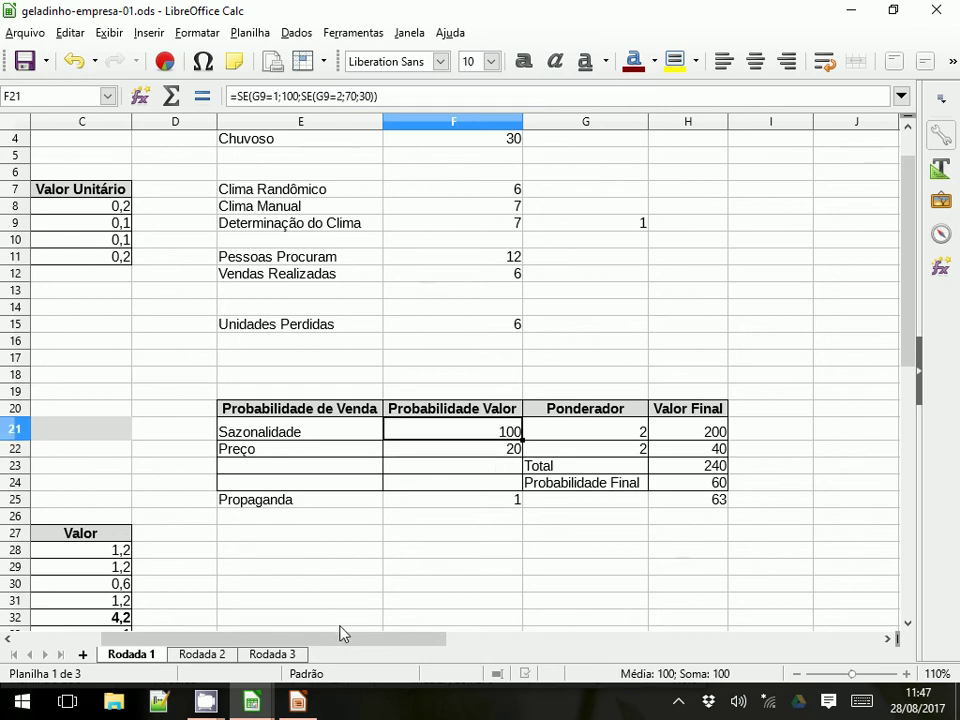
- Review the Rodada 1 parameters and operation figures, and inspect the Subtotal Gasto and Total Gasto formulas
left_click_drag(340, 643, 305, 643)
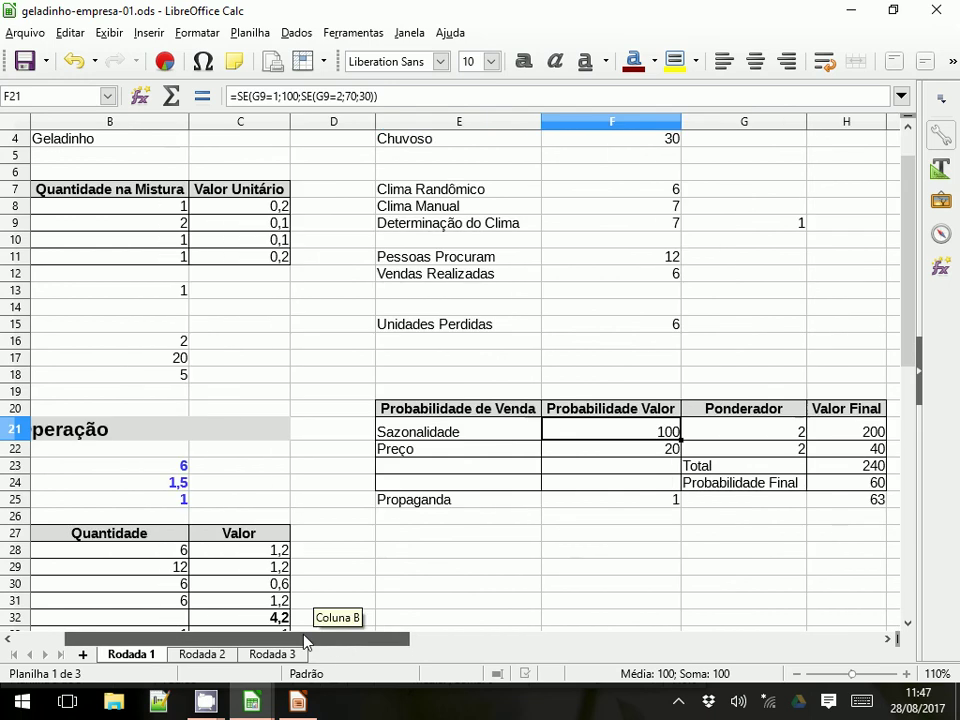
scroll(340, 610, "up", 1)
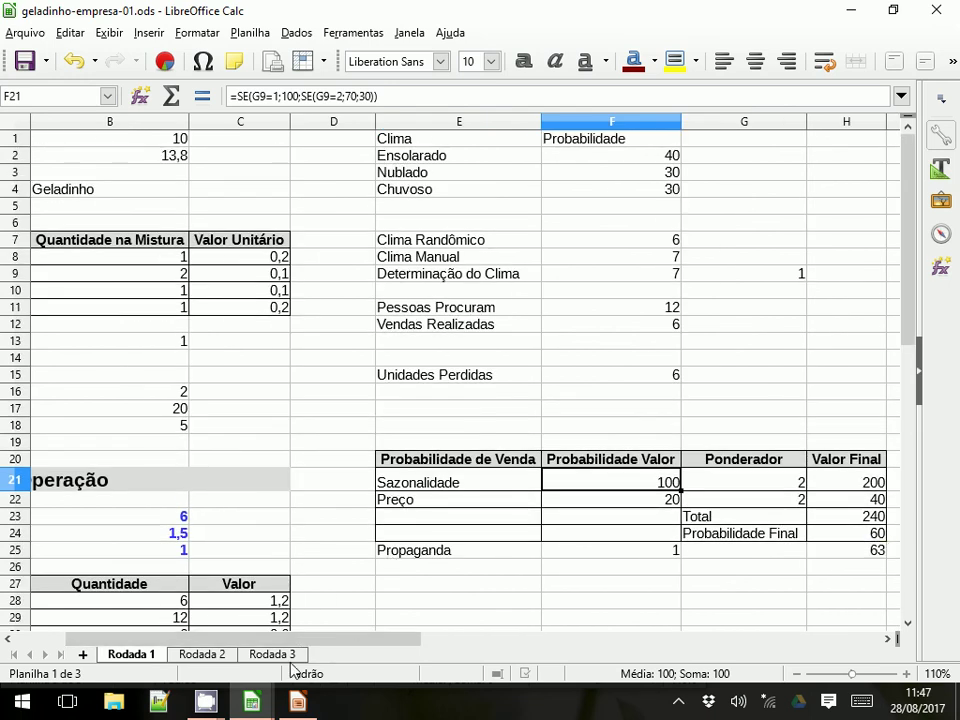
left_click_drag(287, 641, 250, 641)
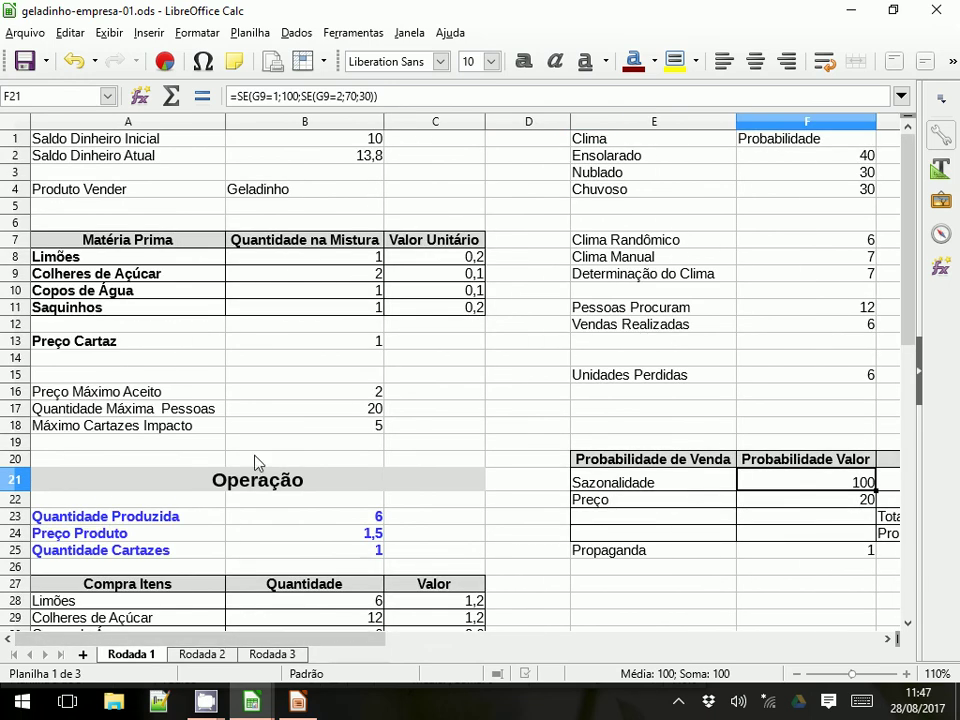
scroll(258, 463, "down", 3)
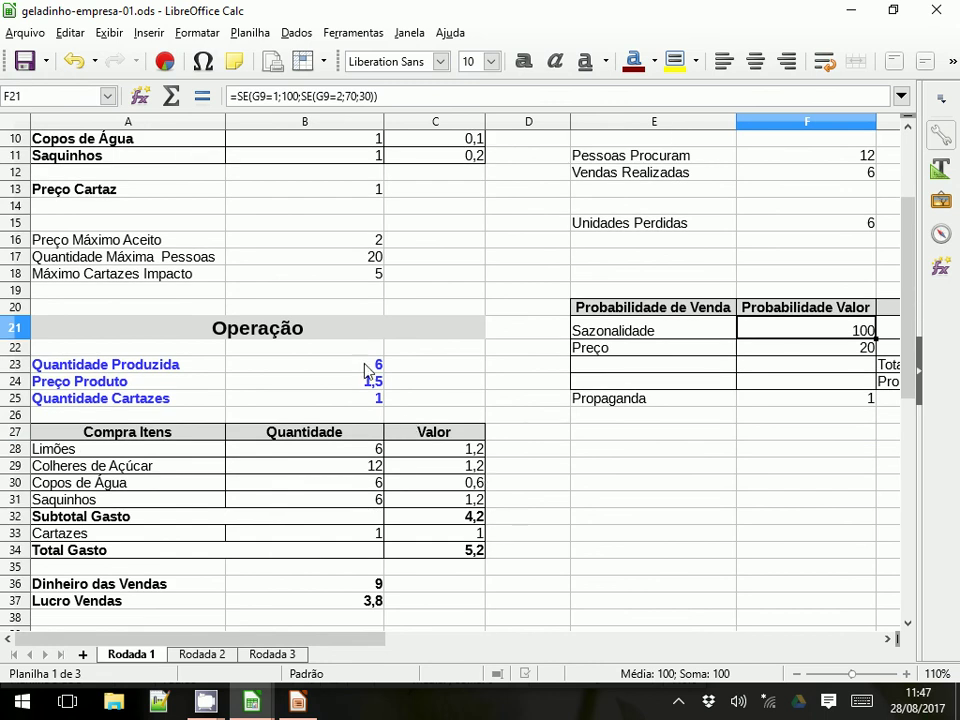
left_click(480, 518)
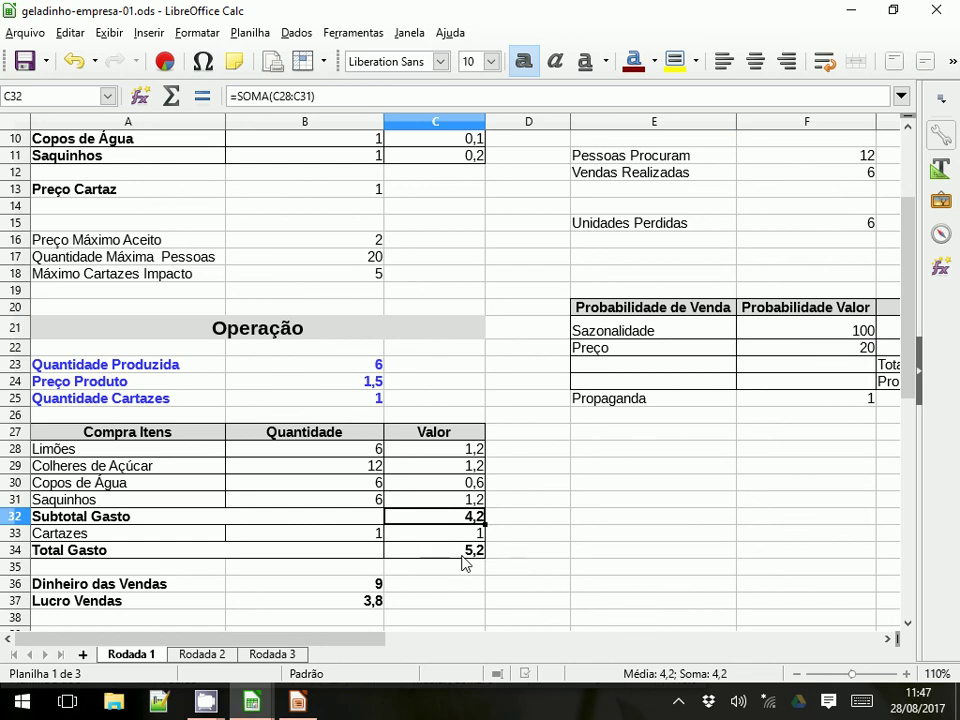
left_click(463, 555)
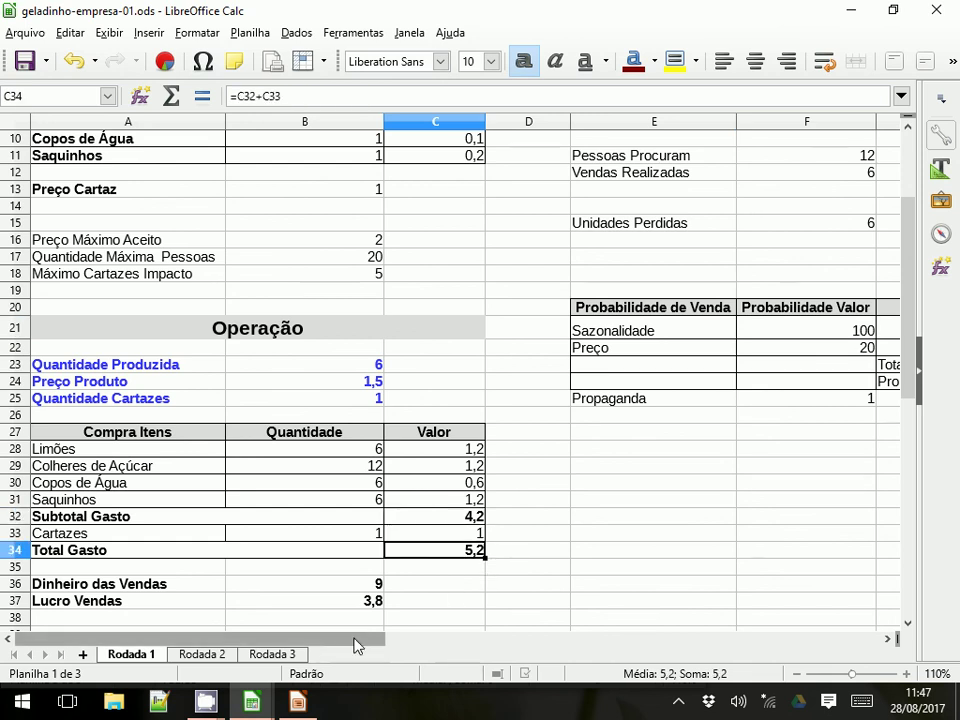
- Inspect the Probabilidade Final and Propaganda final value formulas, and compare them with the operation figures and climate data
left_click_drag(354, 638, 551, 621)
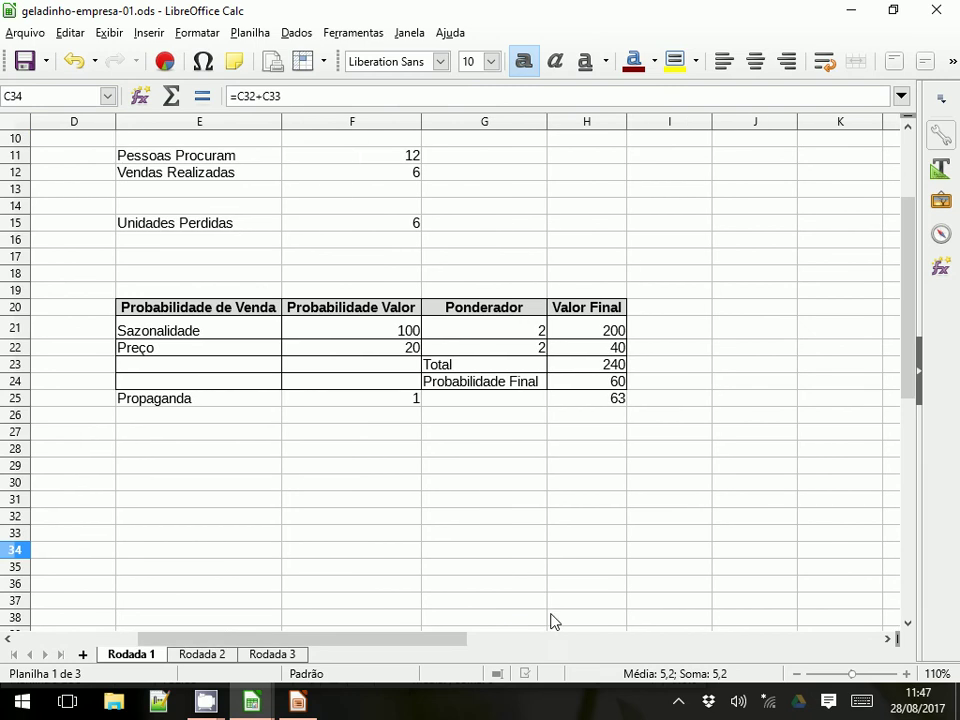
left_click(510, 386)
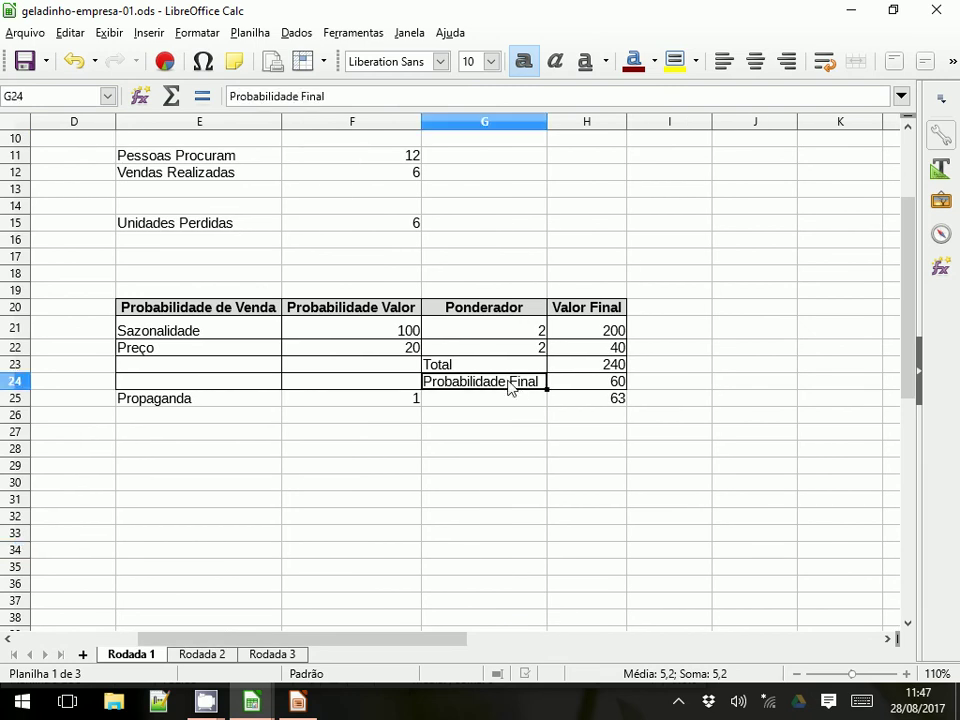
key("Right")
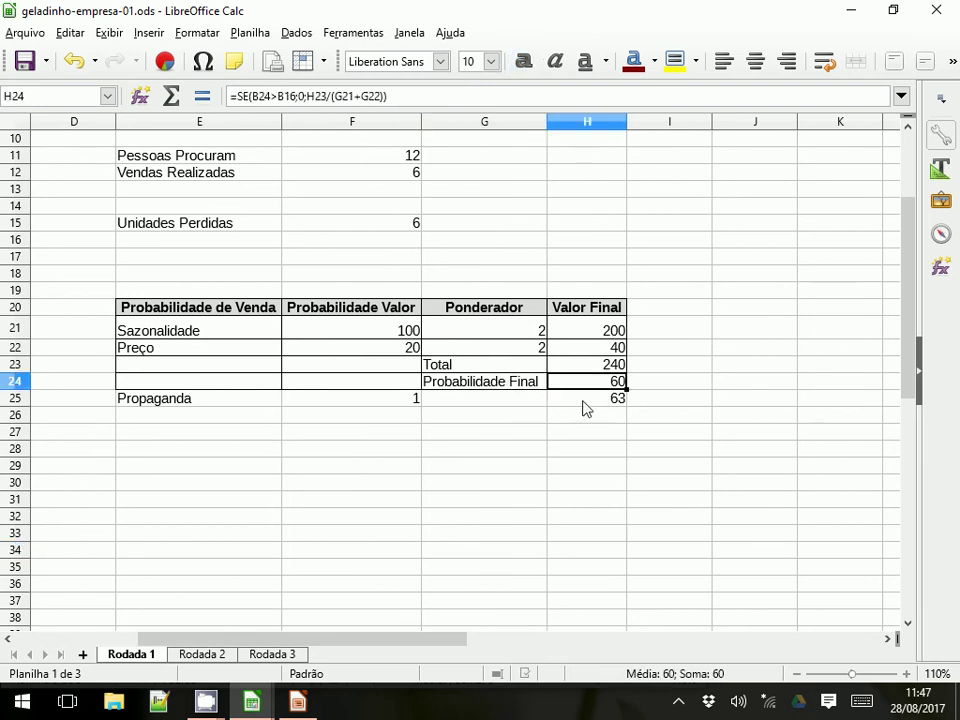
key("Down")
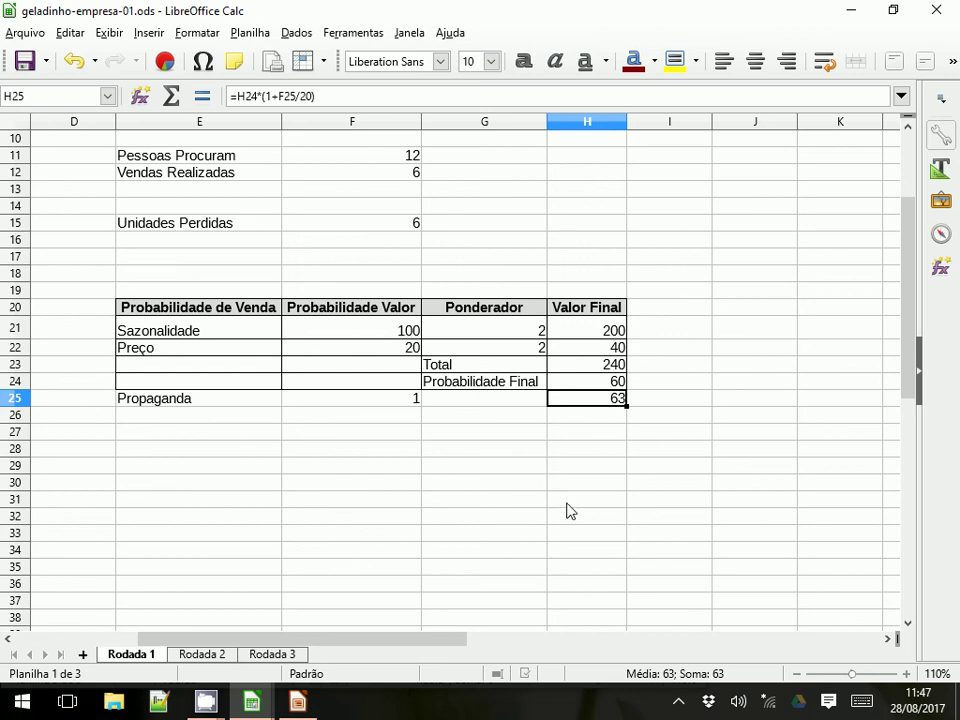
left_click_drag(433, 645, 385, 641)
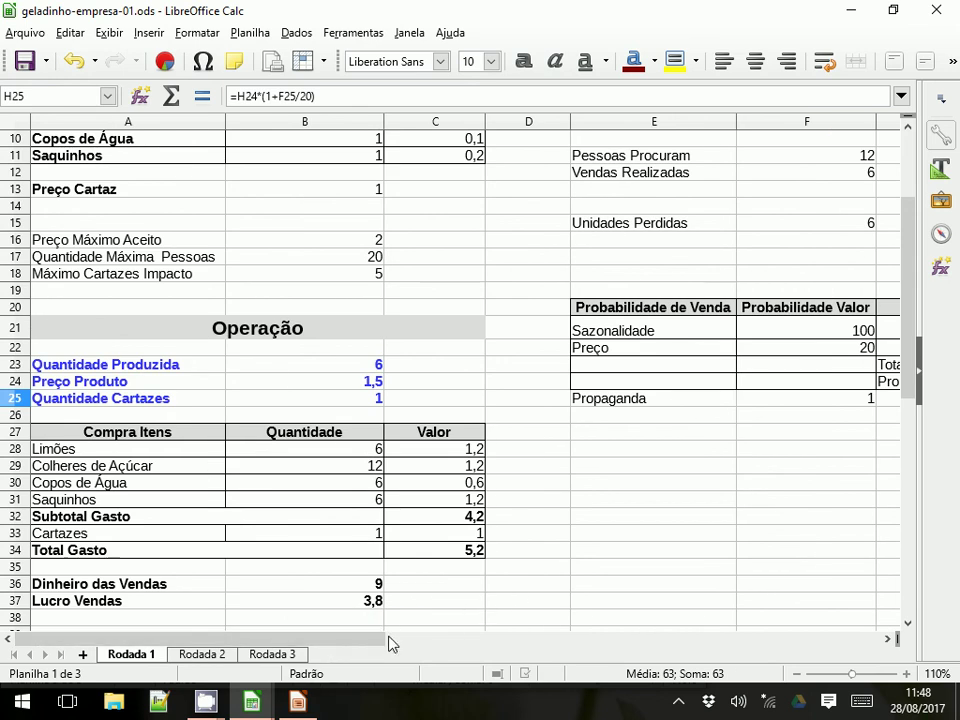
left_click_drag(375, 643, 467, 647)
scroll(522, 592, "up", 3)
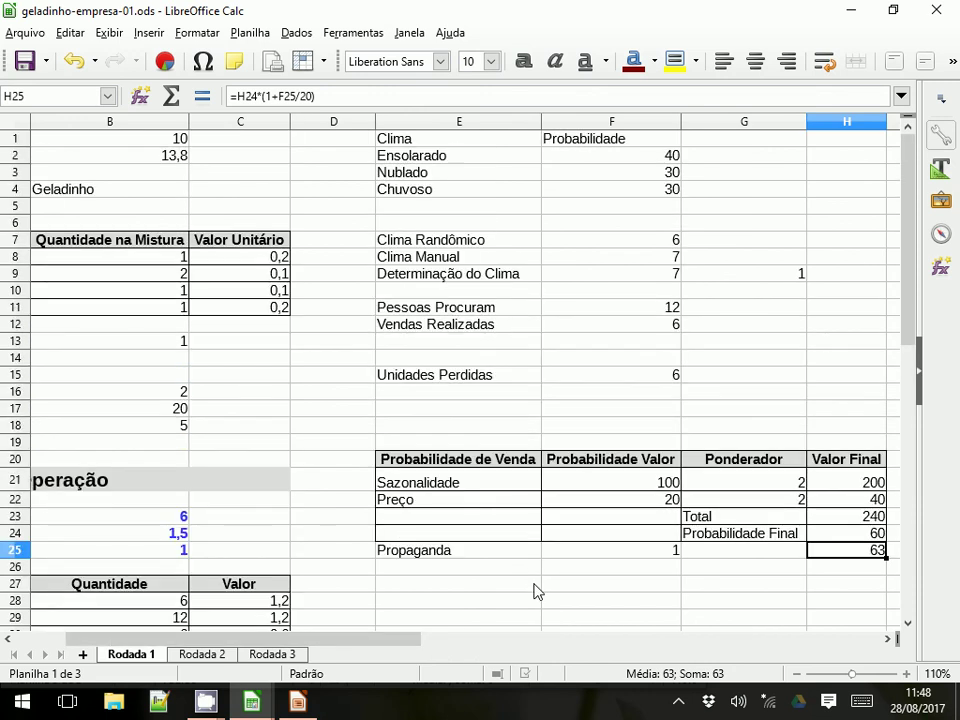
- Change the Pessoas Procuram formula in F11 on Rodada 1 to =TRUNCAR((B17*H25)/100), using the poster-adjusted probability
left_click(669, 312)
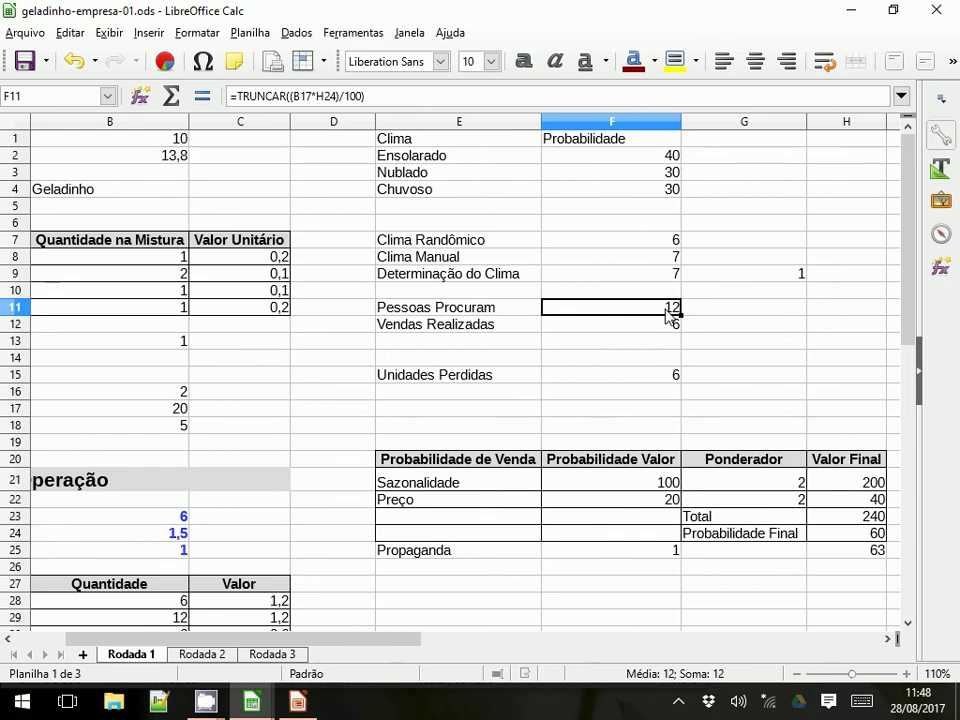
left_click(318, 100)
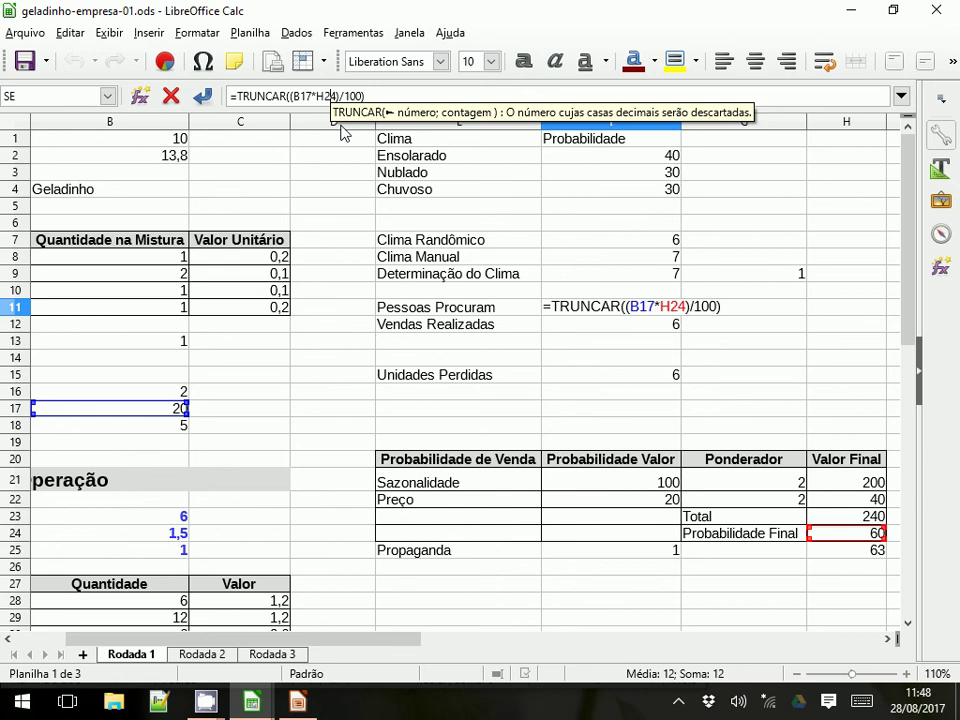
key("BackSpace")
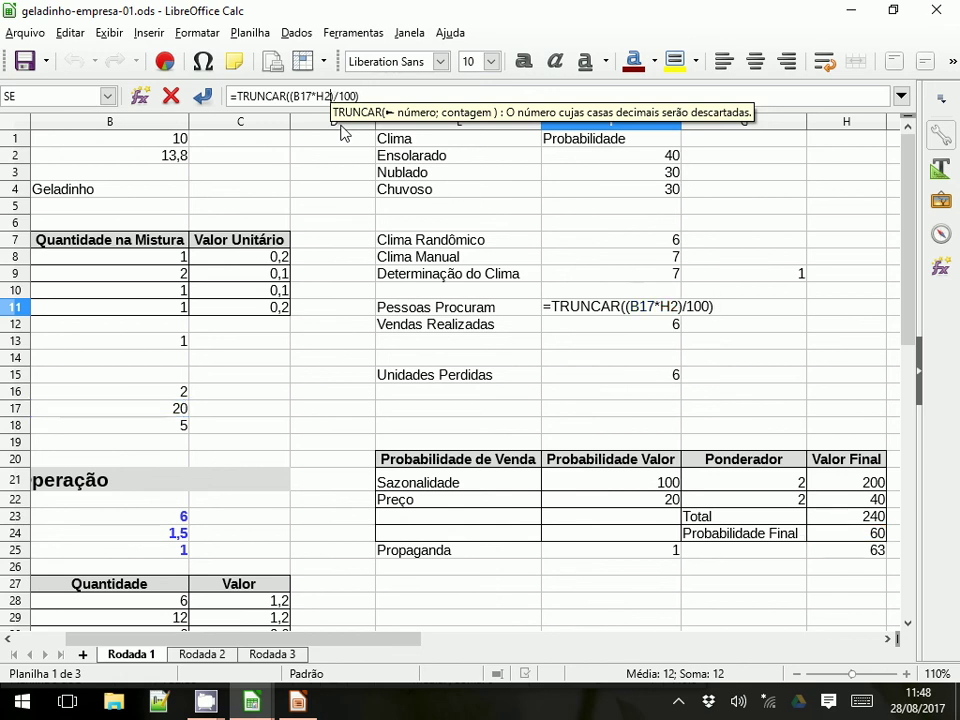
type("5")
key("Return")
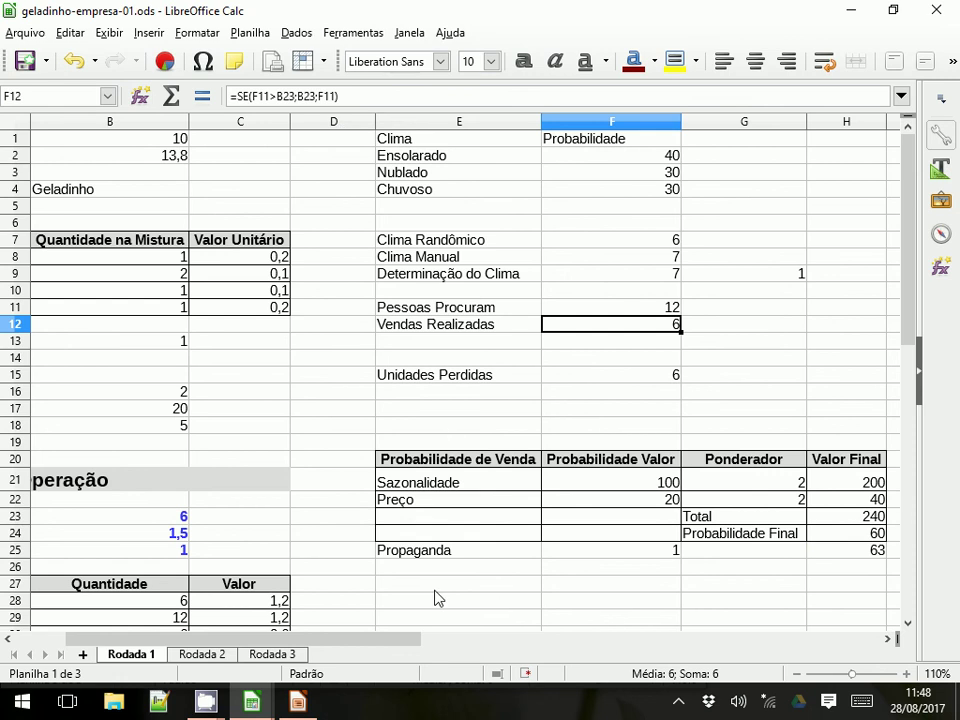
- On Rodada 2, replace the H24 reference in the Pessoas Procuram formula (F11) with H25
left_click(203, 655)
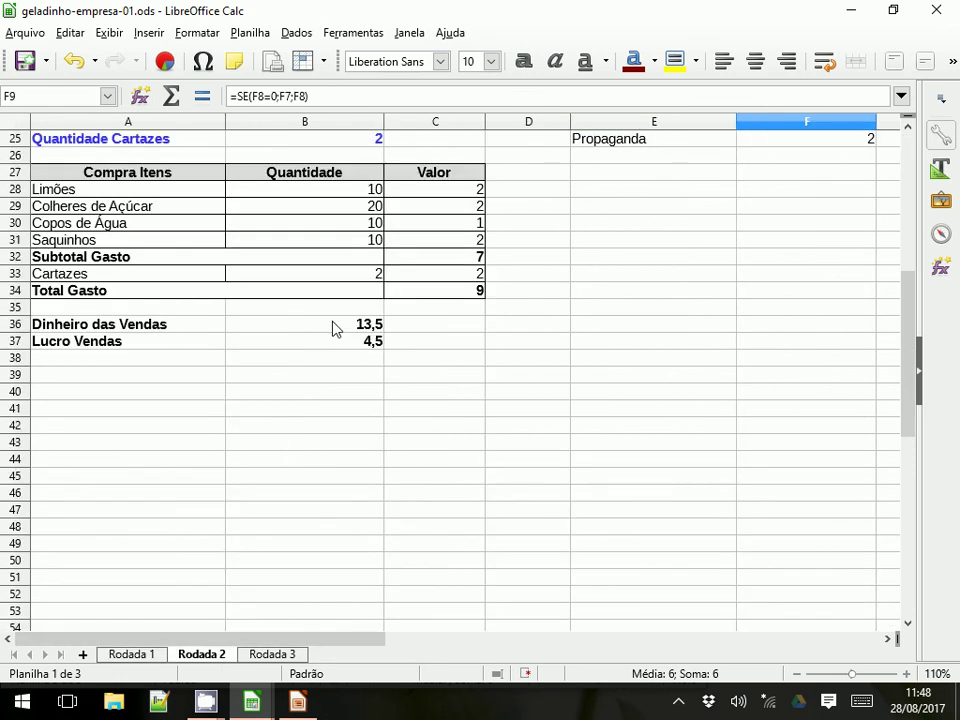
scroll(392, 231, "up", 8)
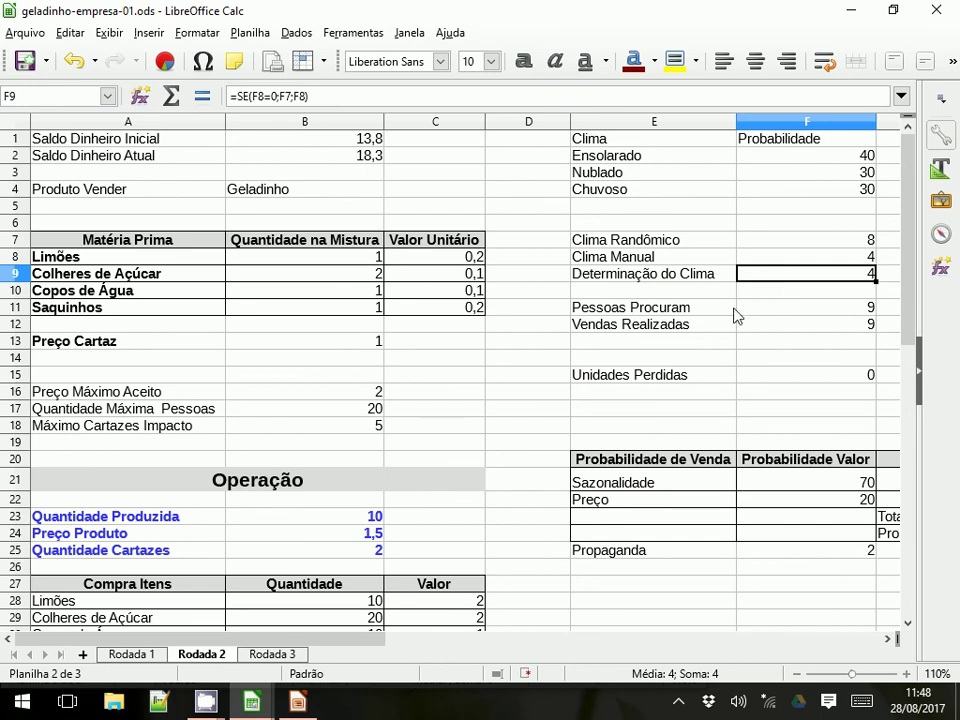
left_click(752, 310)
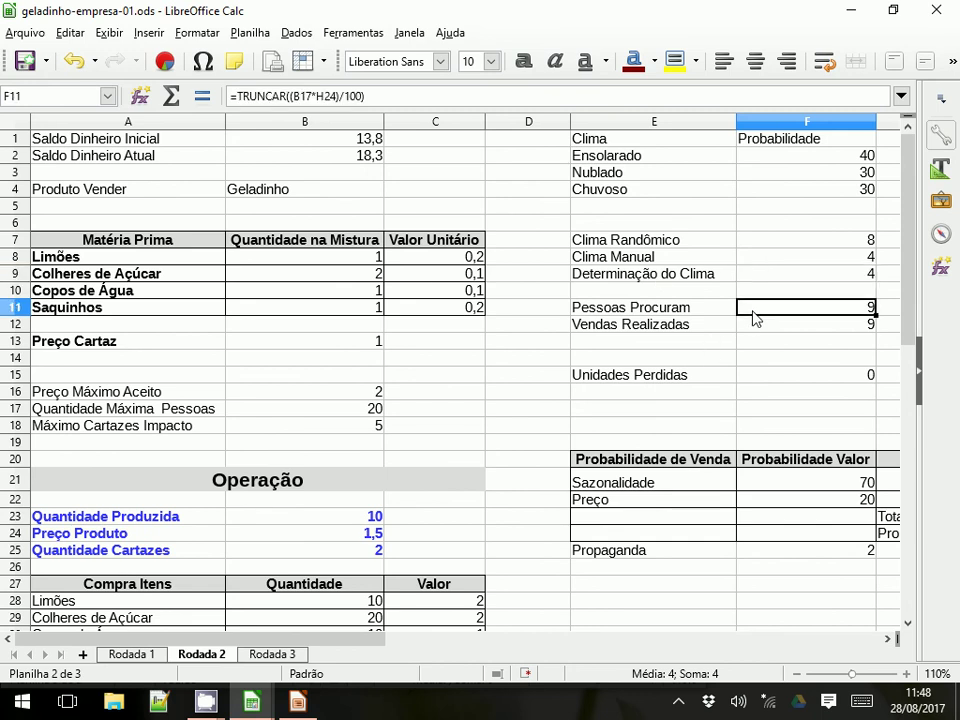
left_click(332, 99)
key("BackSpace")
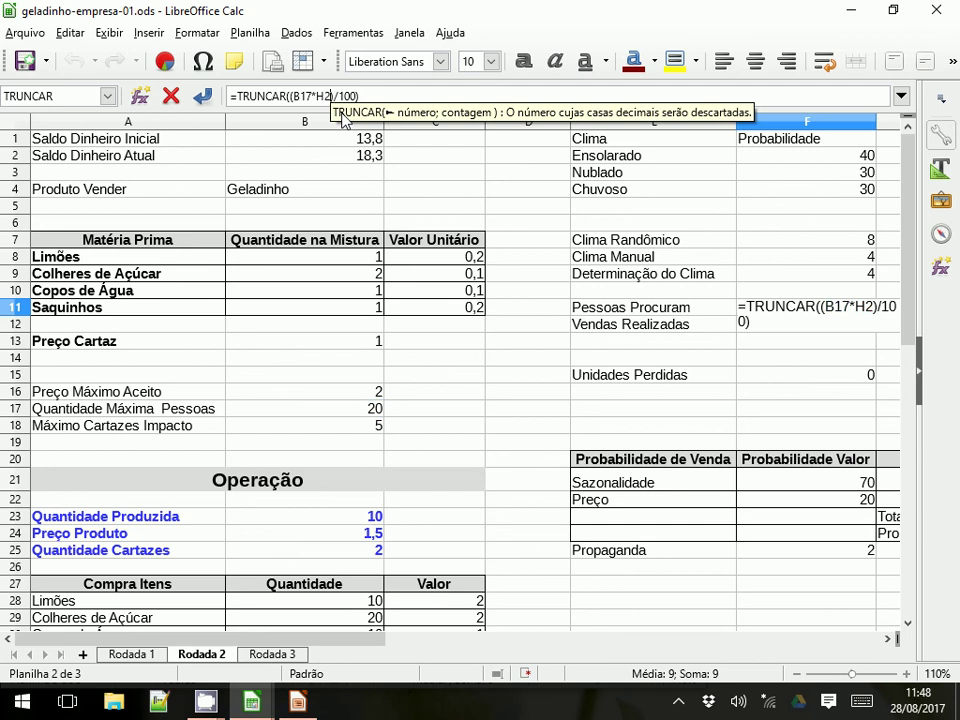
type("5")
key("Return")
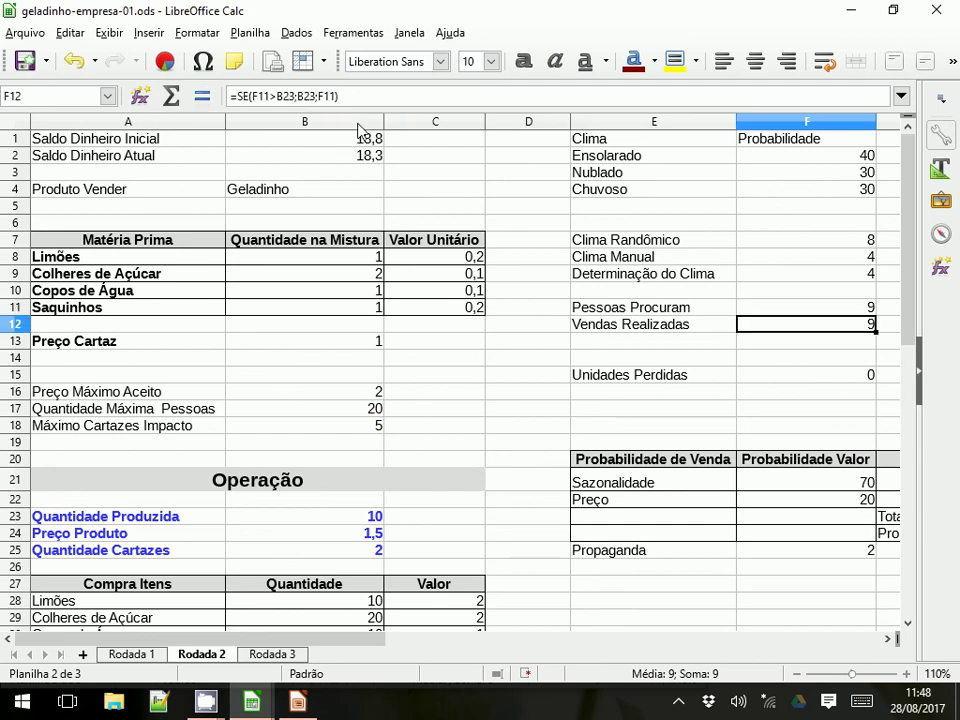
- On Rodada 3, make the Pessoas Procuram formula in F11 use H25 in place of H24
left_click(272, 656)
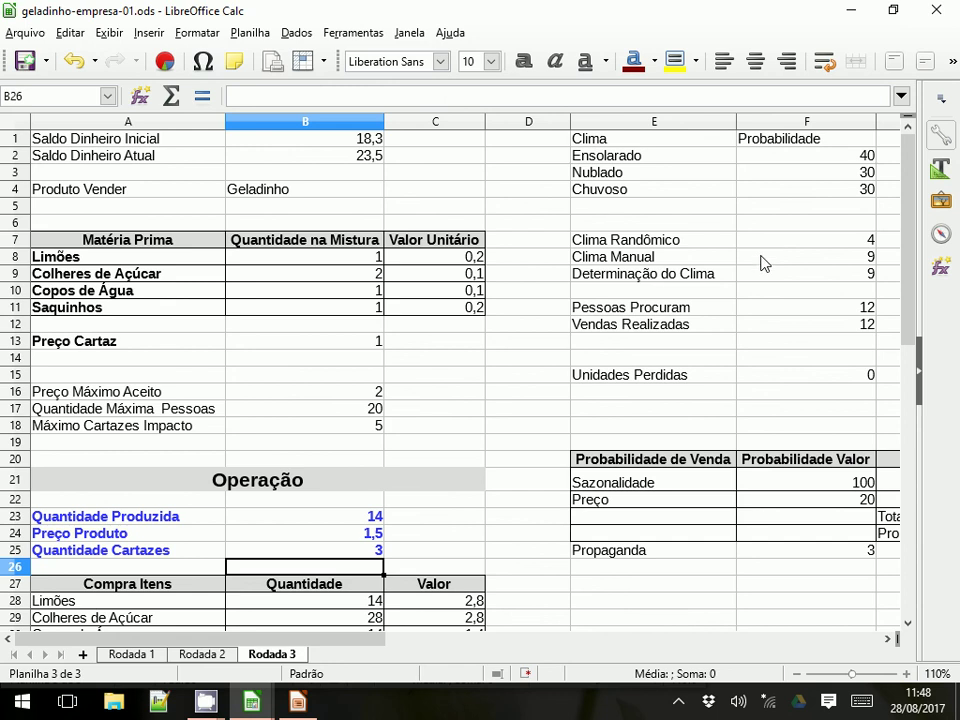
left_click(748, 311)
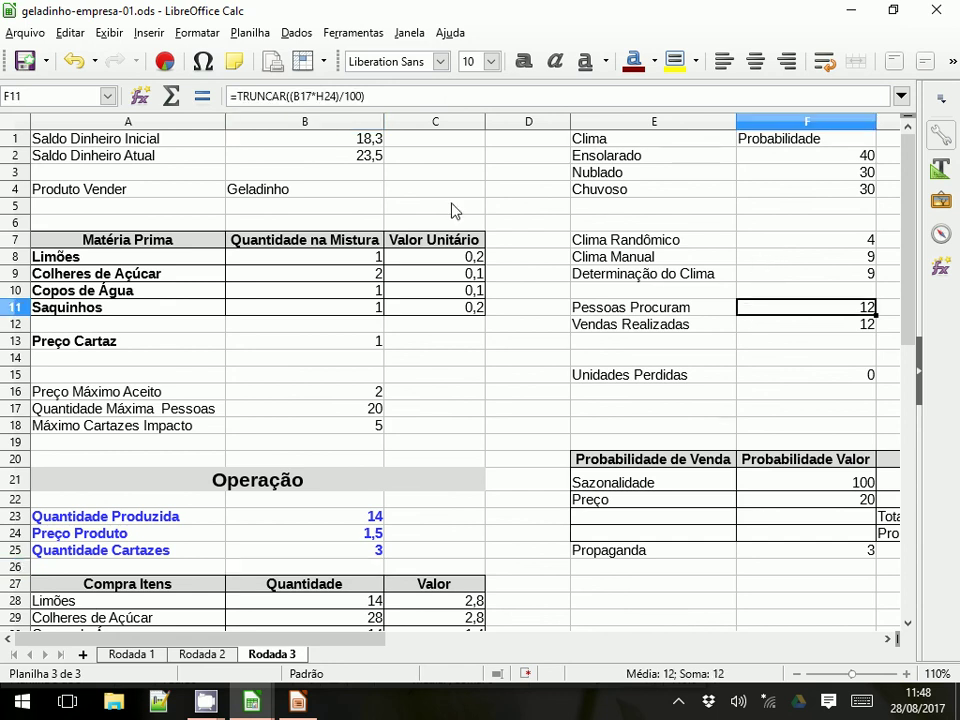
left_click_drag(332, 97, 337, 97)
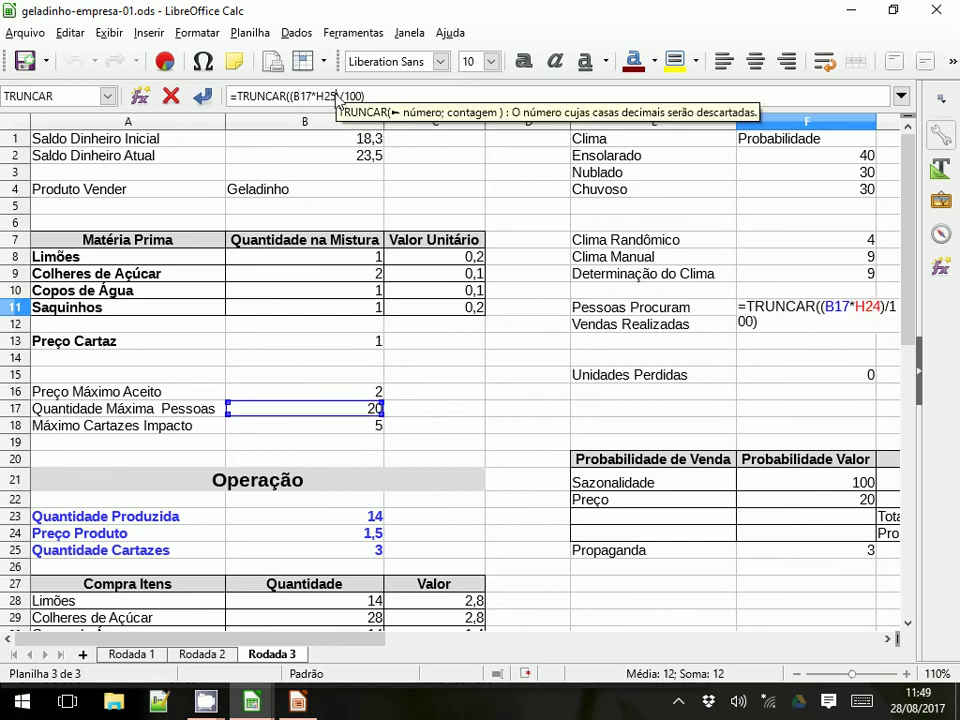
type("5")
key("Return")
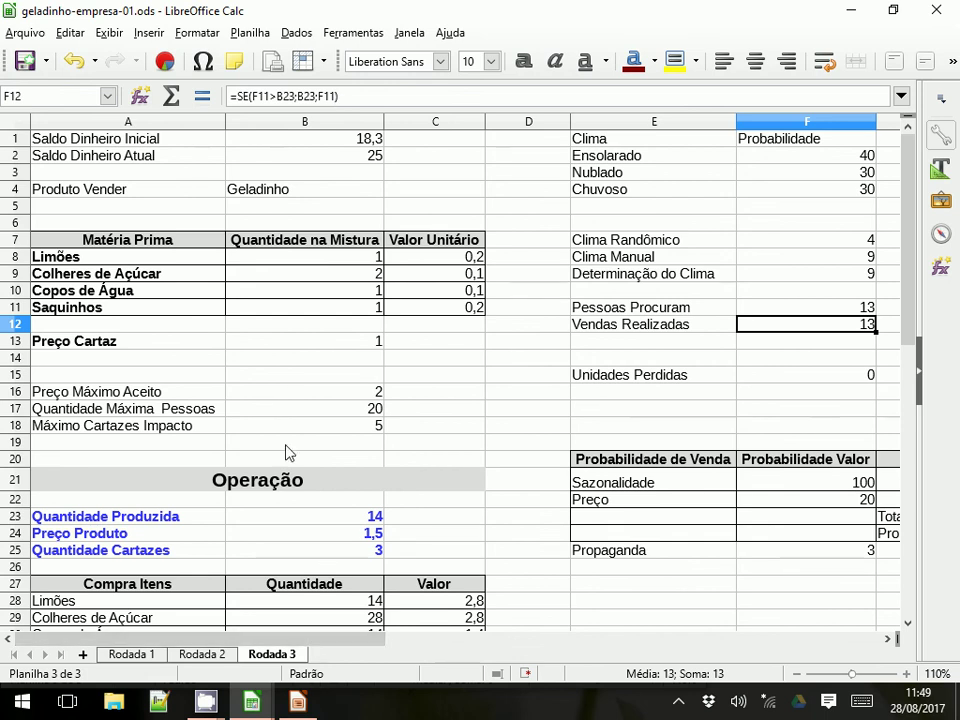
- Review the Rodada 3 figures and the Saldo Dinheiro Atual formula, and save geladinho-empresa-01.ods
scroll(287, 452, "down", 5)
scroll(287, 452, "up", 5)
left_click(347, 160)
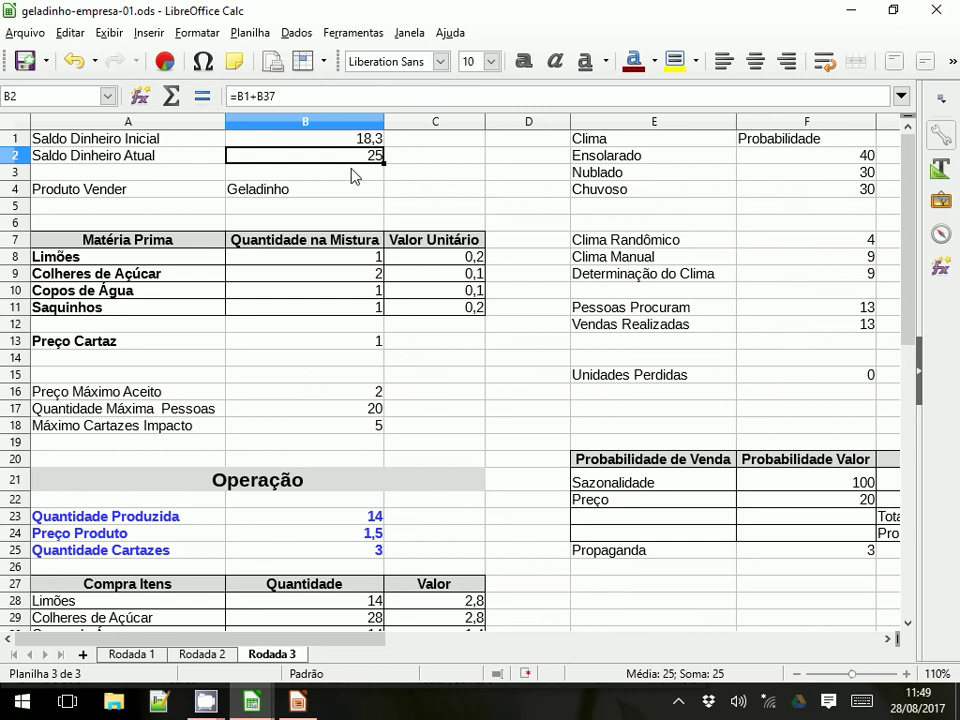
left_click(22, 64)
- Minimize the current workbook, bring up geladinho-empresa-02.ods, and maximize its window
left_click(849, 12)
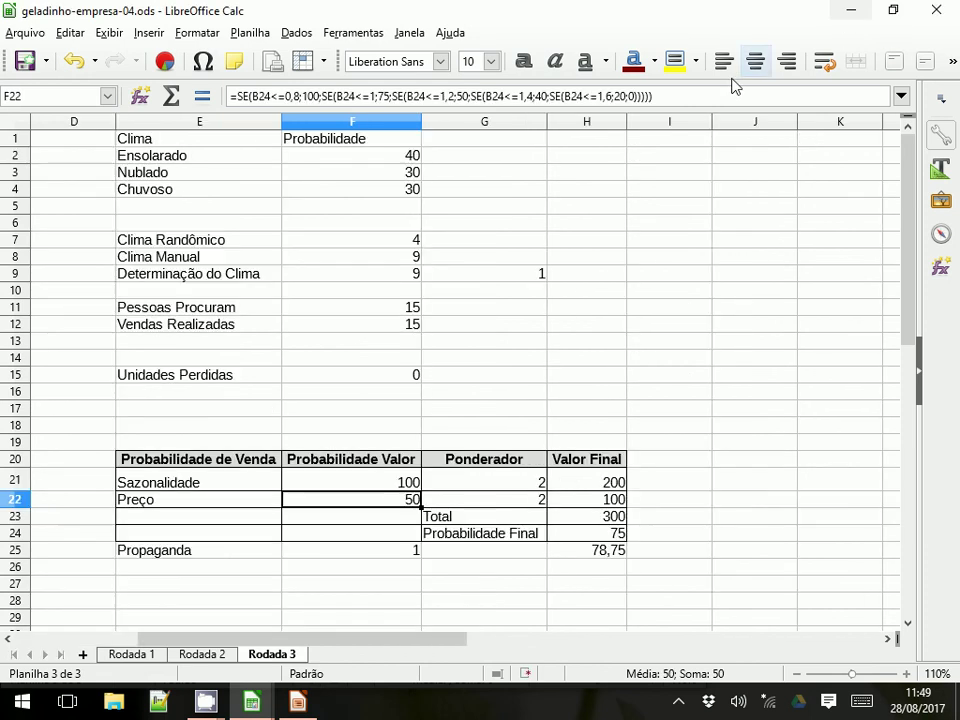
mouse_move(255, 702)
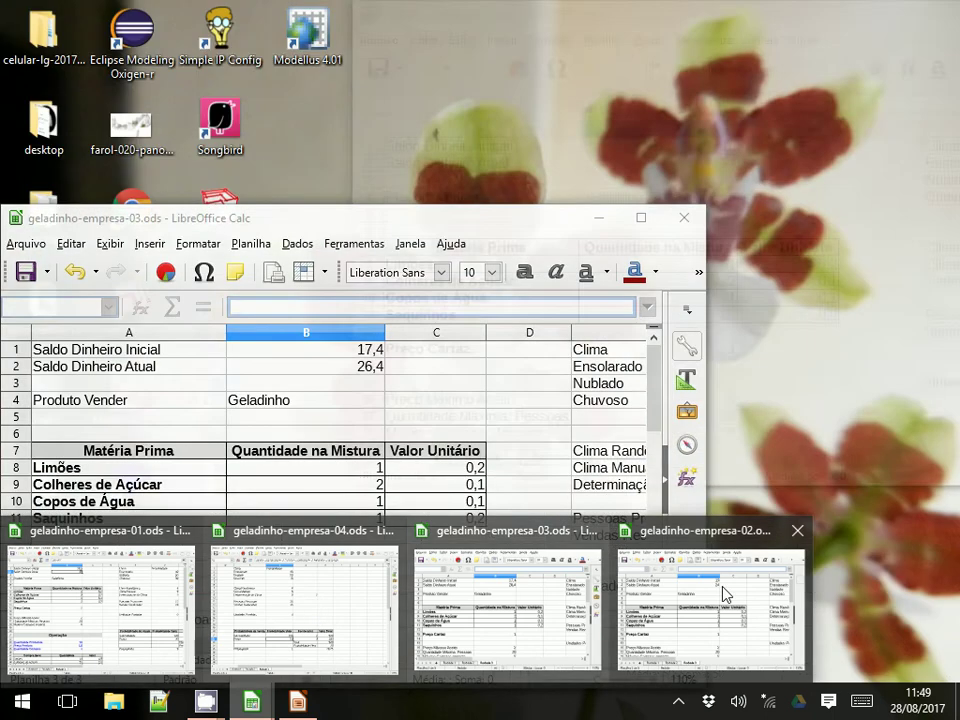
left_click(724, 594)
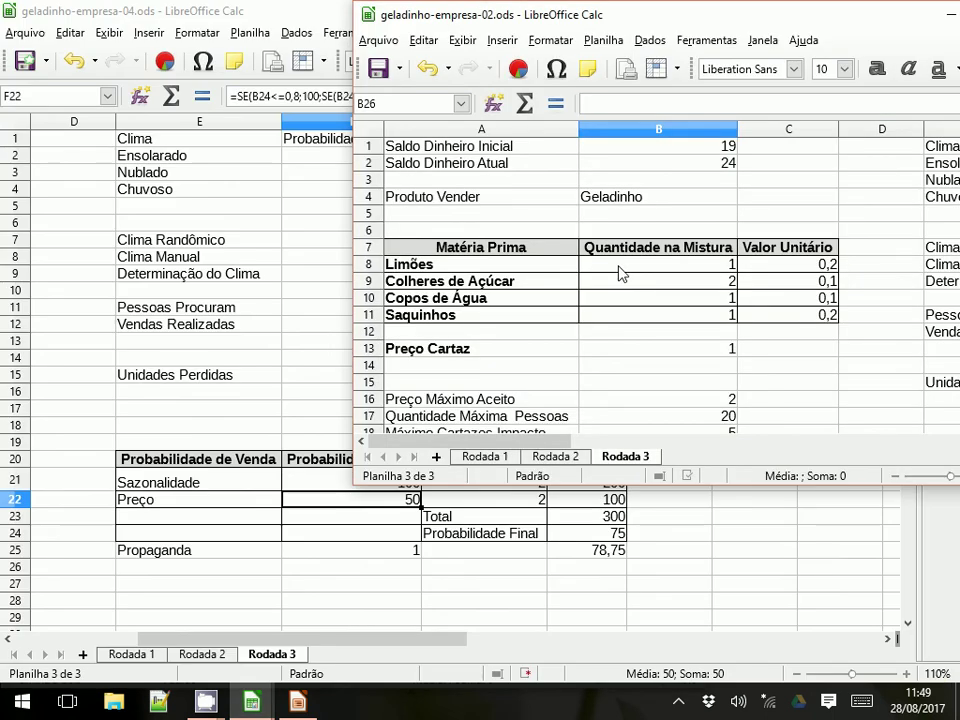
double_click(680, 22)
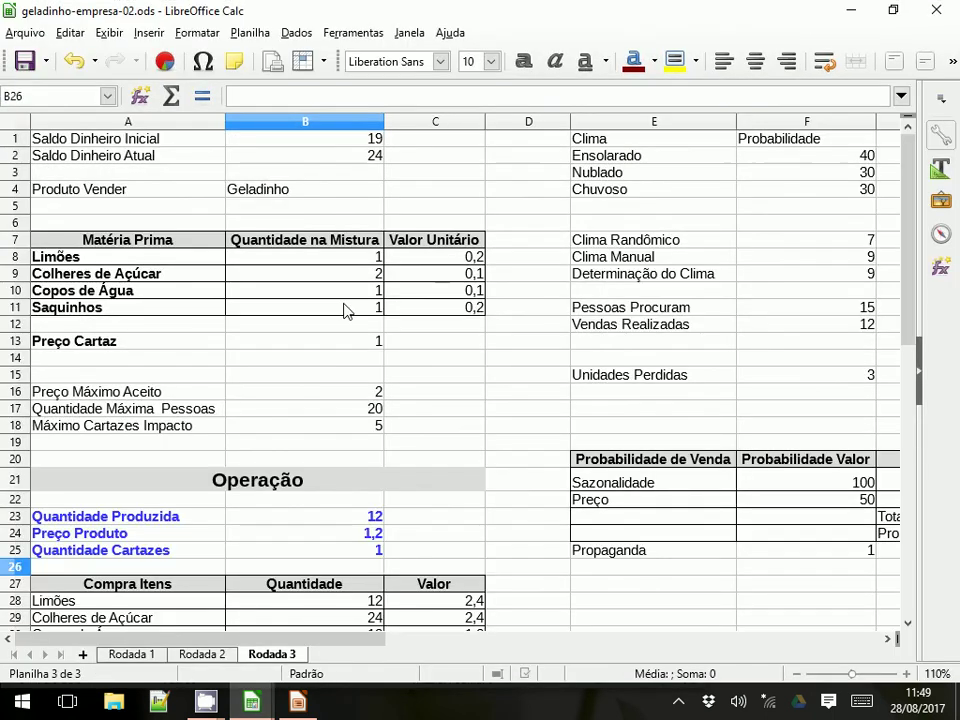
- On Rodada 1 of geladinho-empresa-02.ods, change the Pessoas Procuram formula to =TRUNCAR((B17*H25)/100) and recheck its reference
left_click(129, 655)
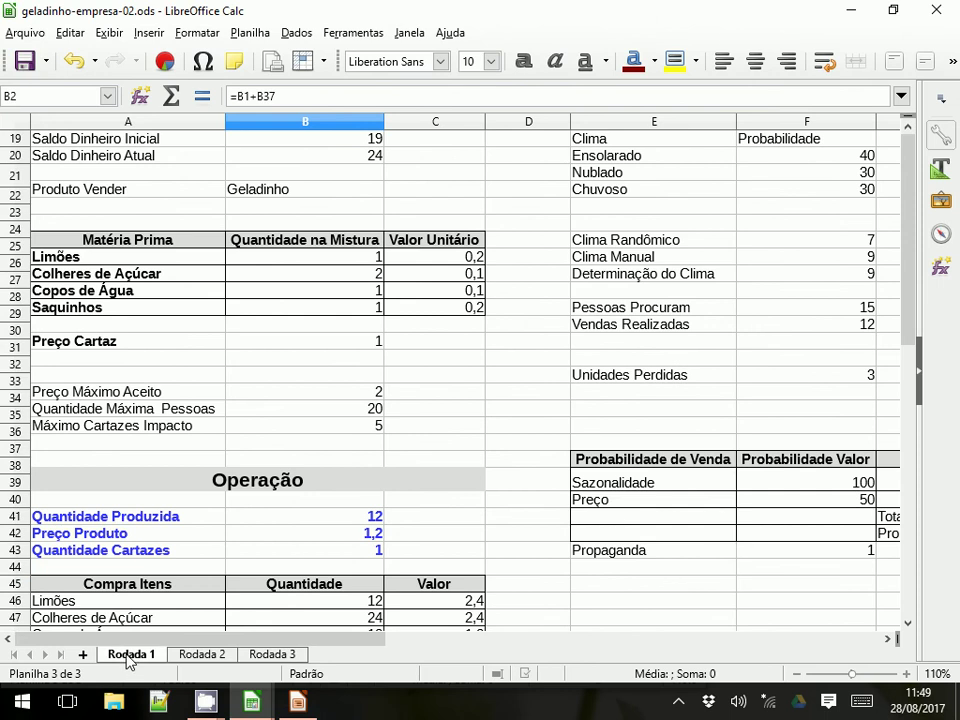
scroll(516, 455, "up", 3)
scroll(516, 455, "up", 3)
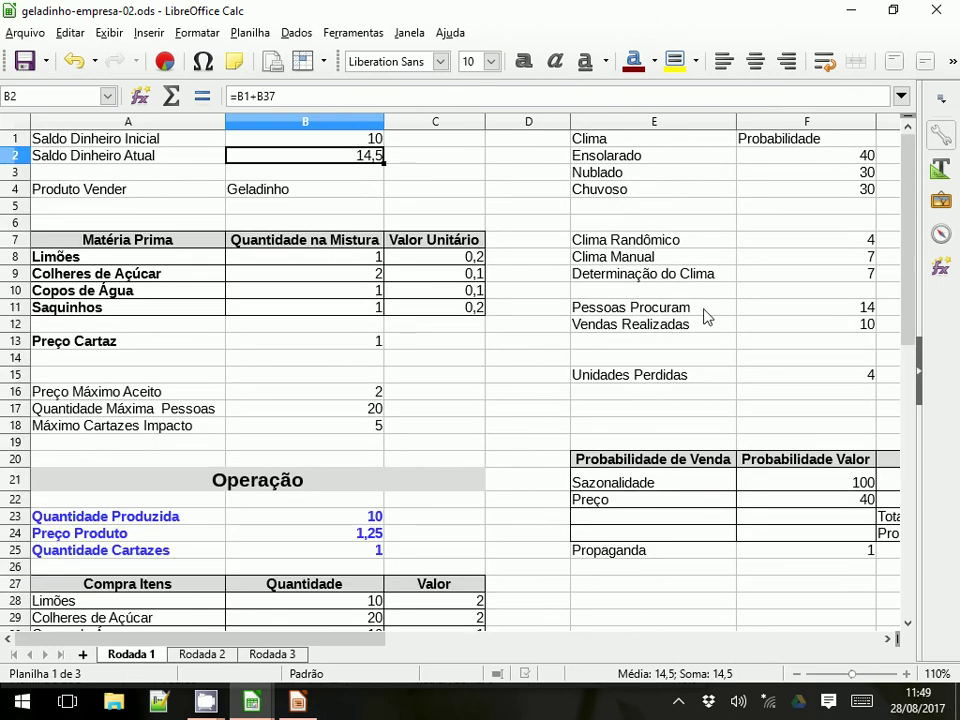
left_click(765, 307)
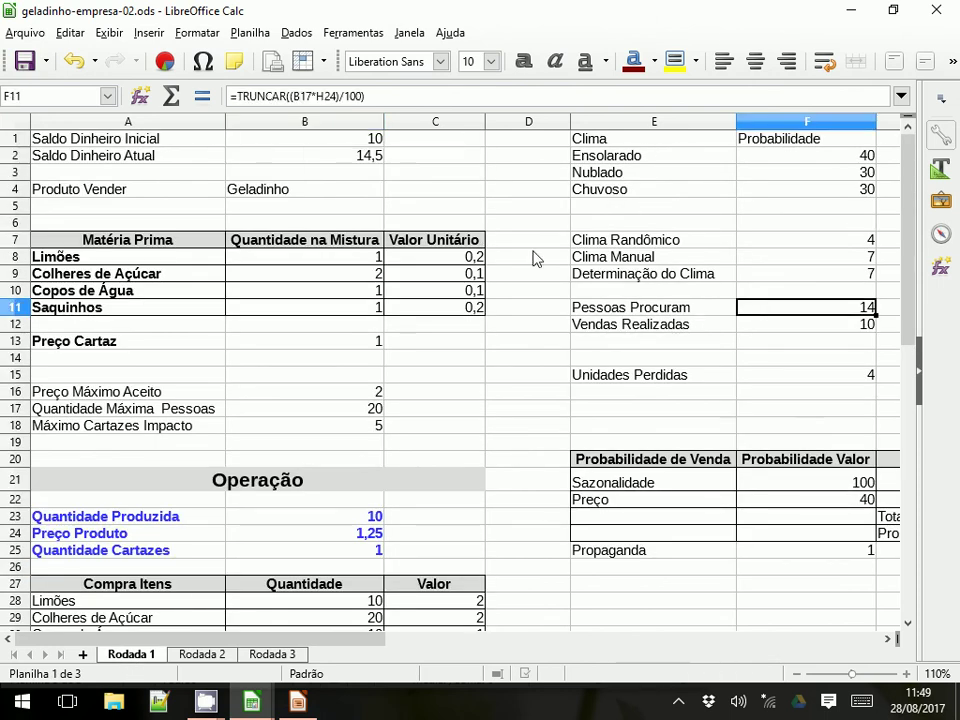
left_click(327, 101)
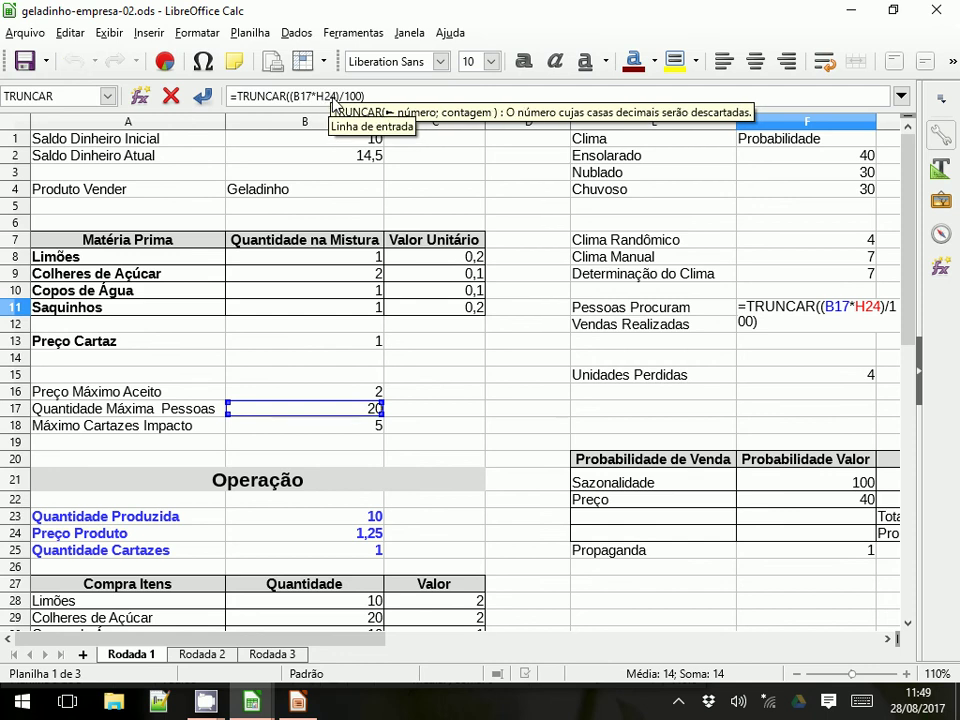
key("BackSpace")
type("5")
key("Return")
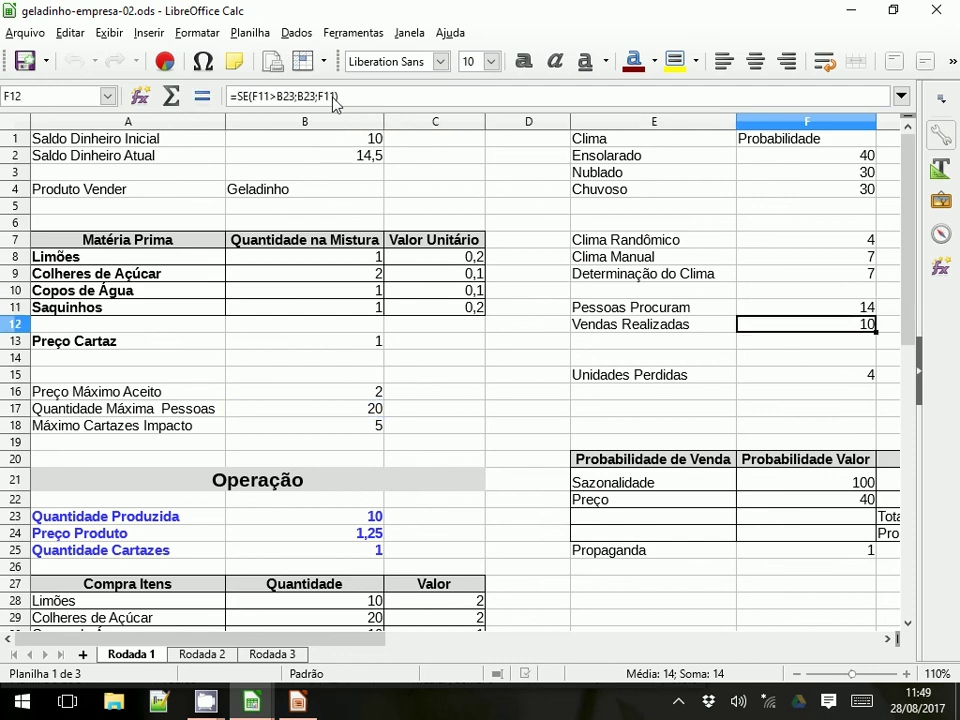
left_click(821, 308)
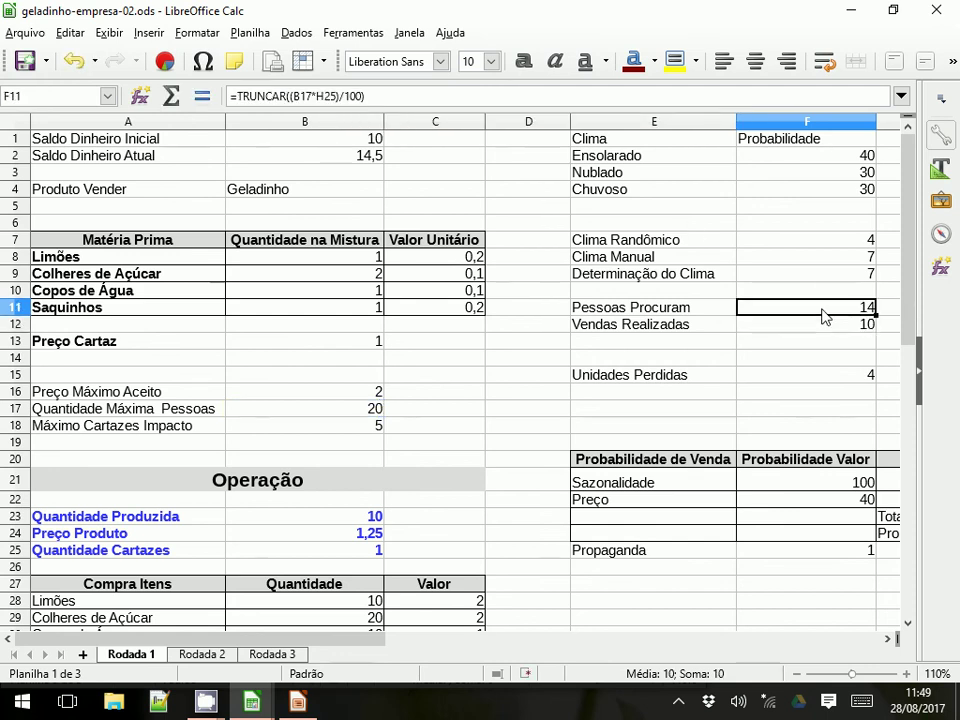
left_click(318, 97)
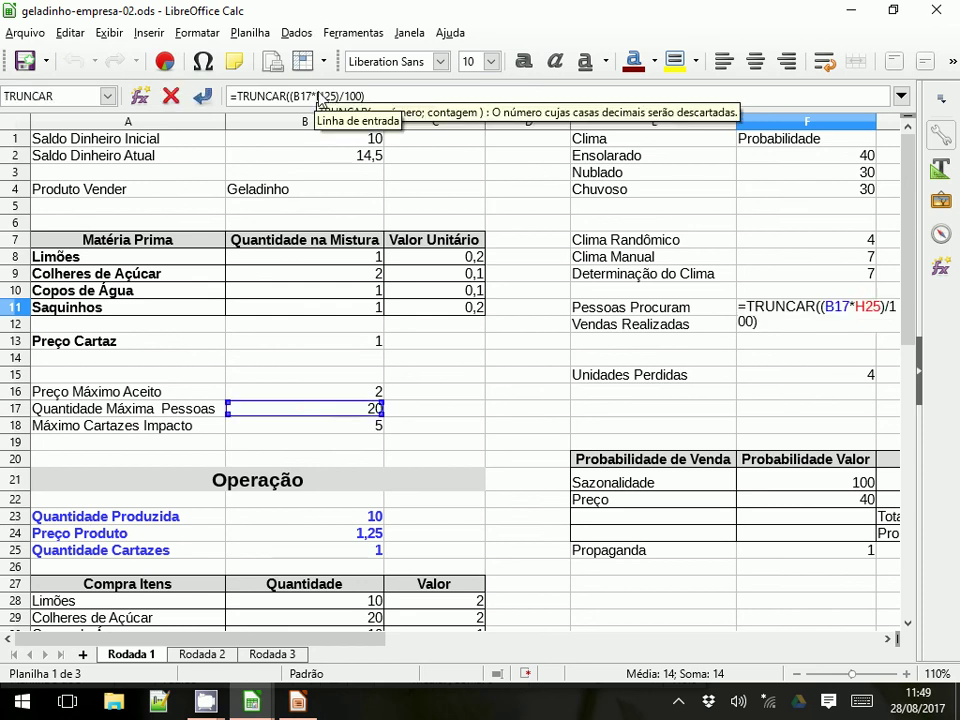
key("Return")
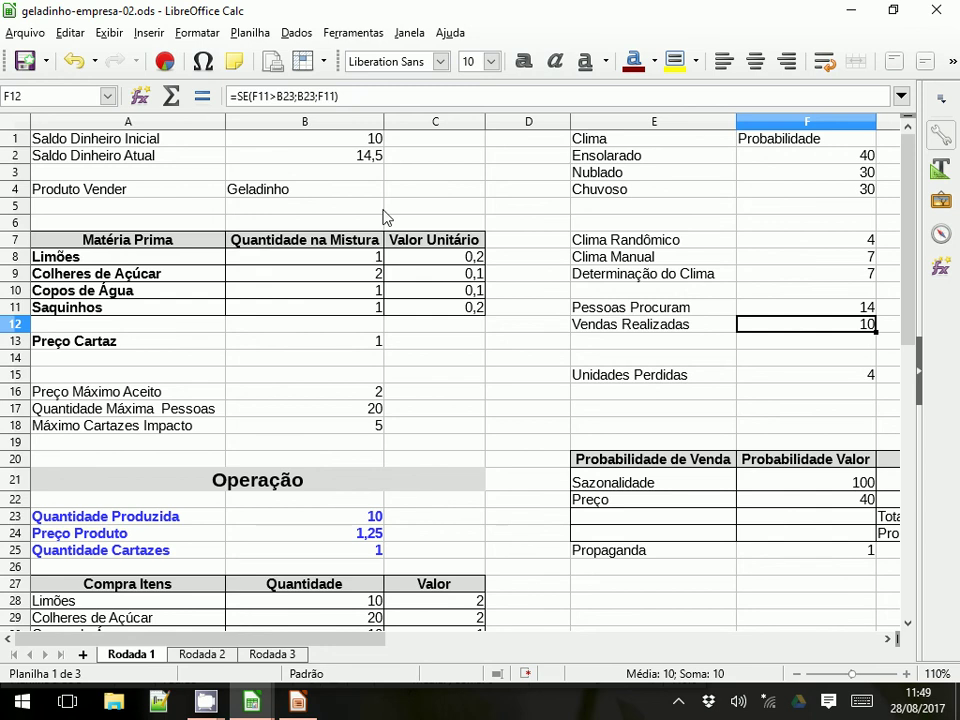
- Correct the Pessoas Procuram formula on Rodada 2 to =TRUNCAR((B17*H25)/100) and check the edited cell
left_click(219, 656)
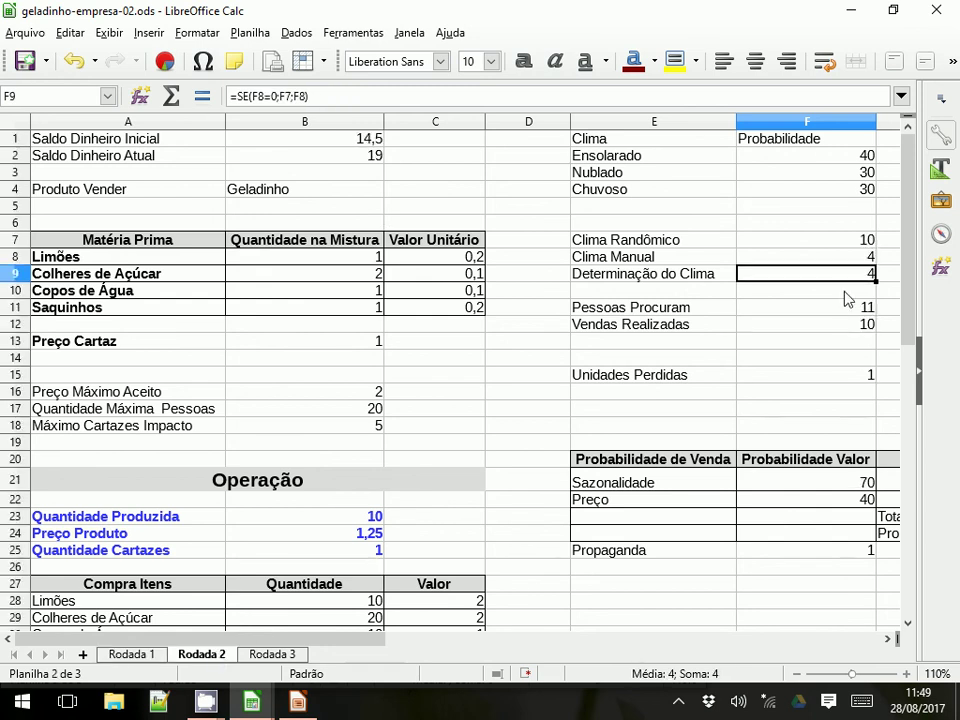
left_click(808, 308)
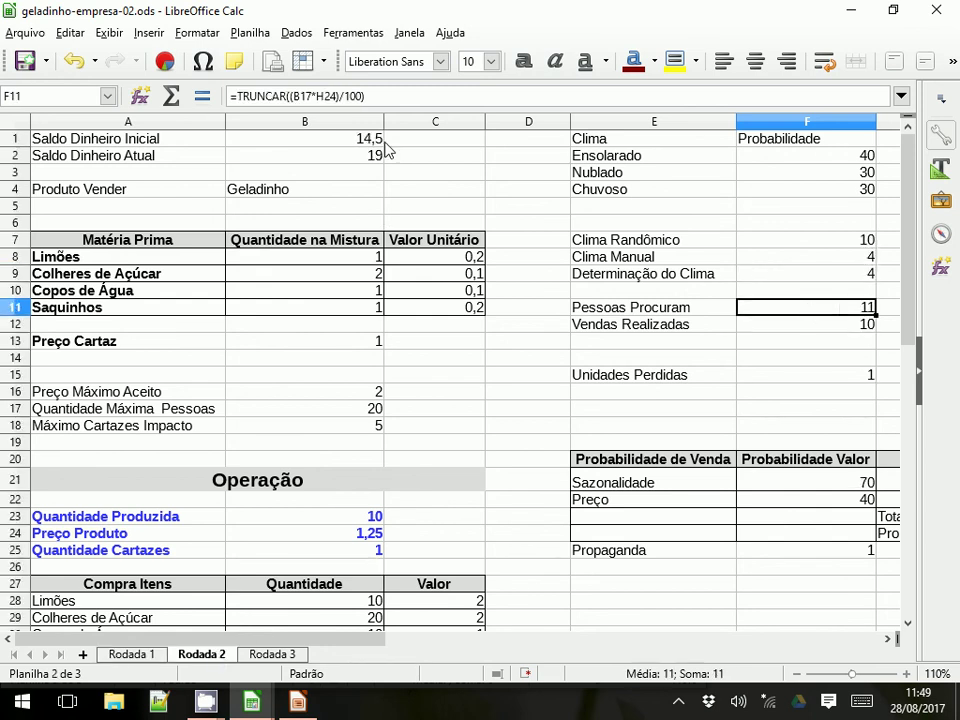
left_click(335, 100)
key("BackSpace")
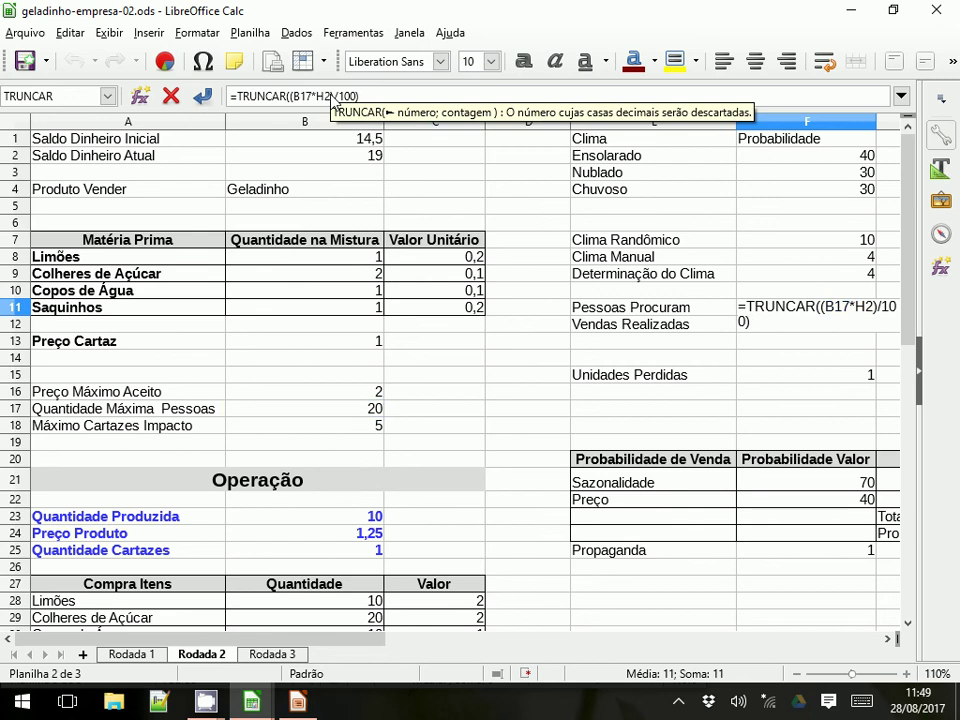
key("Return")
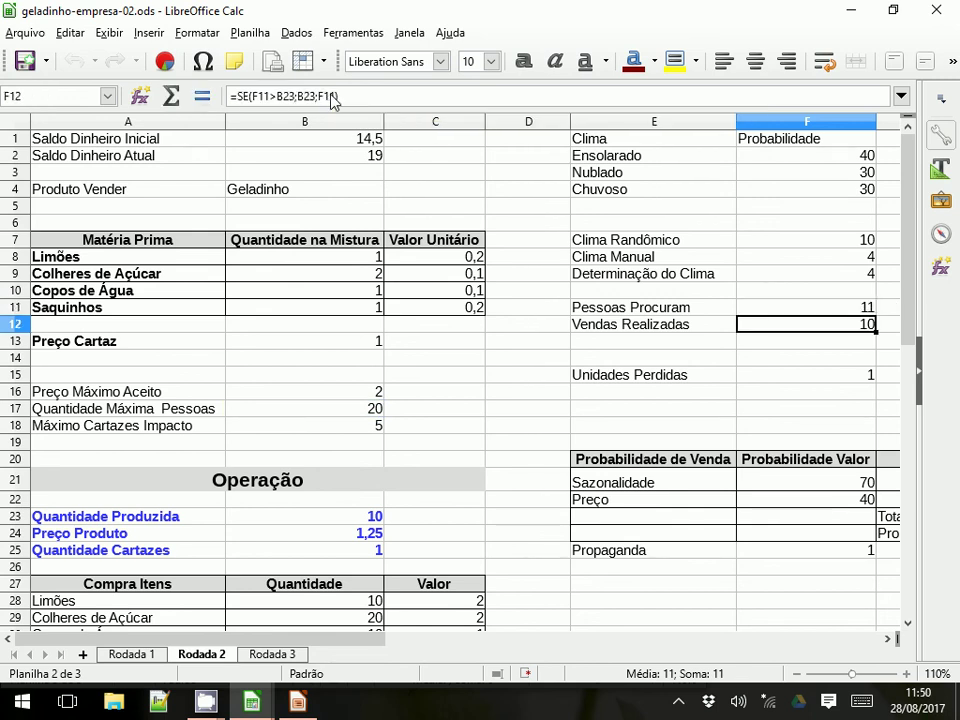
left_click(765, 310)
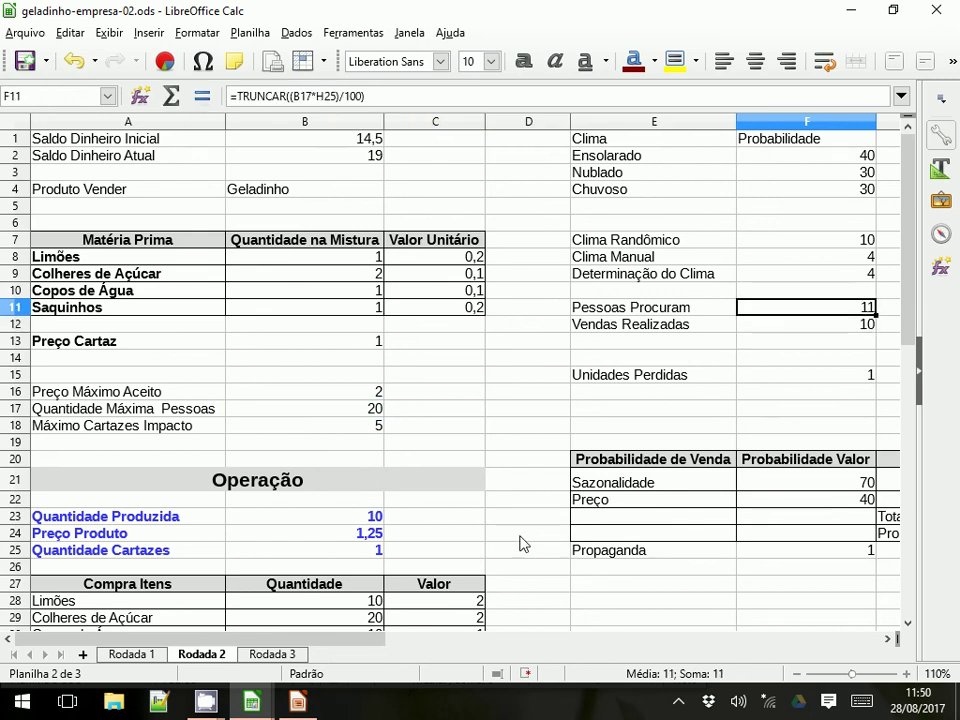
- On Rodada 3, switch the Pessoas Procuram formula from H24 to H25 and review the round's figures
left_click(288, 662)
left_click(806, 313)
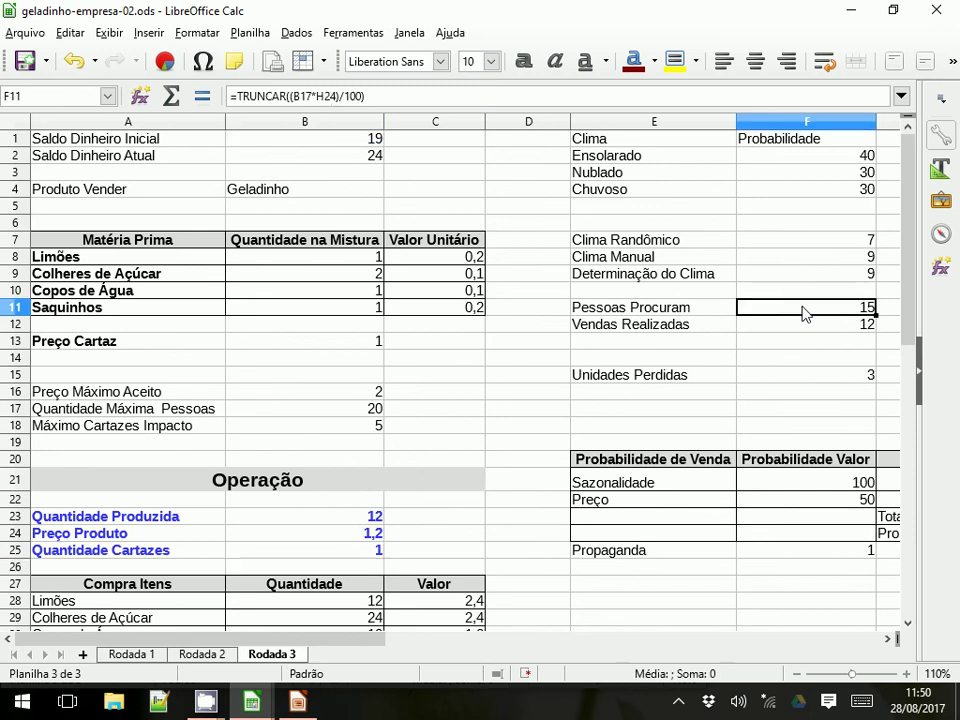
left_click(336, 100)
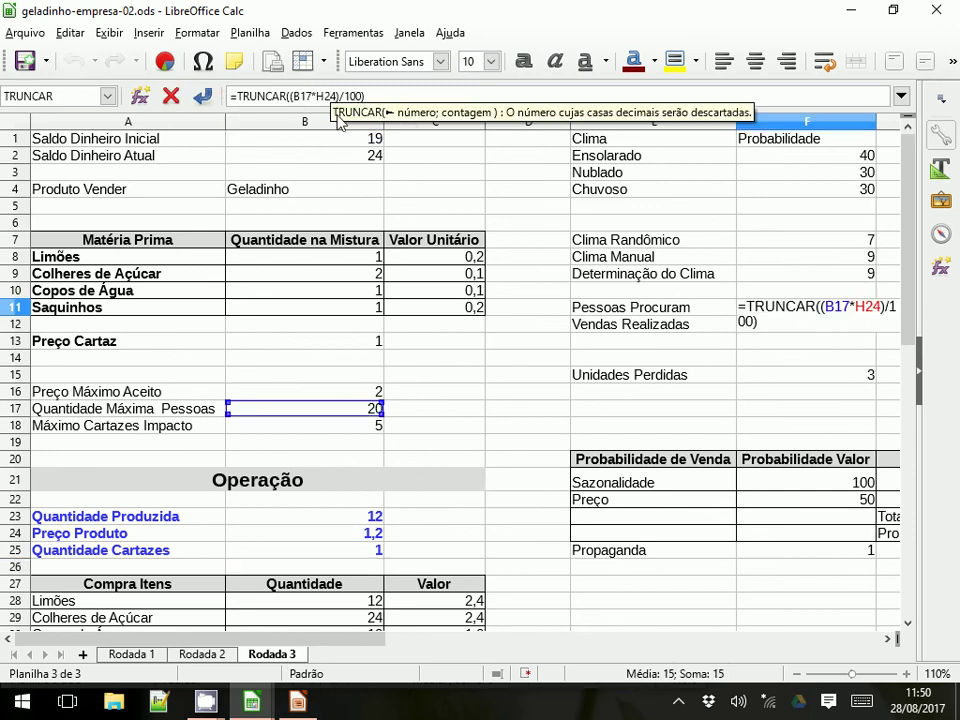
key("BackSpace")
key("Return")
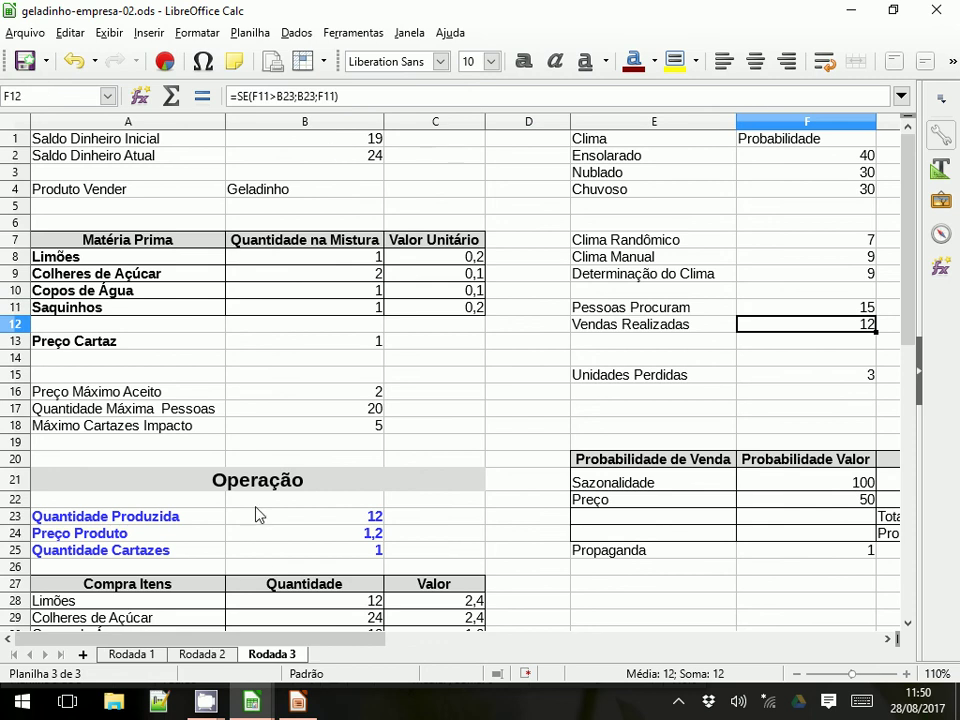
scroll(258, 514, "down", 2)
scroll(258, 514, "up", 2)
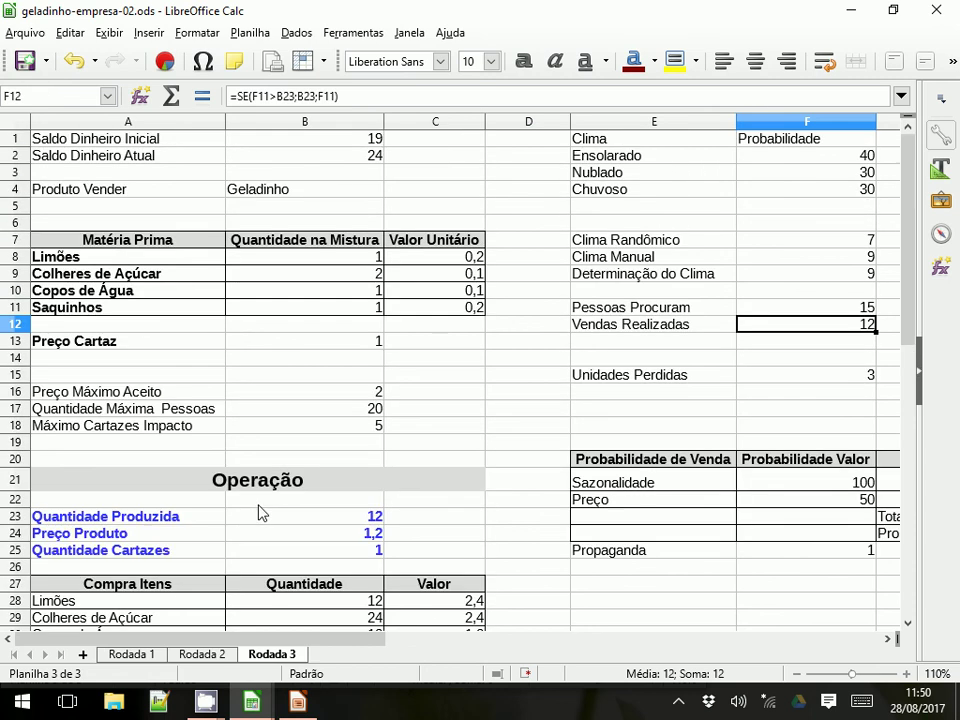
- Check the Saldo Dinheiro Atual formula on Rodada 3, glance through the other rounds, and save geladinho-empresa-02.ods
left_click(311, 156)
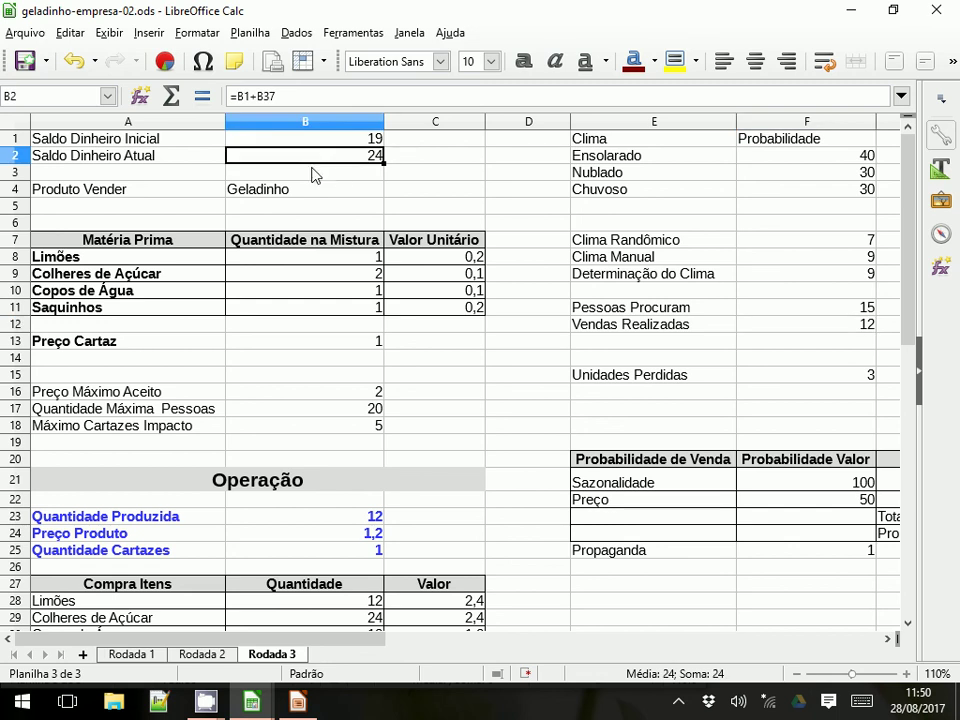
left_click(201, 655)
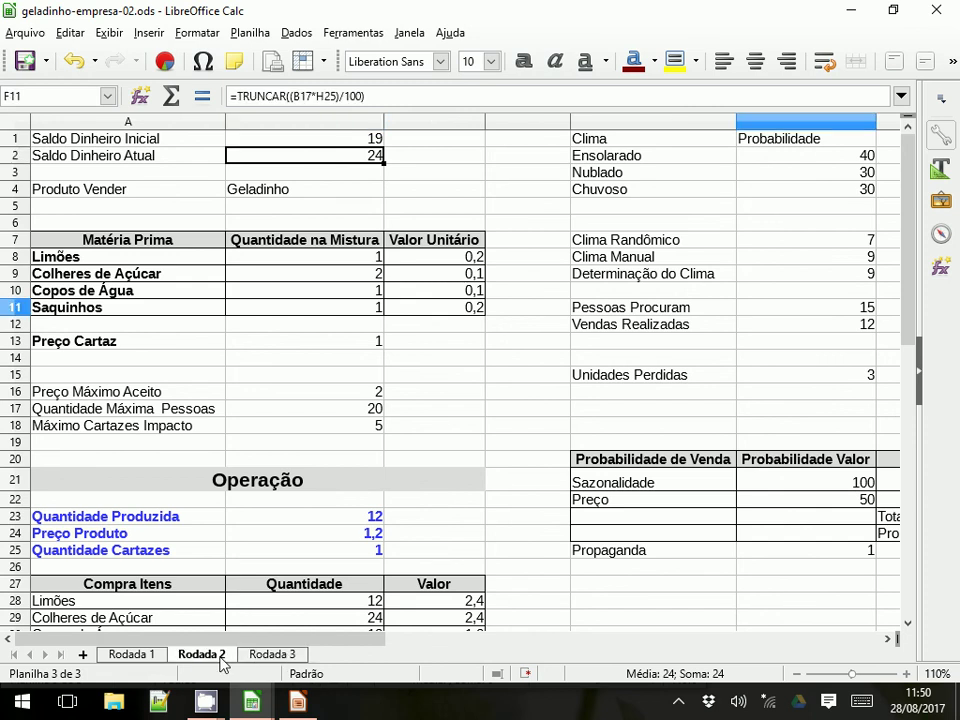
left_click(141, 654)
left_click(255, 654)
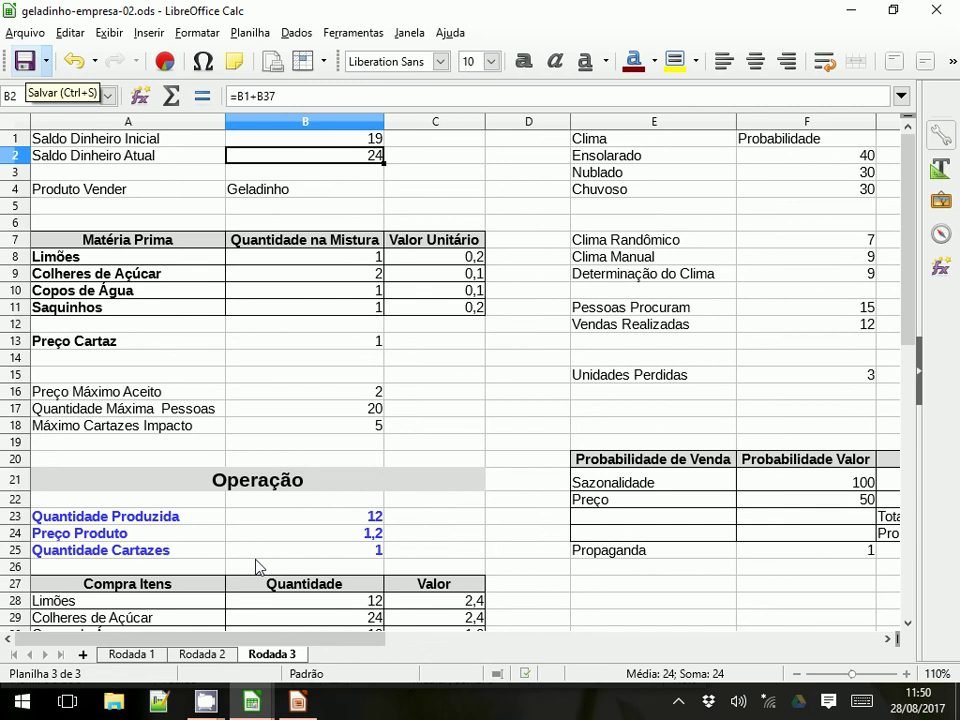
- Verify the Pessoas Procuram formula on Rodada 1, Rodada 2 and Rodada 3 of geladinho-empresa-02.ods
mouse_move(251, 700)
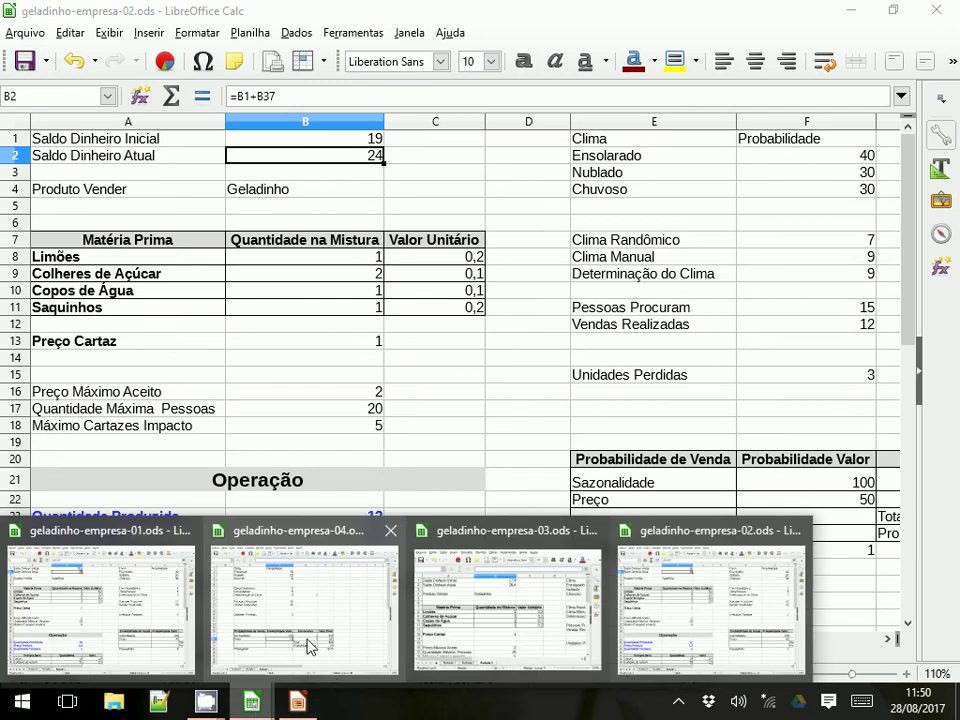
mouse_move(156, 626)
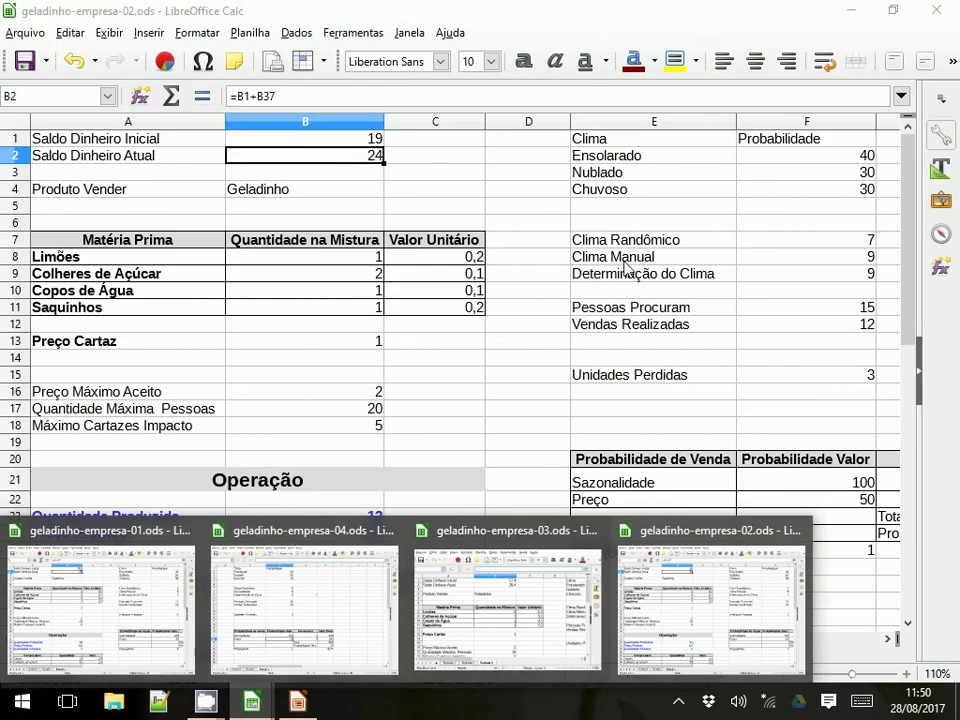
left_click(645, 257)
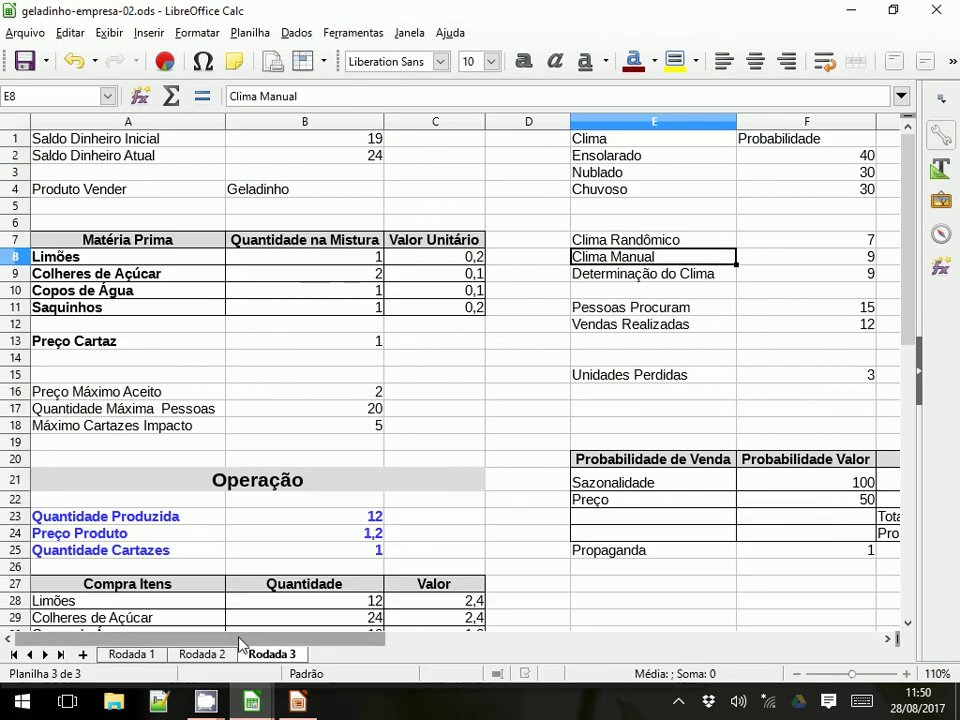
left_click(150, 655)
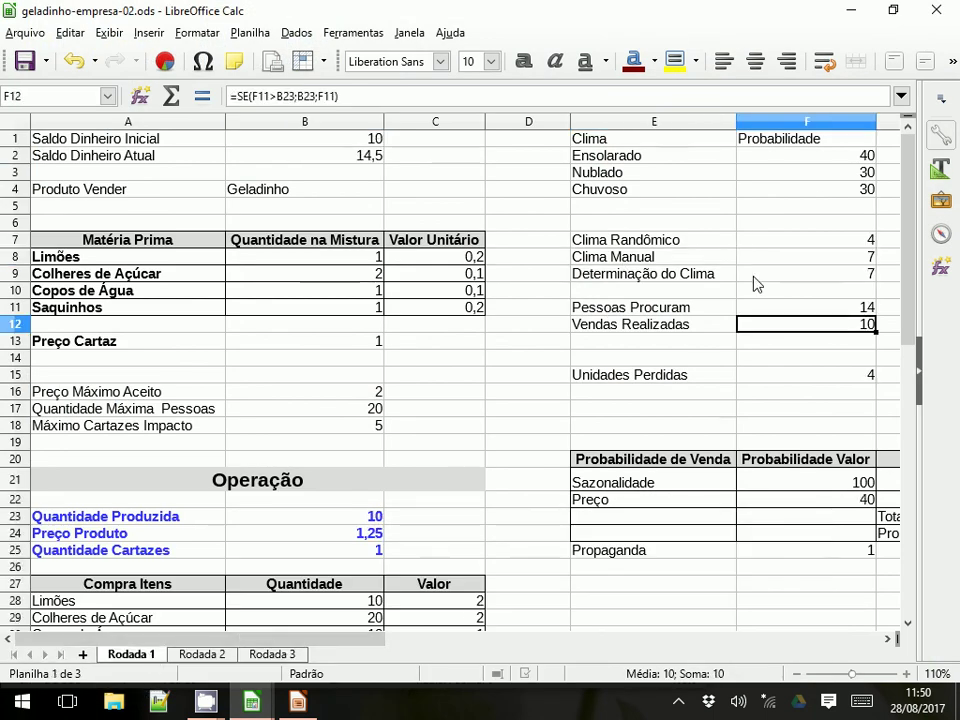
left_click(731, 308)
left_click(744, 309)
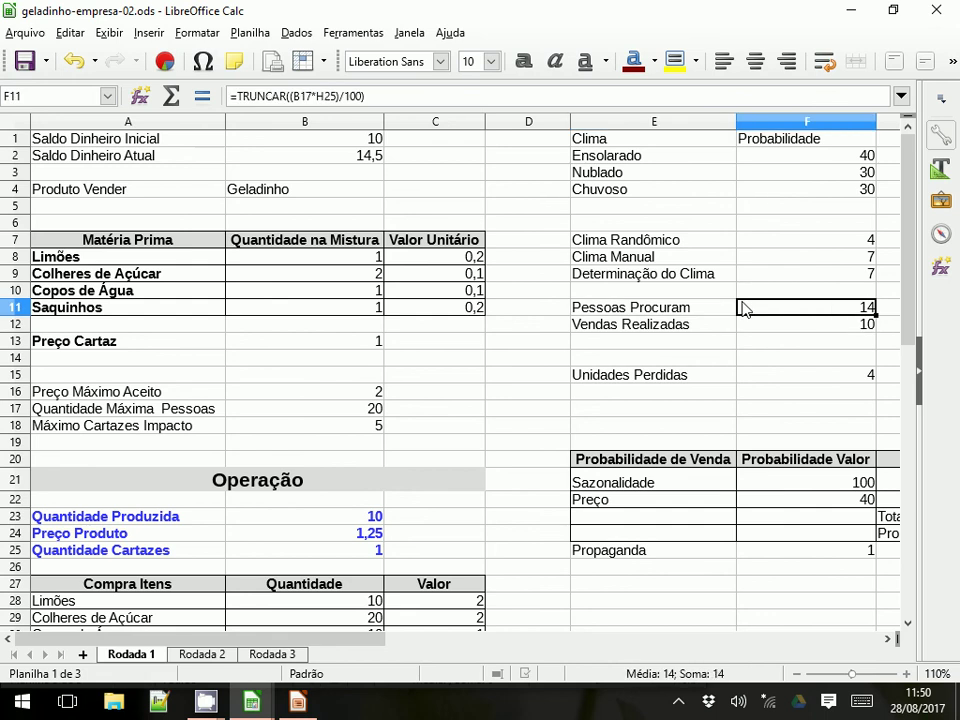
left_click(200, 656)
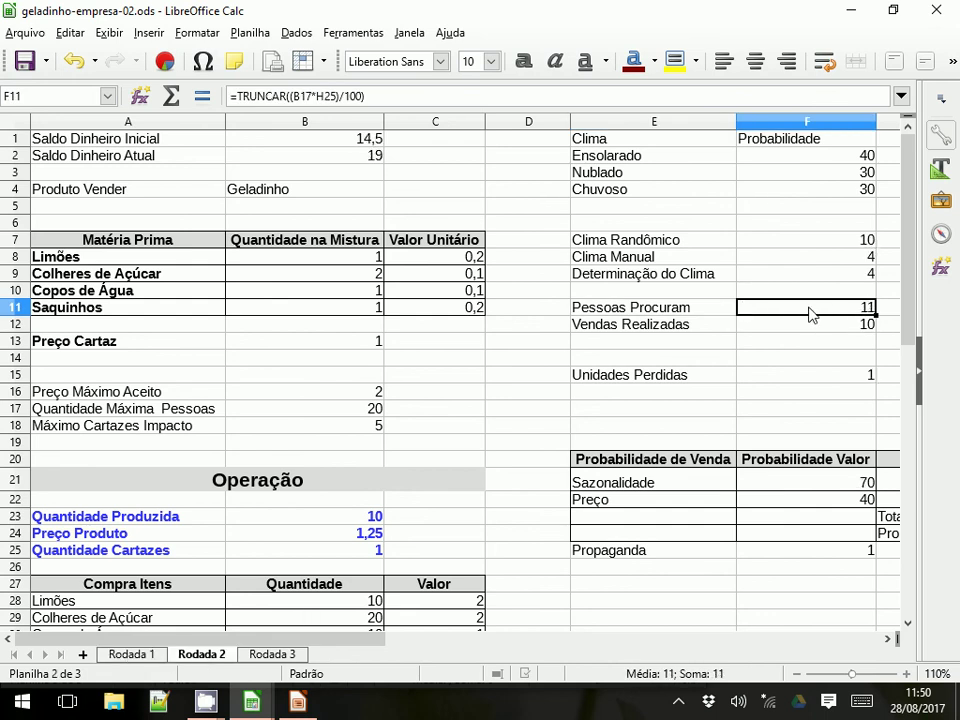
left_click(280, 655)
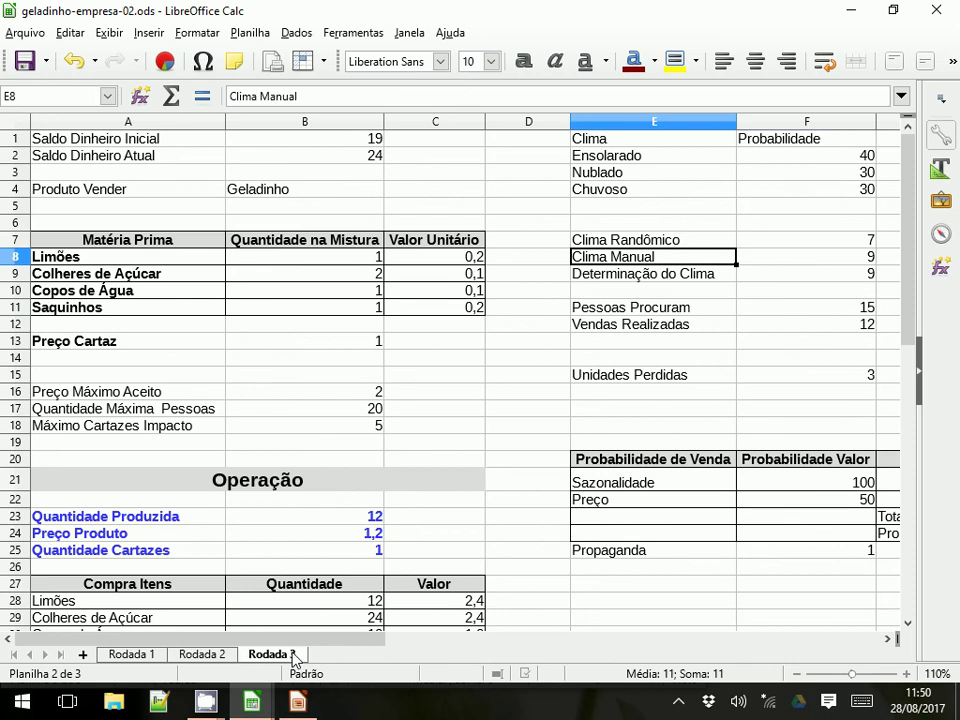
left_click(809, 313)
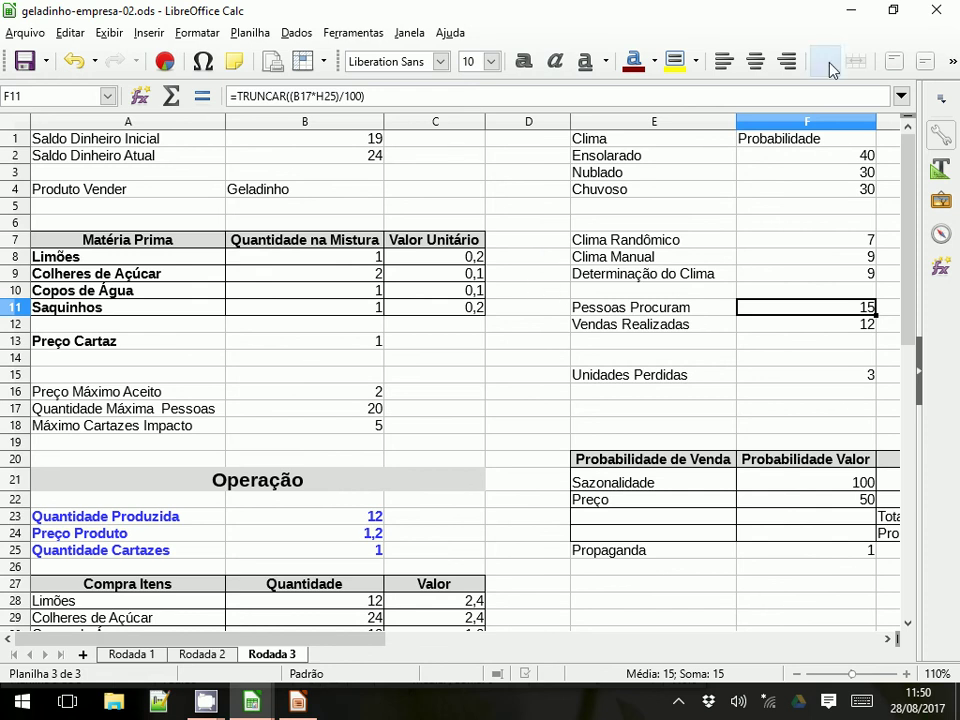
- Minimize geladinho-empresa-02.ods, bring up geladinho-empresa-03.ods, and maximize its window
left_click(872, 13)
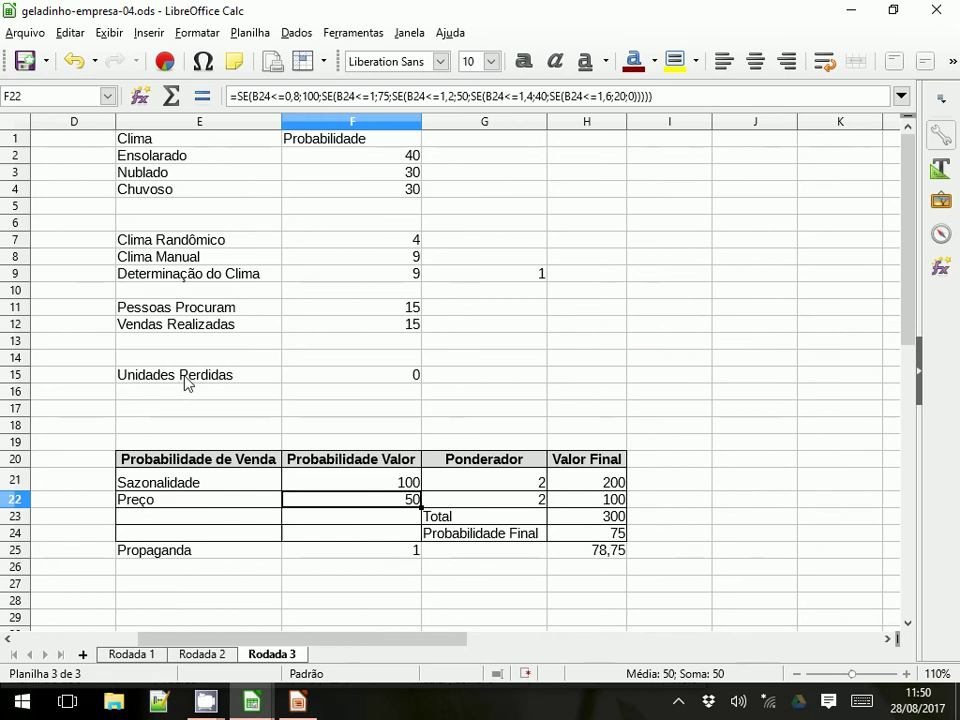
left_click_drag(300, 641, 135, 680)
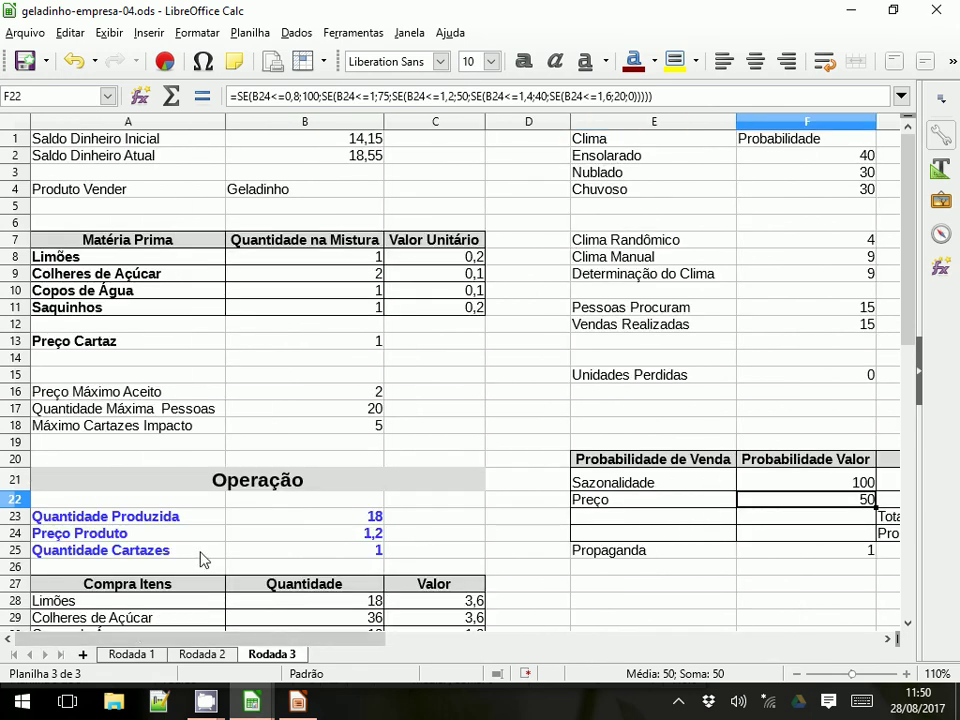
mouse_move(252, 705)
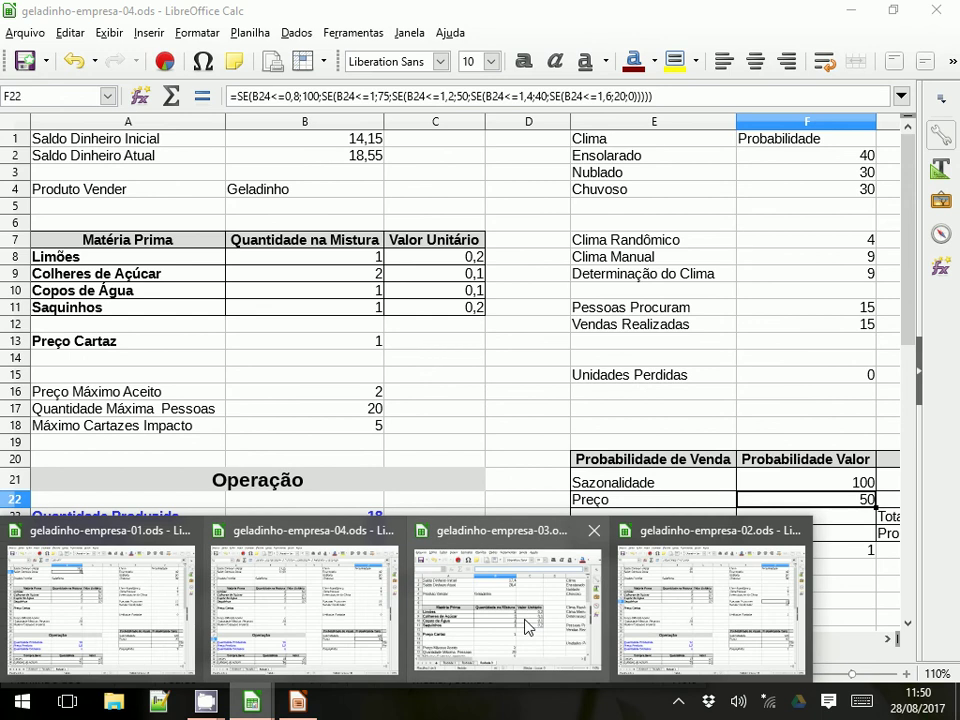
mouse_move(530, 625)
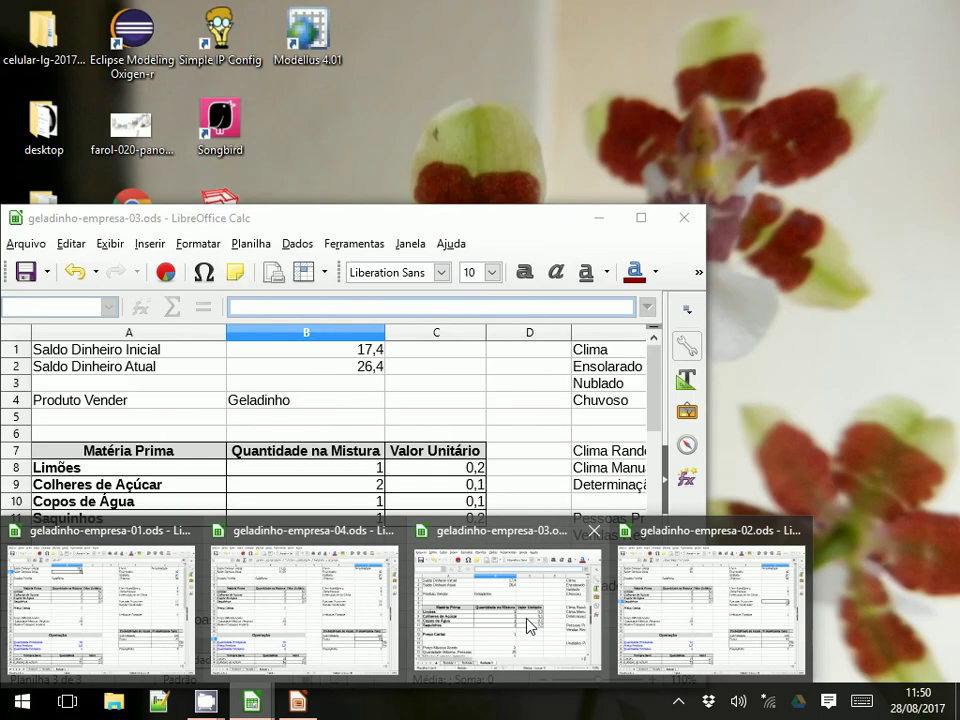
left_click(530, 625)
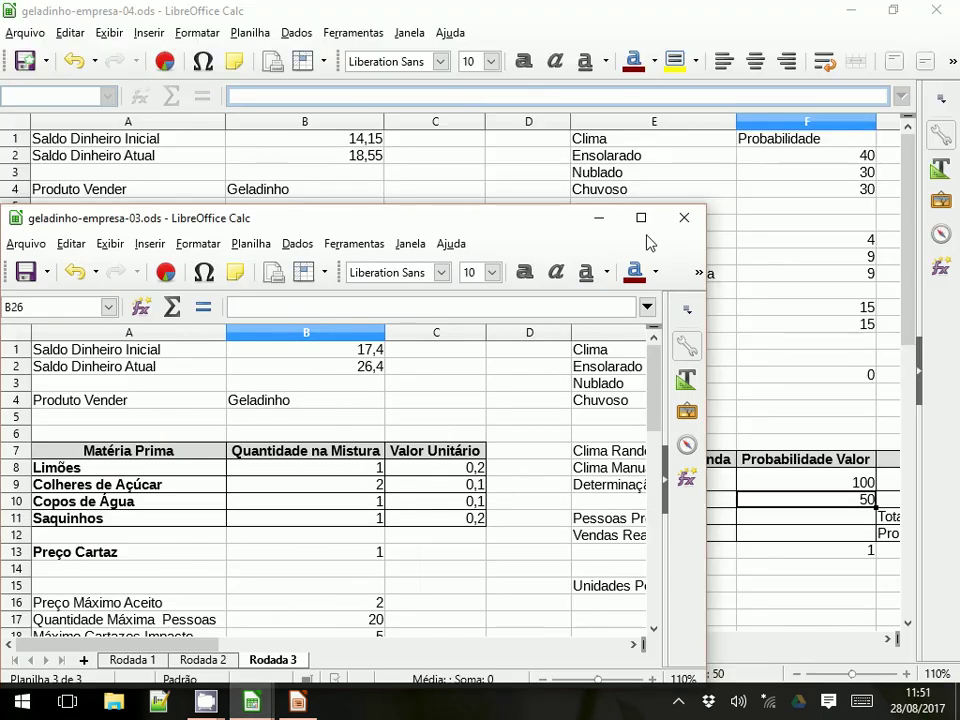
left_click(641, 217)
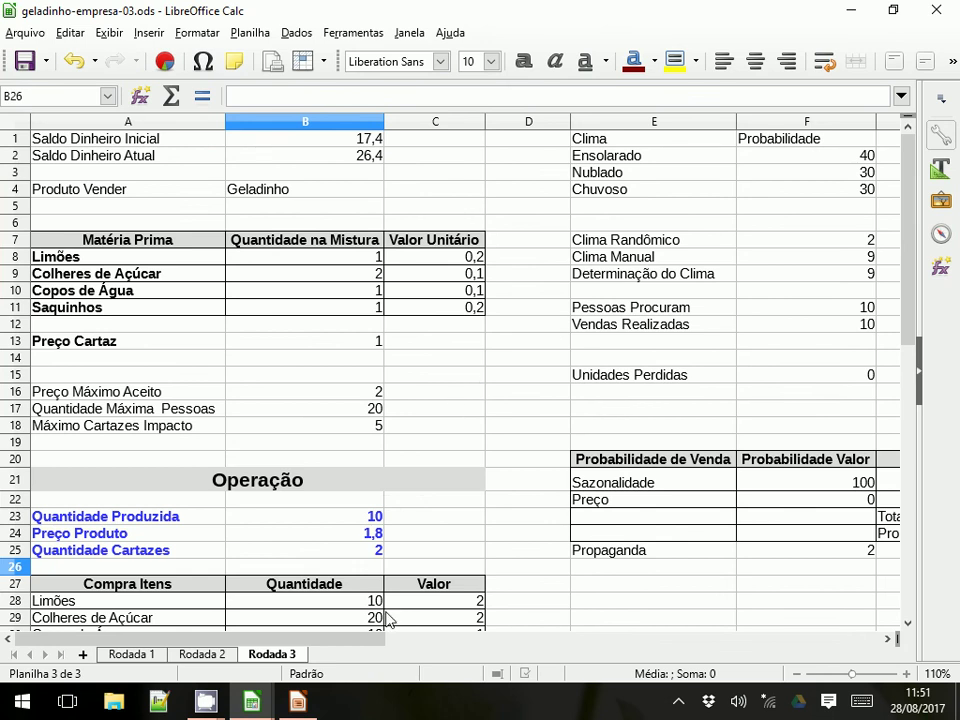
- On Rodada 1 of geladinho-empresa-03.ods, change the Pessoas Procuram formula to reference H25 instead of H24
left_click_drag(364, 637, 445, 660)
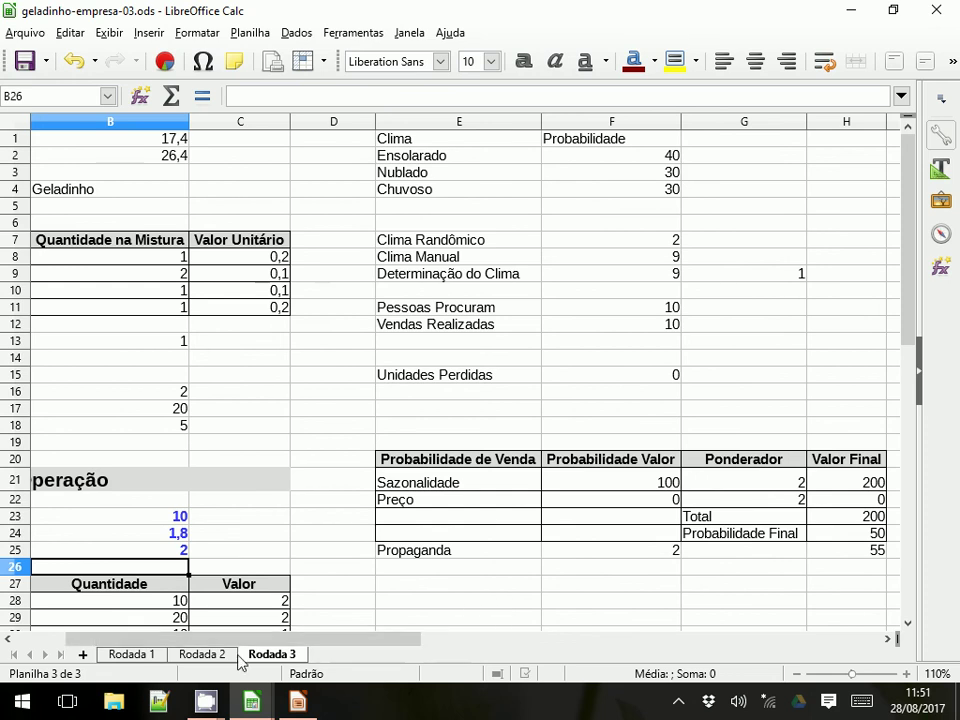
left_click(130, 655)
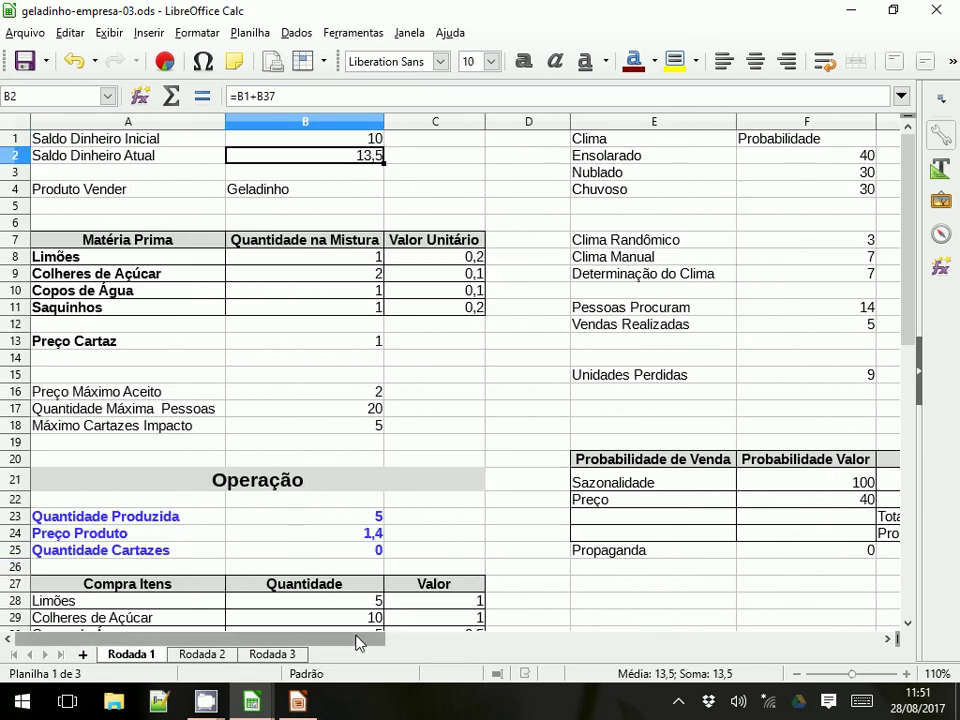
left_click_drag(356, 639, 482, 656)
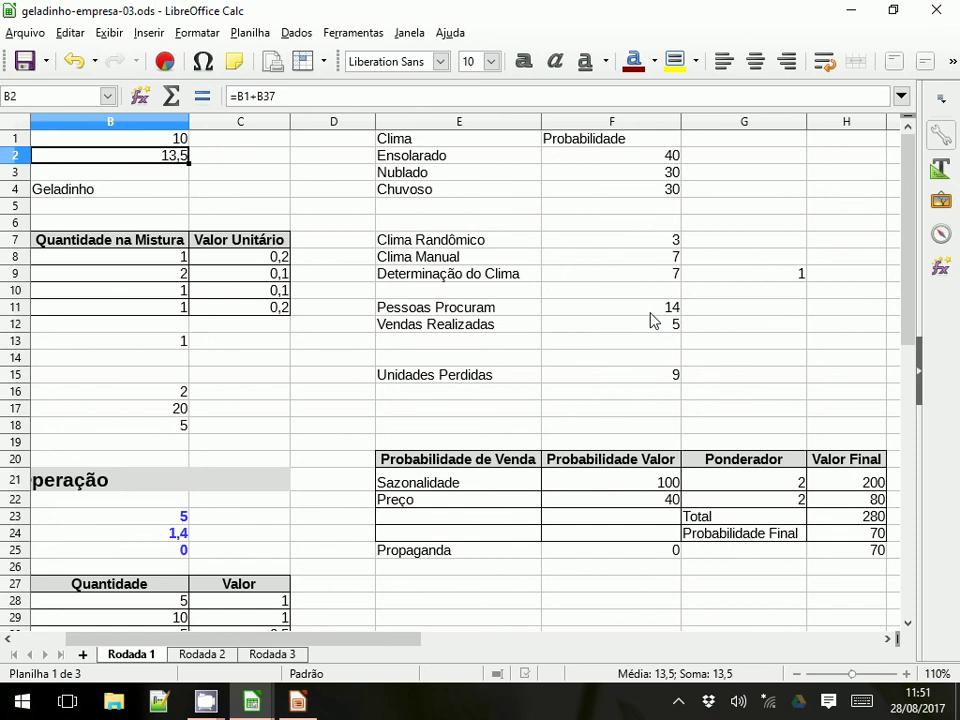
left_click(604, 316)
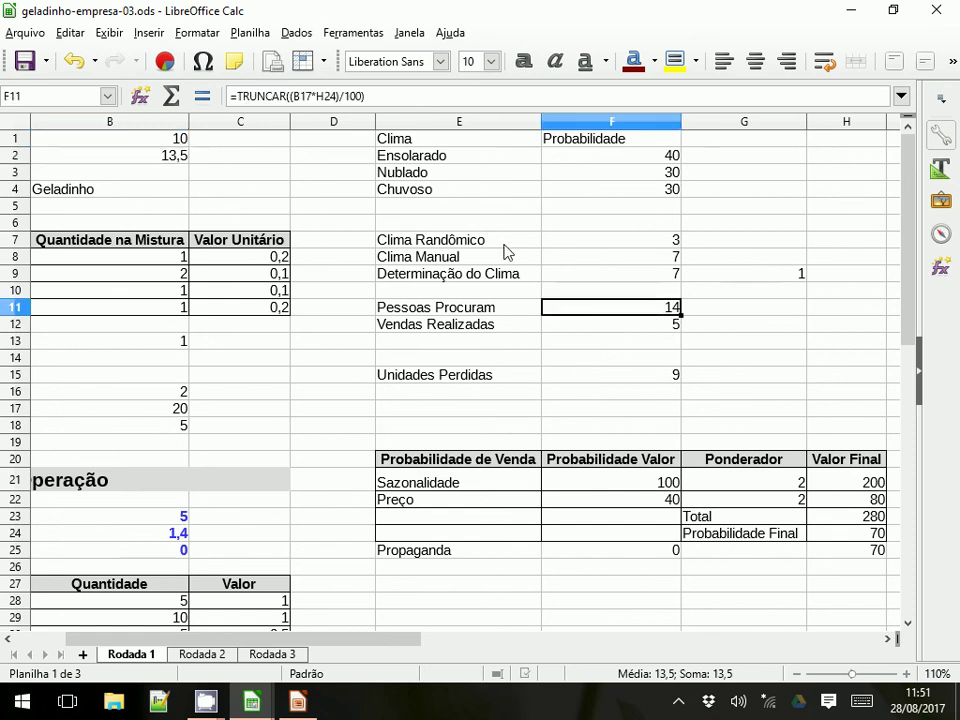
double_click(336, 97)
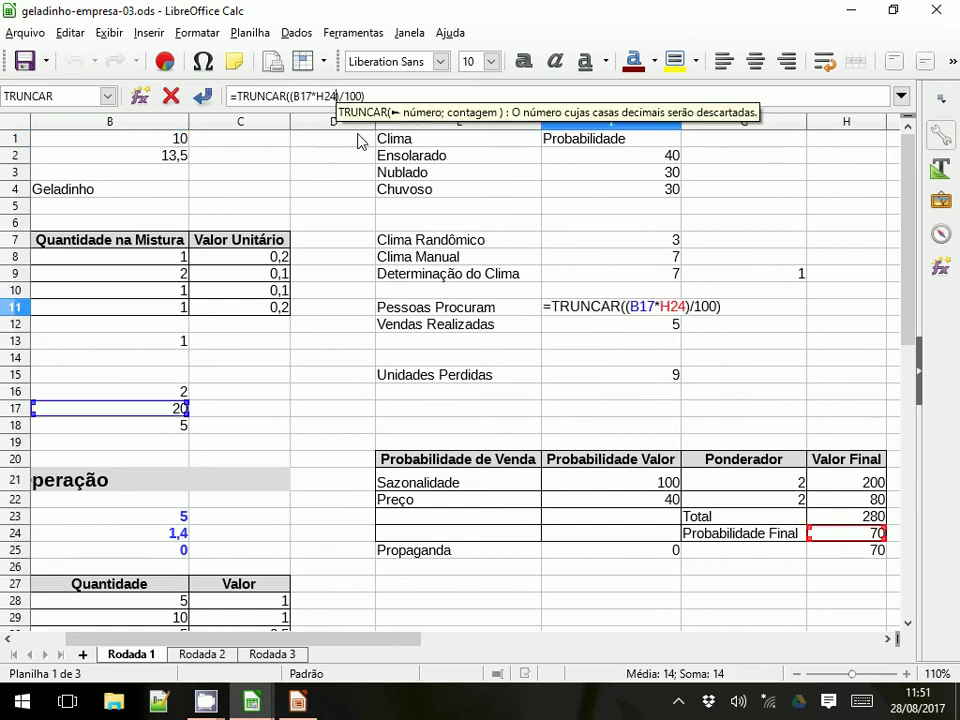
type("2")
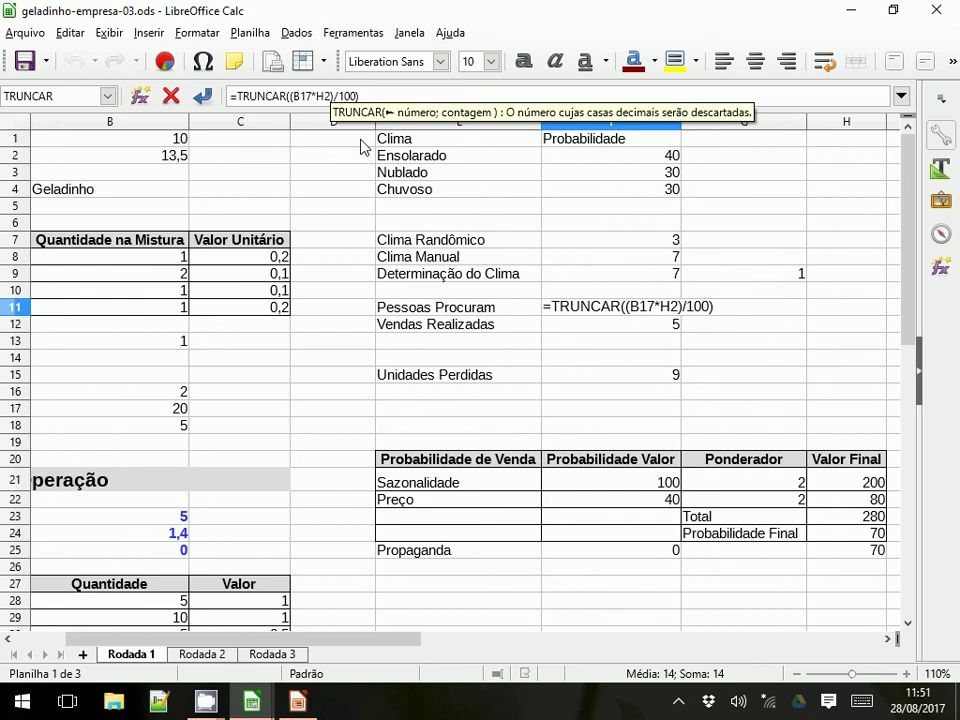
key("Return")
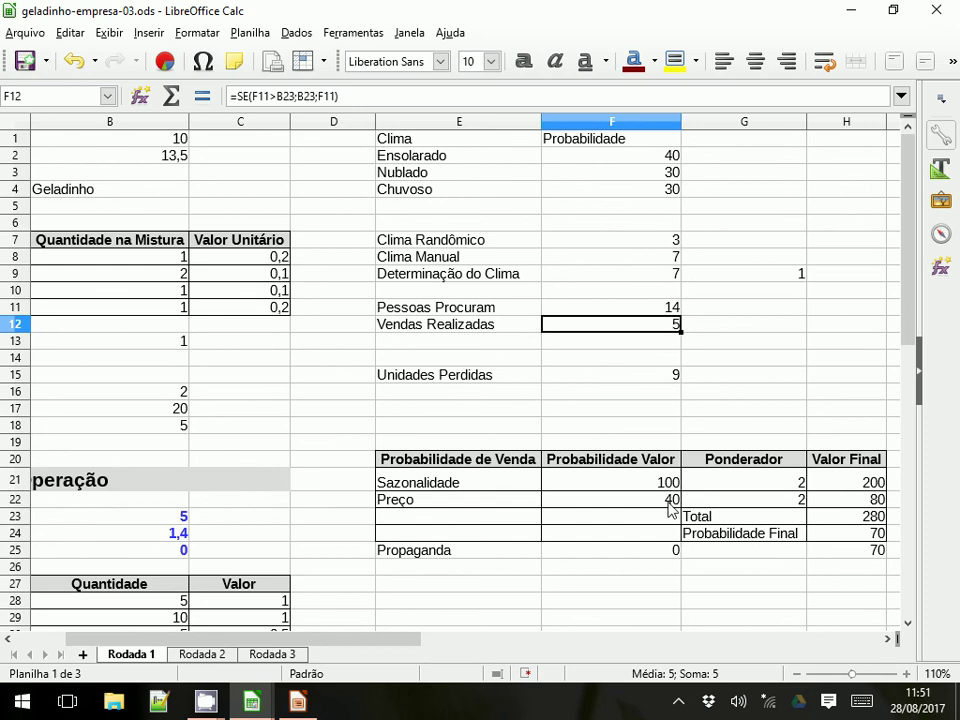
- On Rodada 2, point the Pessoas Procuram formula to H25 and inspect the price probability in the Probabilidade de Venda table
left_click(203, 654)
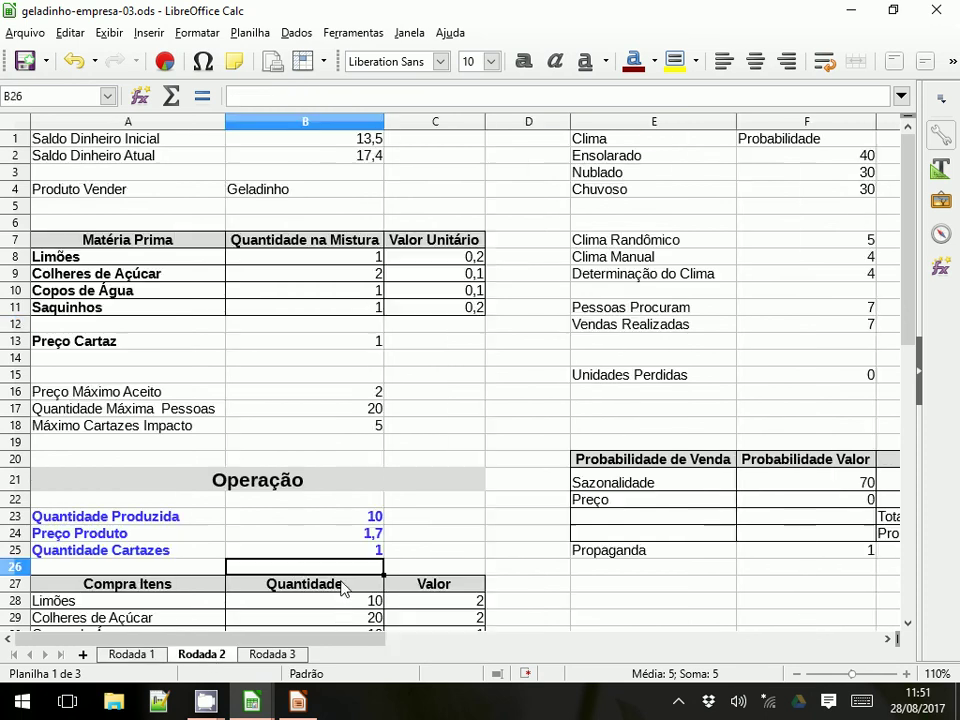
left_click(789, 315)
left_click(333, 100)
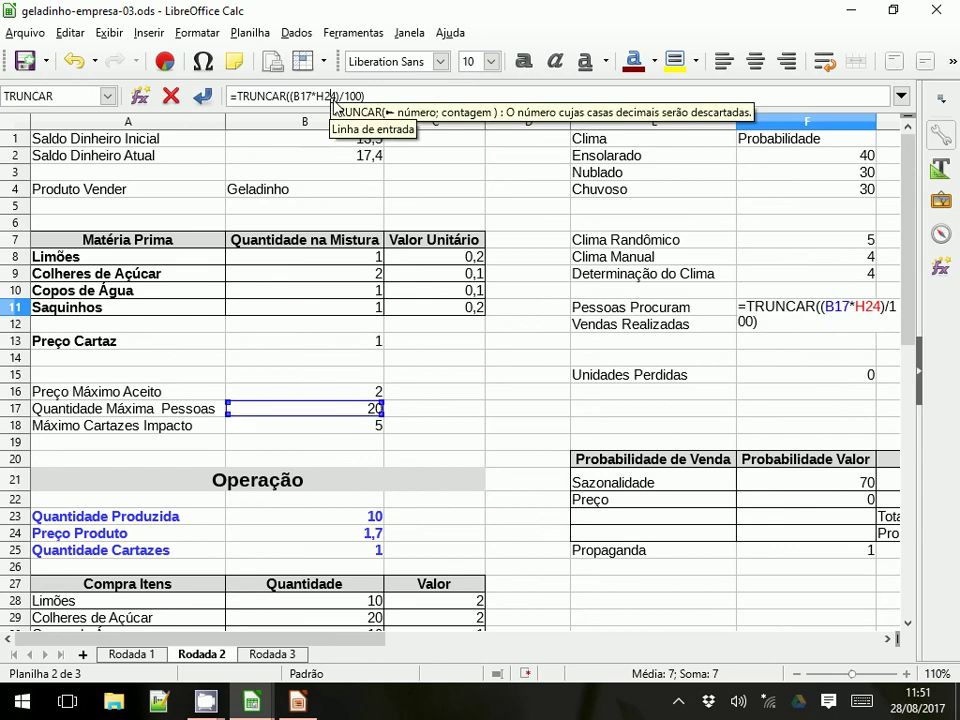
key("Return")
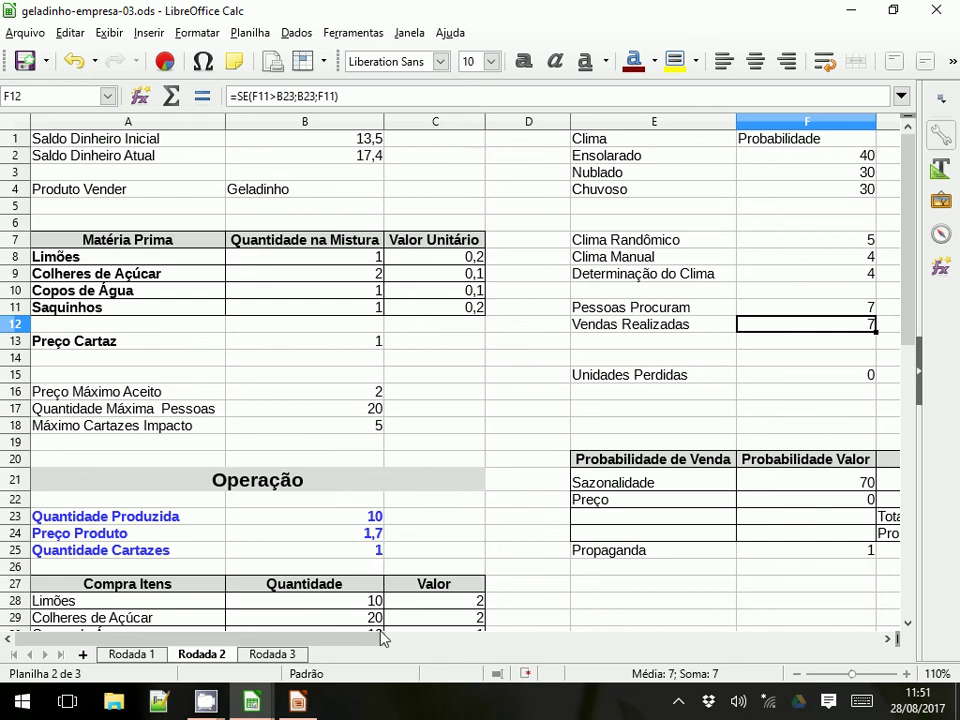
left_click_drag(381, 636, 430, 650)
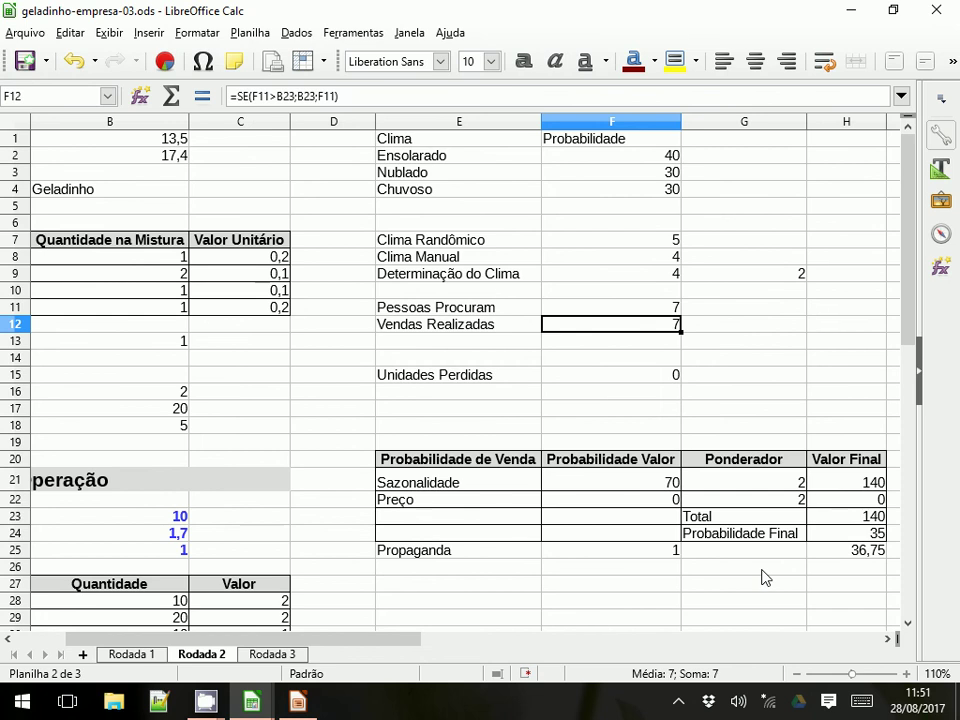
left_click(678, 501)
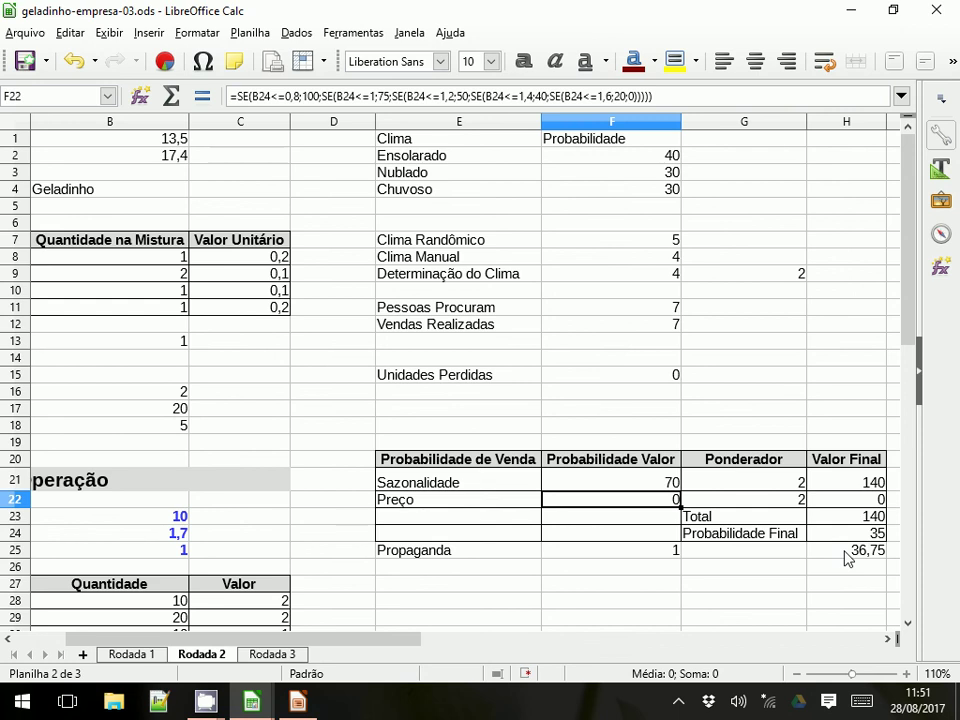
- Correct the Pessoas Procuram formula on Rodada 3 to =TRUNCAR((B17*H25)/100)
left_click(266, 657)
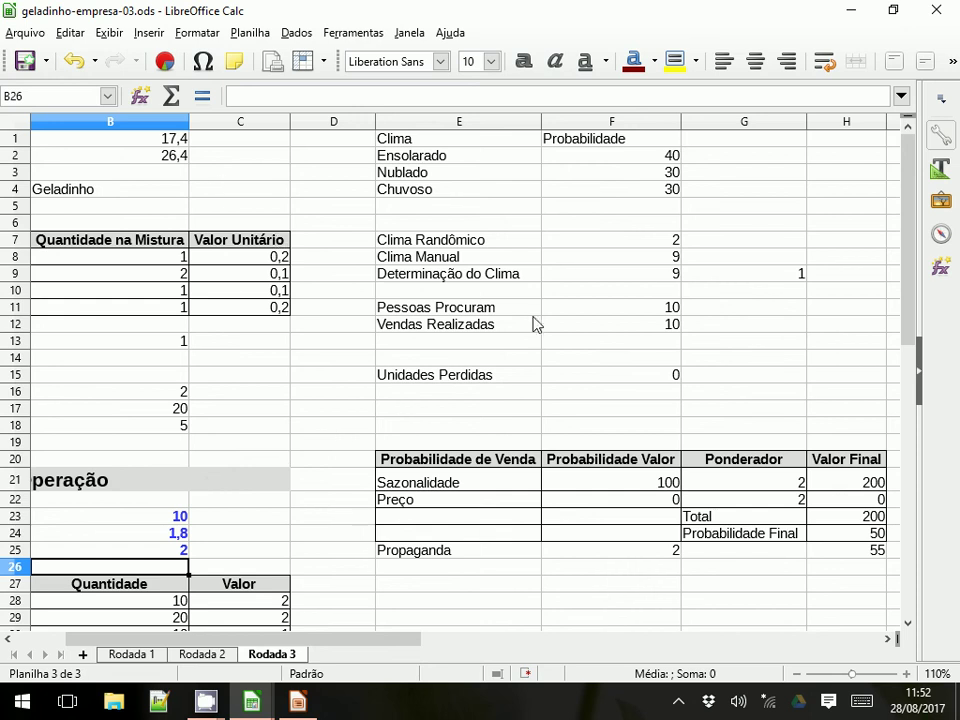
left_click(634, 328)
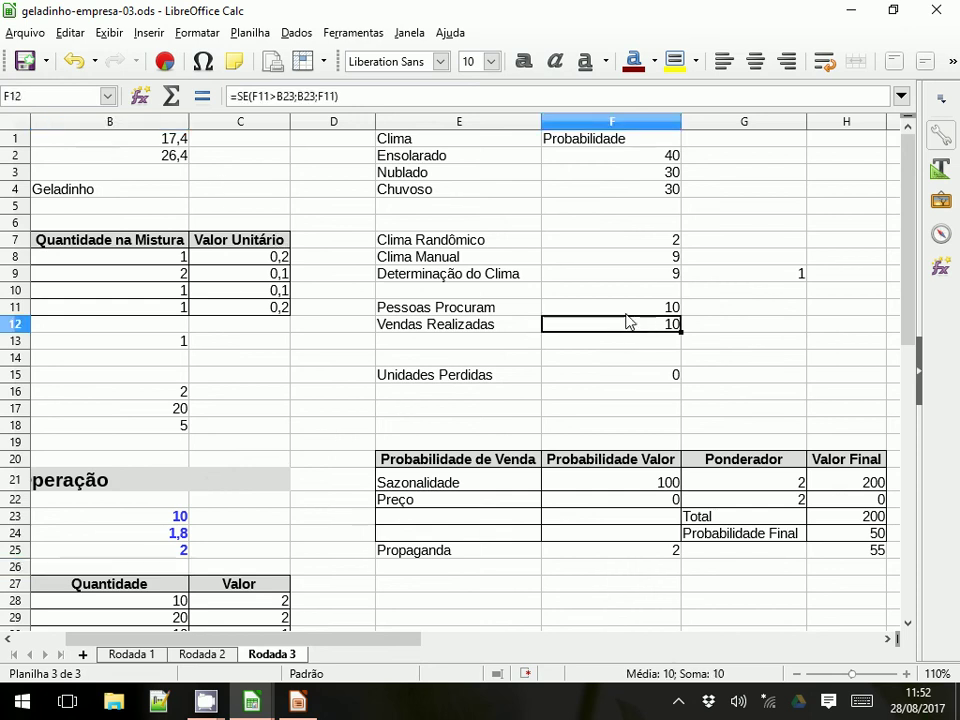
left_click(628, 310)
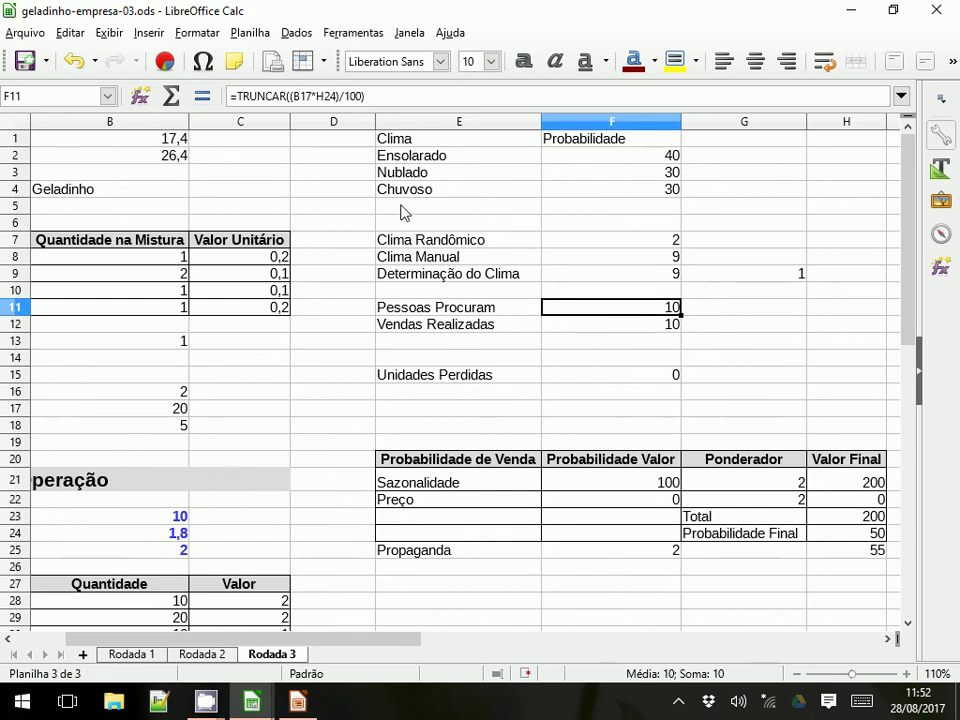
left_click(332, 100)
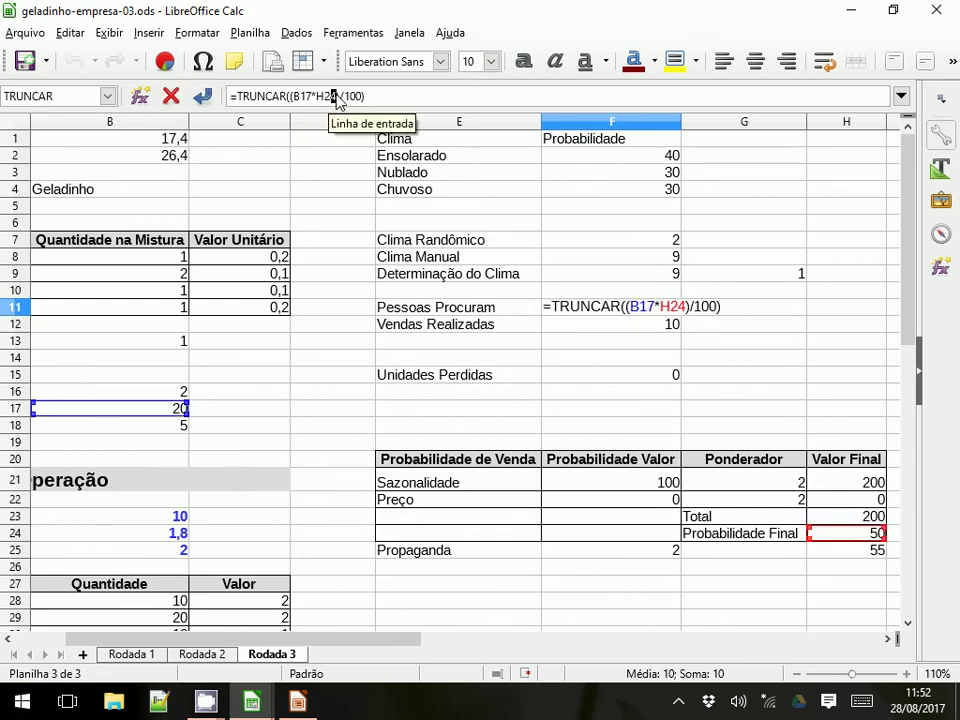
left_click_drag(331, 98, 337, 98)
type("5")
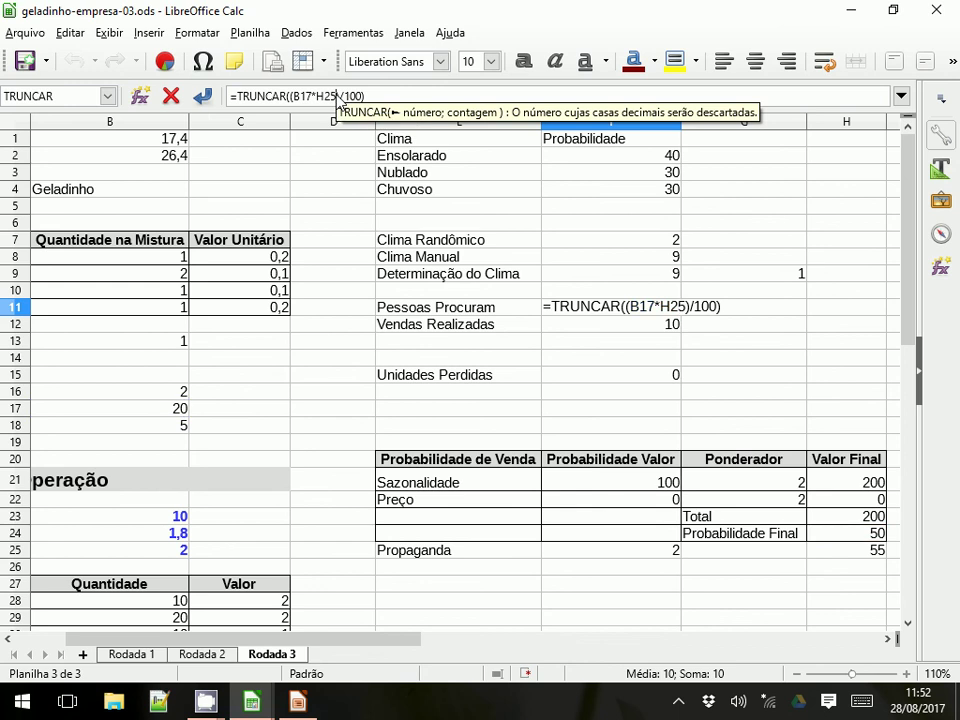
key("Return")
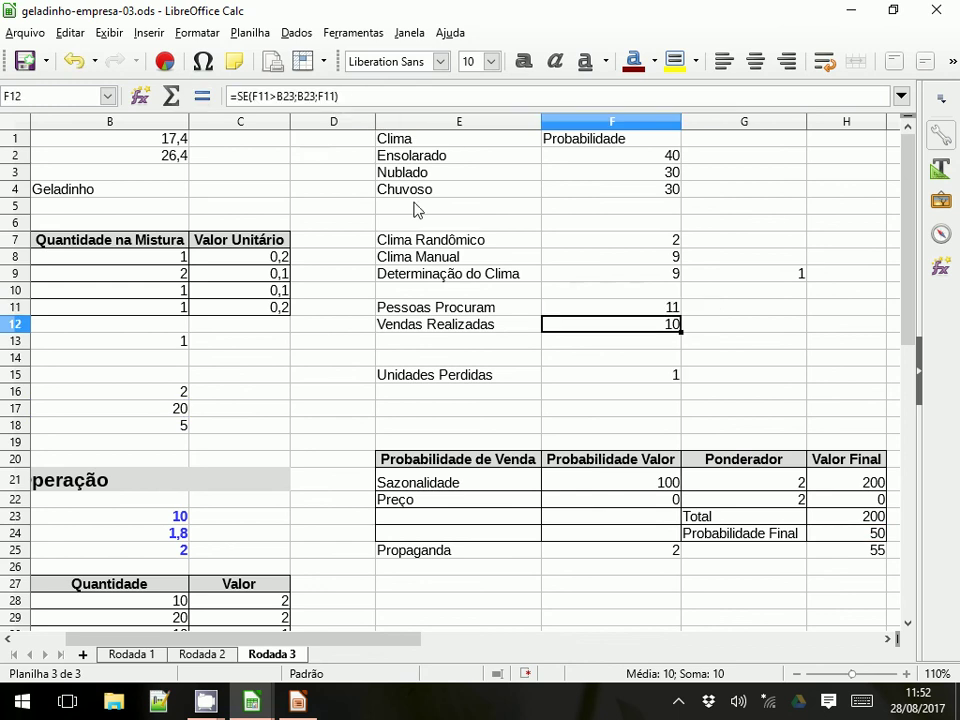
- On Rodada 3 of geladinho-empresa-03.ods, examine the Pessoas Procuram, Saldo Dinheiro Atual and Vendas Realizadas cells
left_click(604, 312)
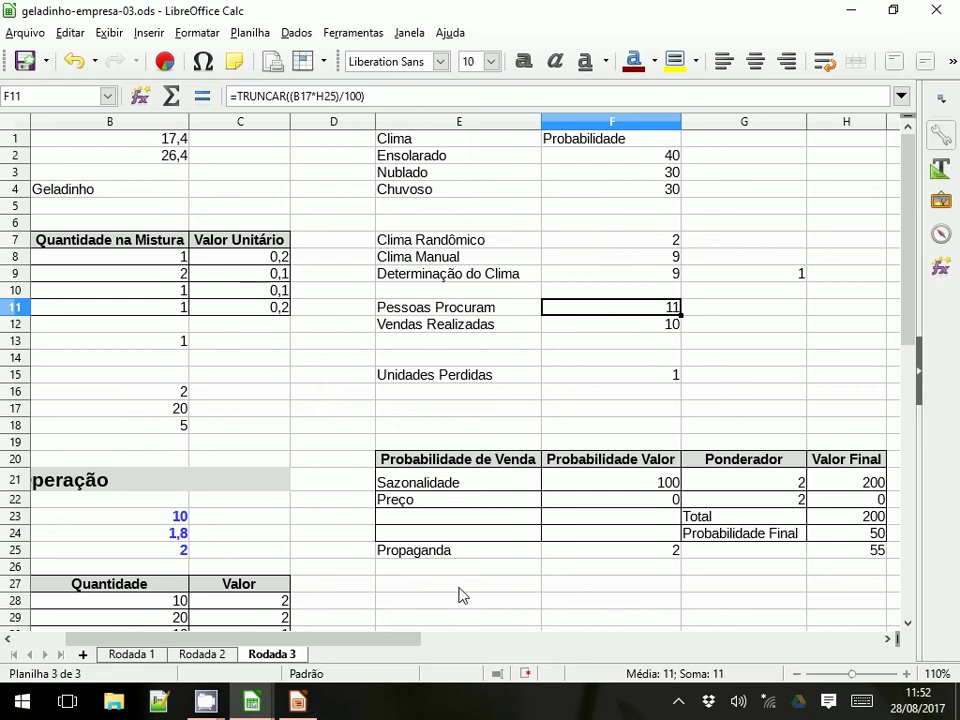
left_click_drag(364, 640, 330, 640)
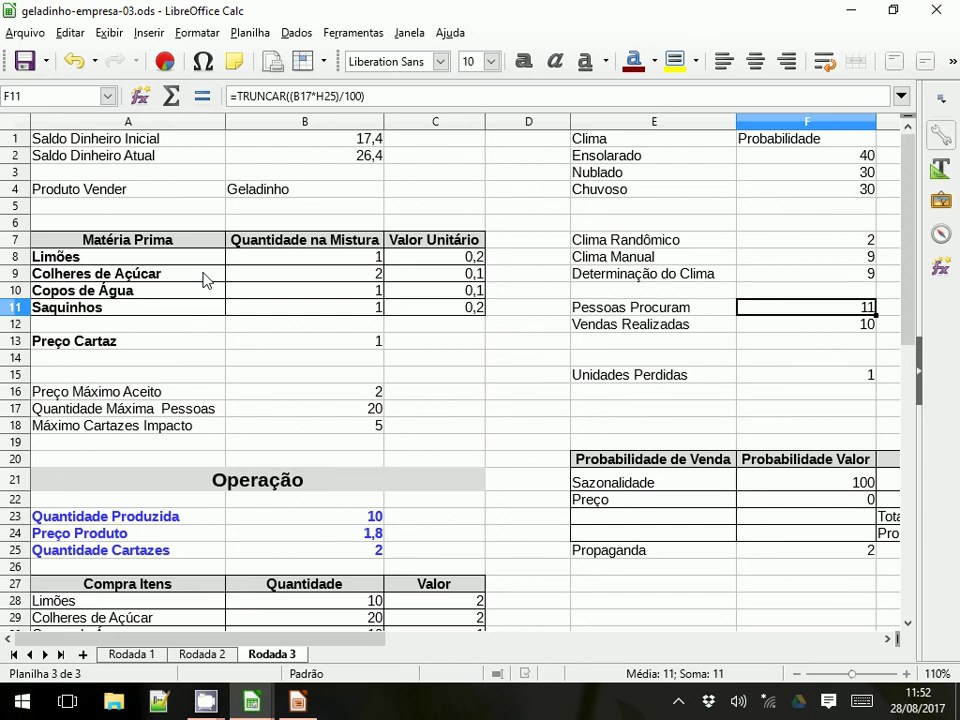
left_click(350, 158)
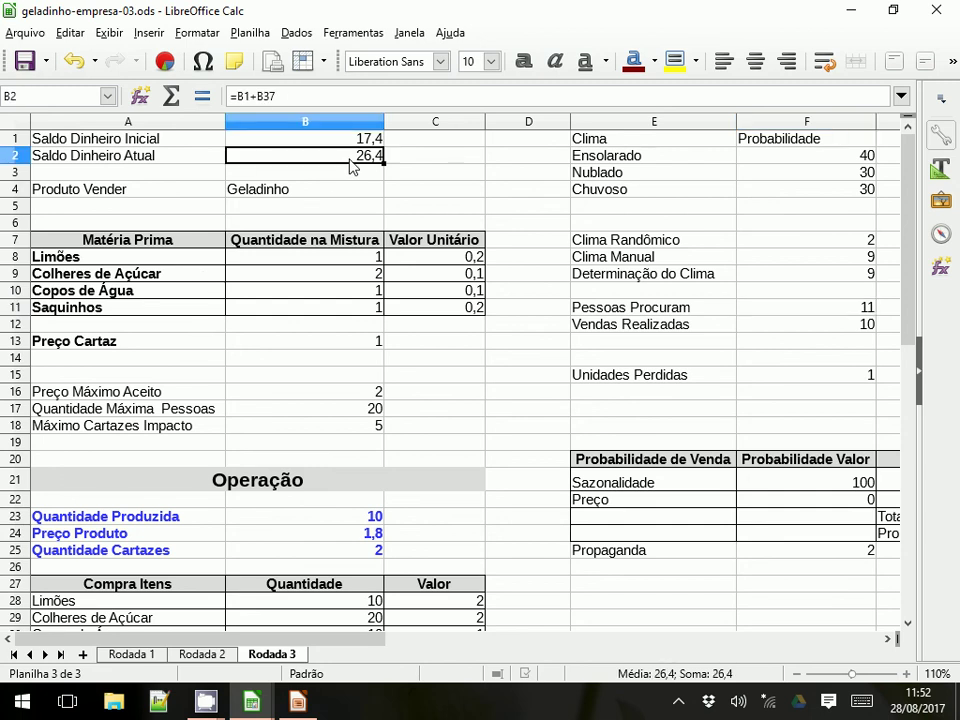
left_click(837, 332)
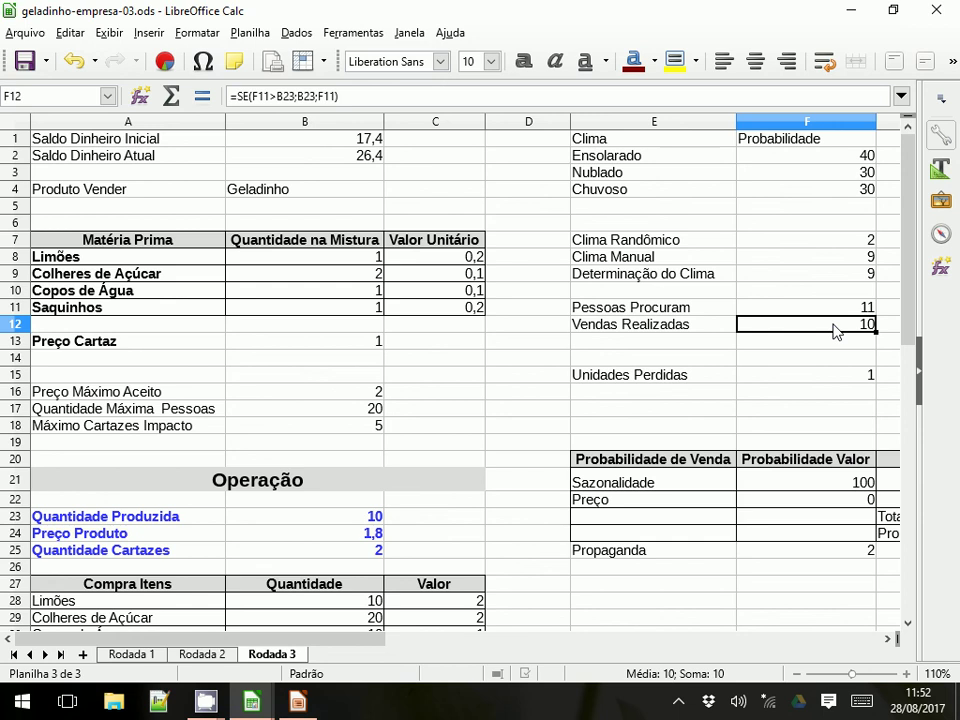
left_click(827, 311)
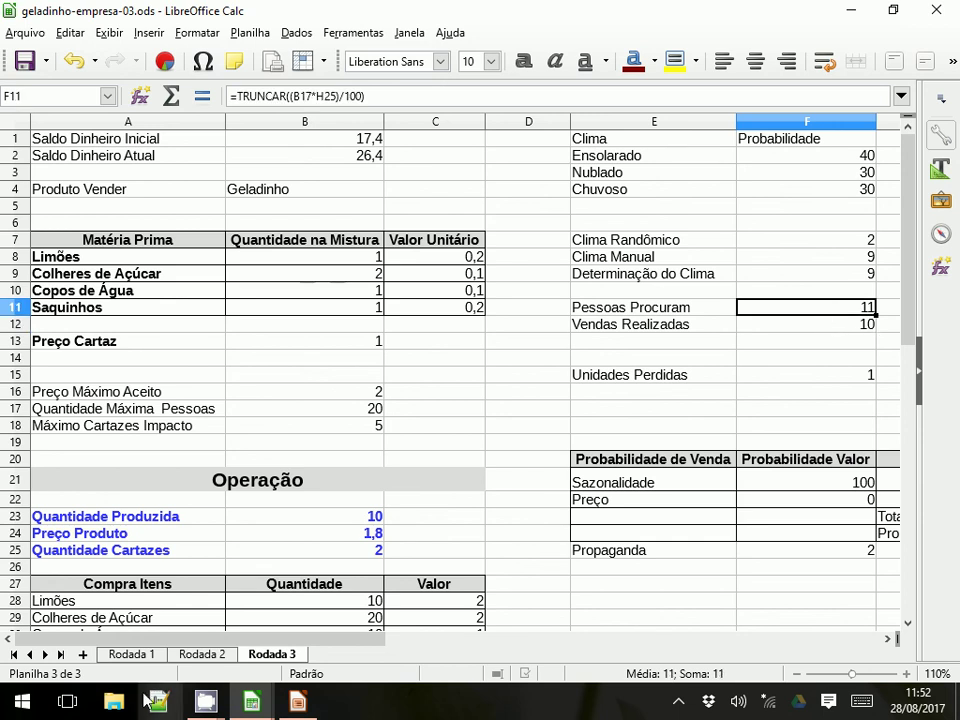
- Check the Pessoas Procuram formulas on Rodada 2 and Rodada 1 of geladinho-empresa-03.ods
left_click(202, 654)
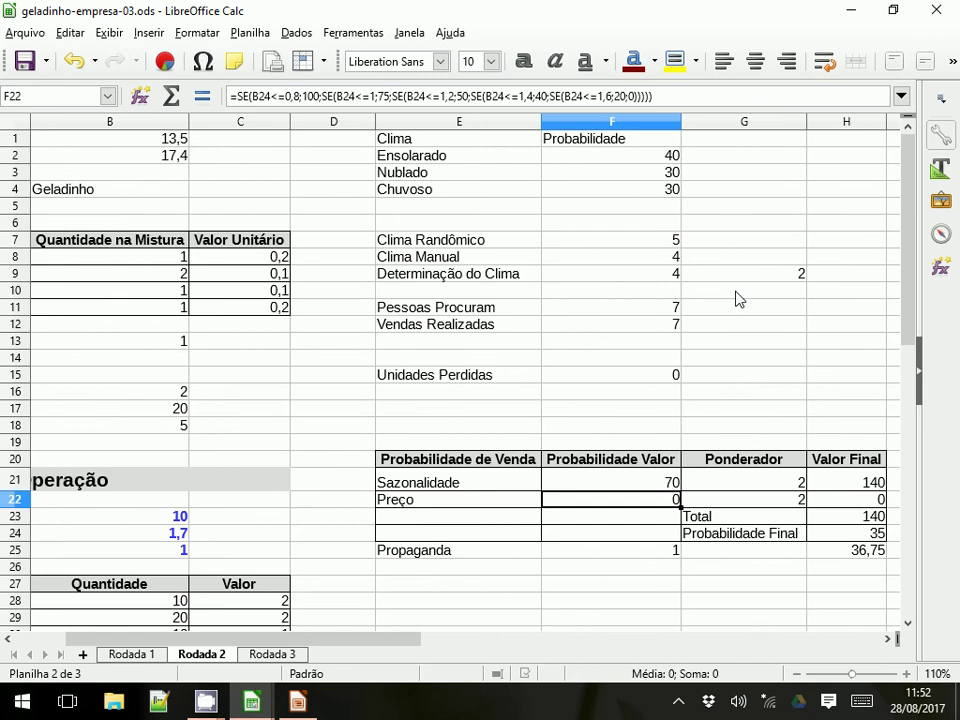
left_click(632, 311)
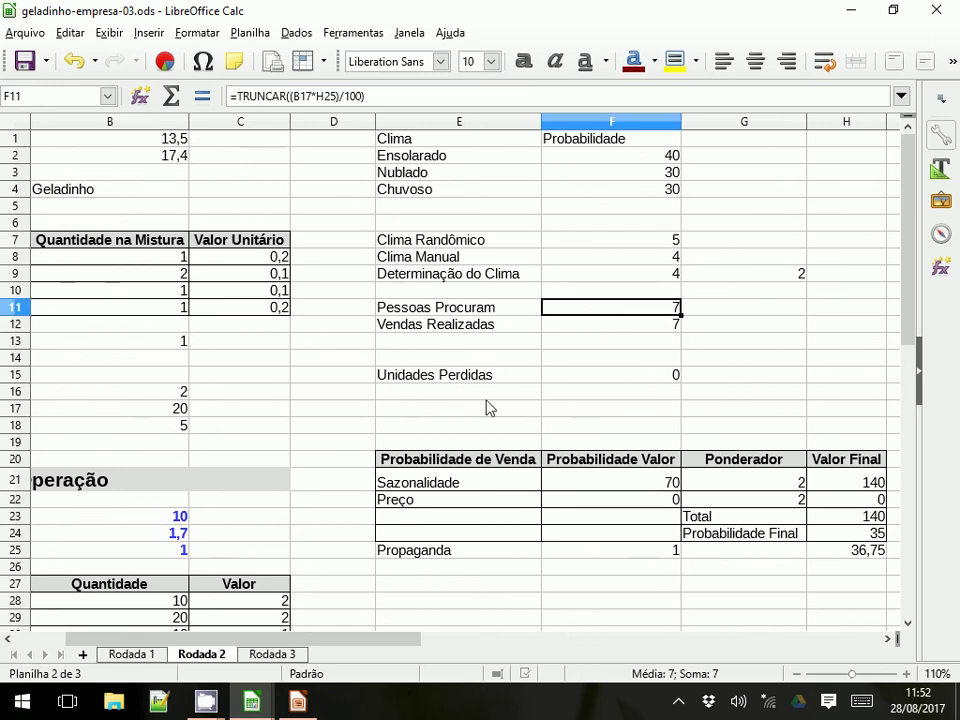
left_click(126, 655)
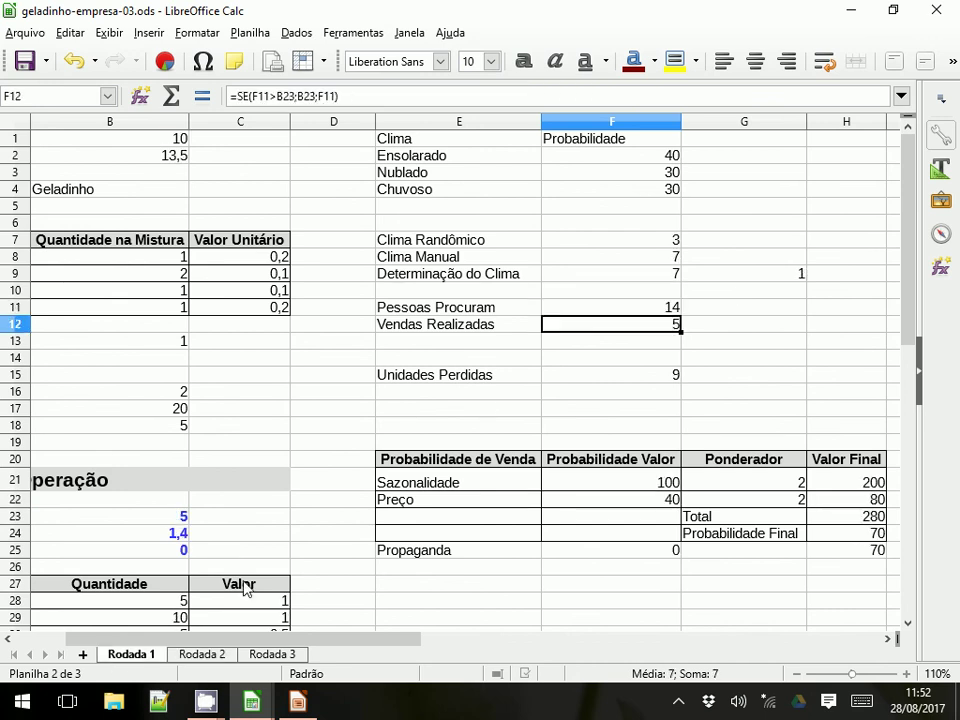
left_click(557, 315)
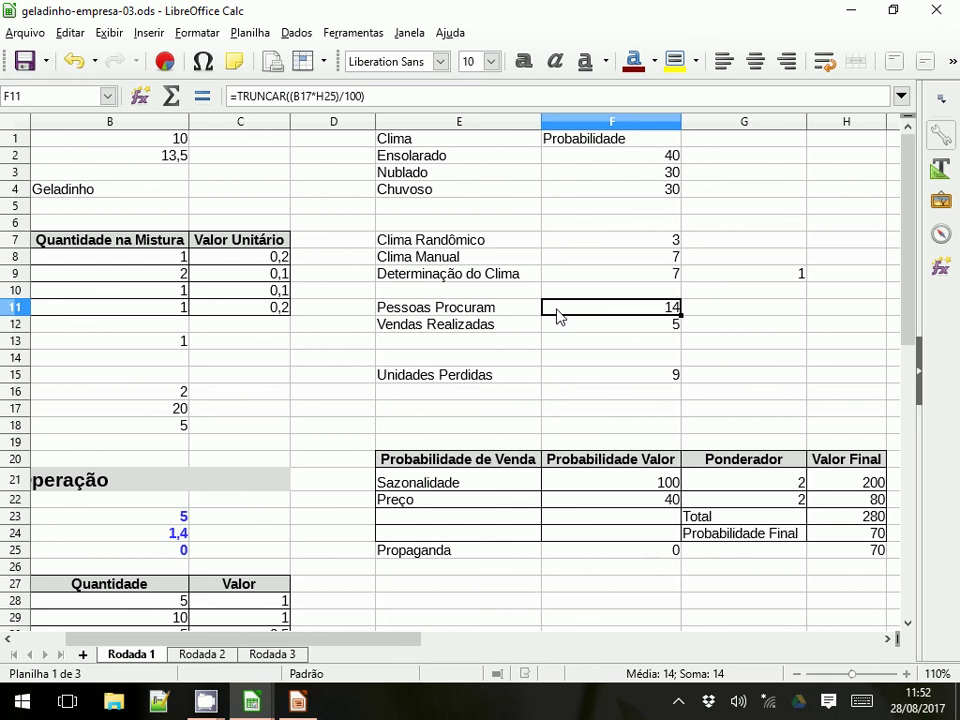
- Minimize geladinho-empresa-03.ods and change the Pessoas Procuram formula on Rodada 1 of geladinho-empresa-04.ods to =TRUNCAR((B17*H25)/100)
left_click(852, 11)
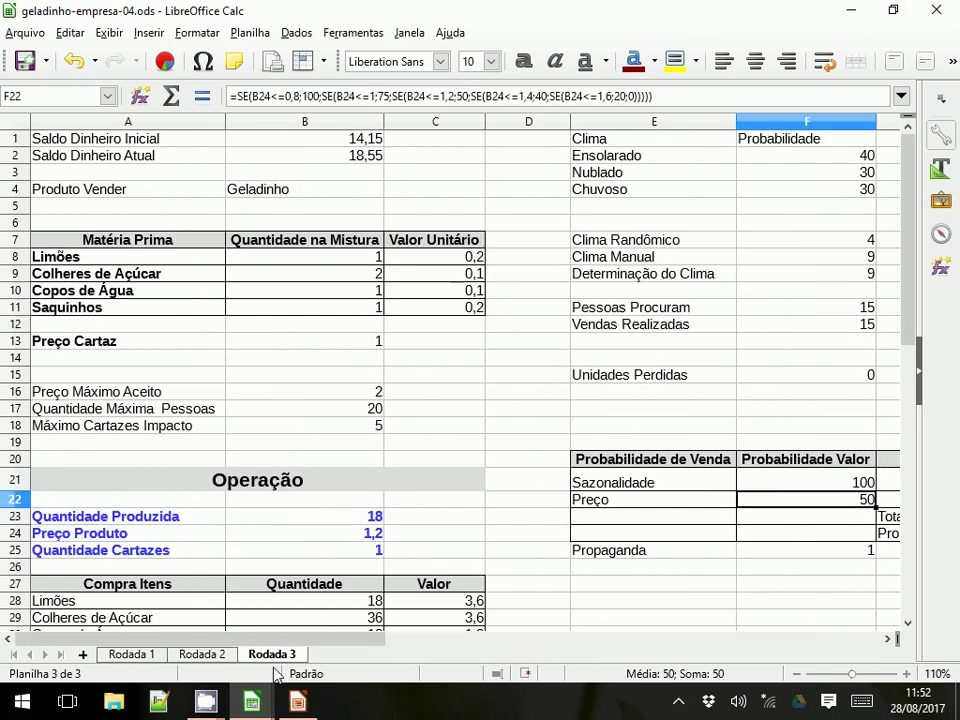
left_click(133, 655)
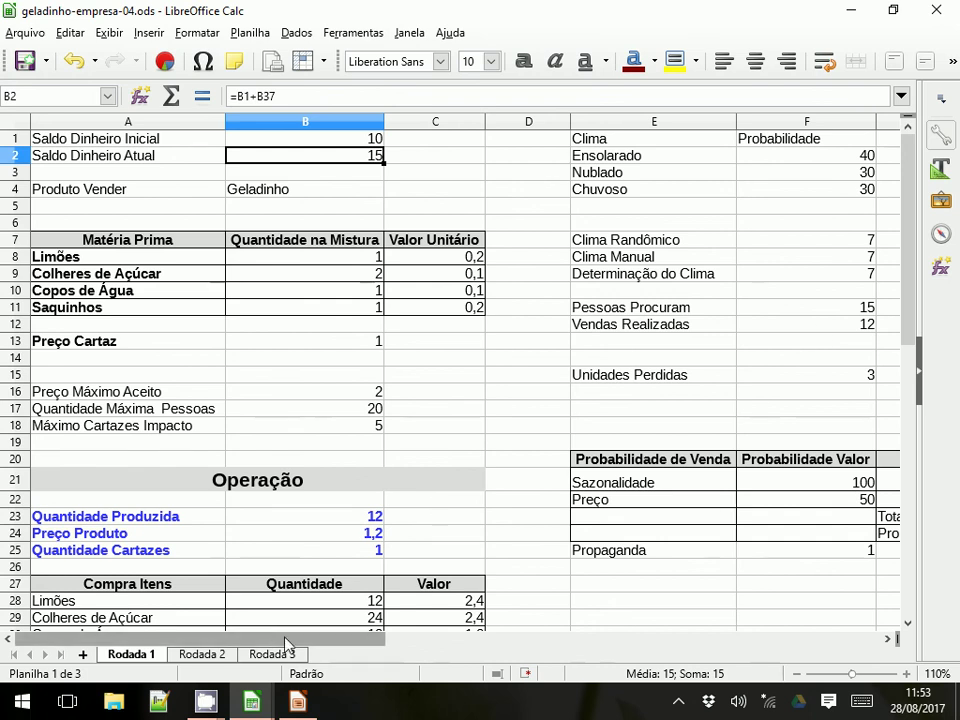
left_click_drag(289, 640, 368, 652)
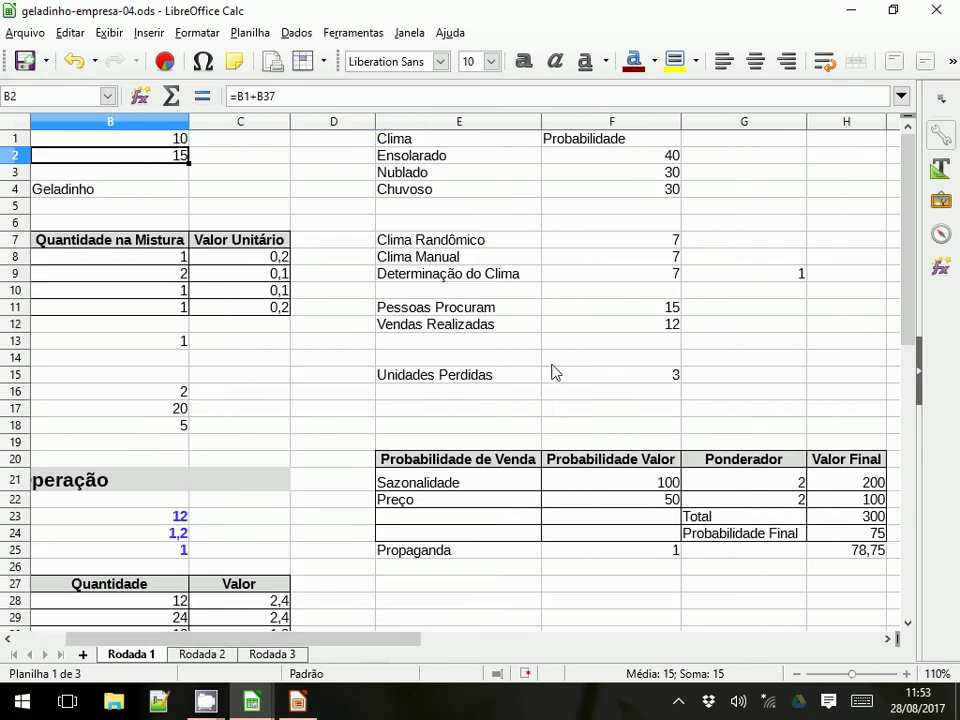
left_click(572, 313)
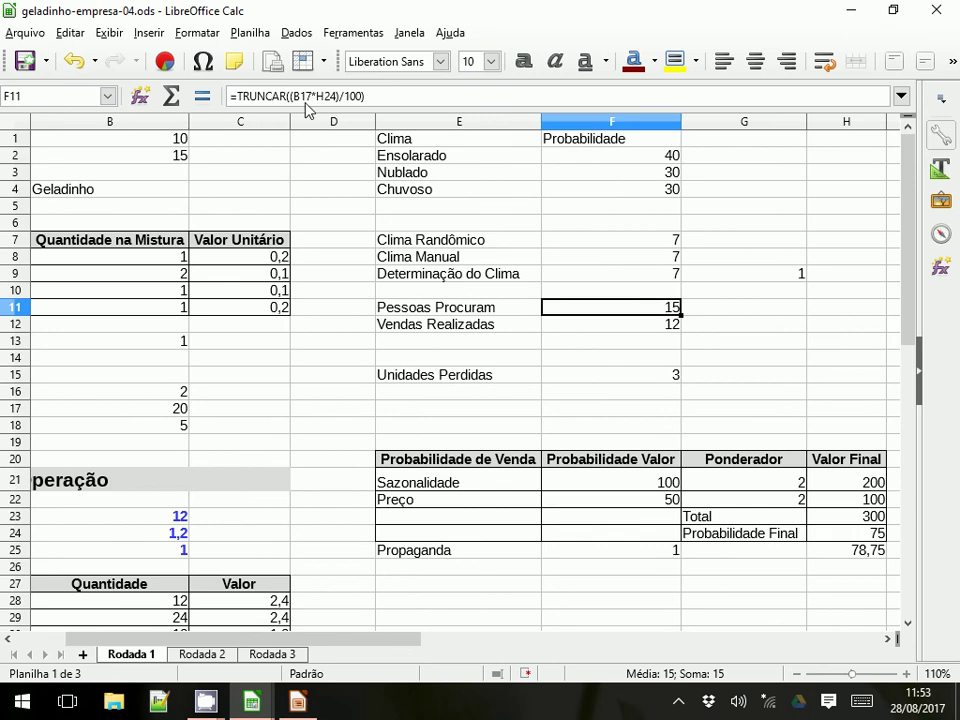
left_click(336, 96)
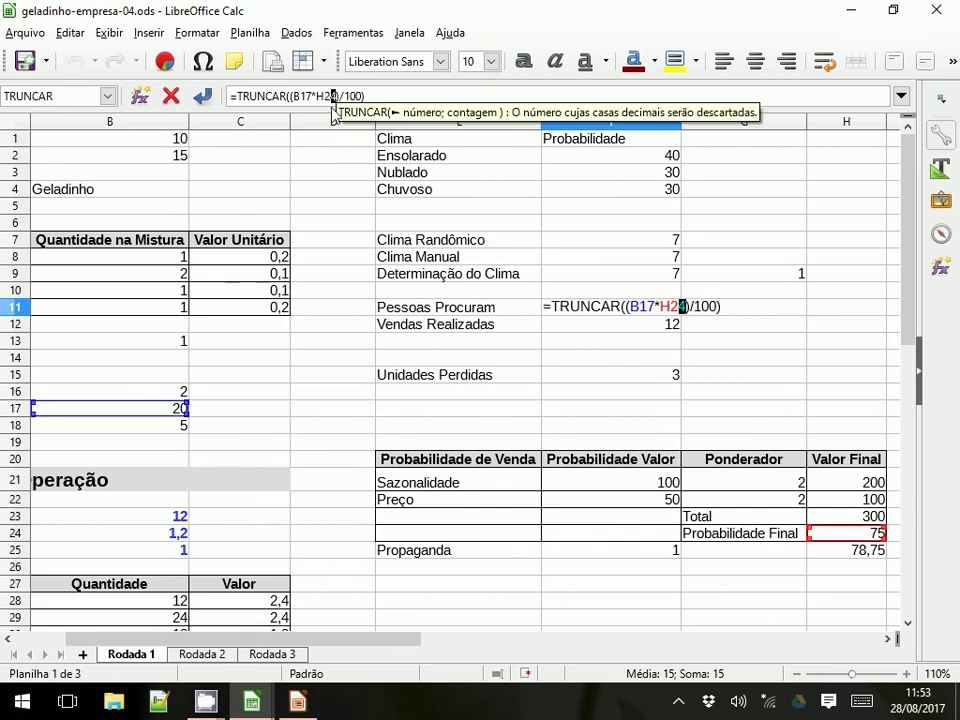
type("5")
key("Return")
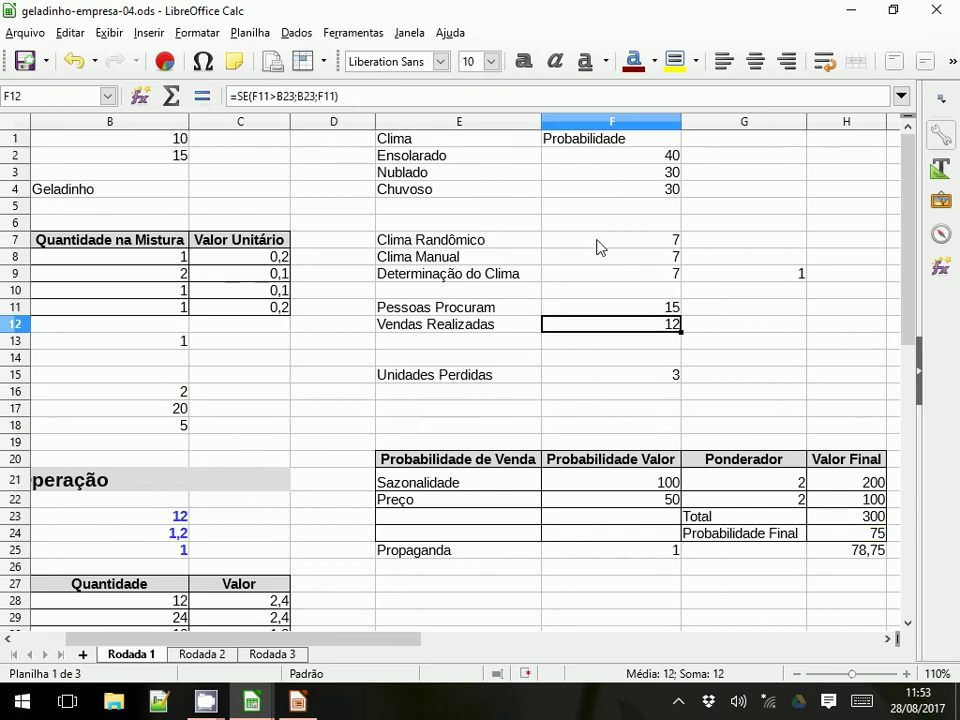
left_click(566, 309)
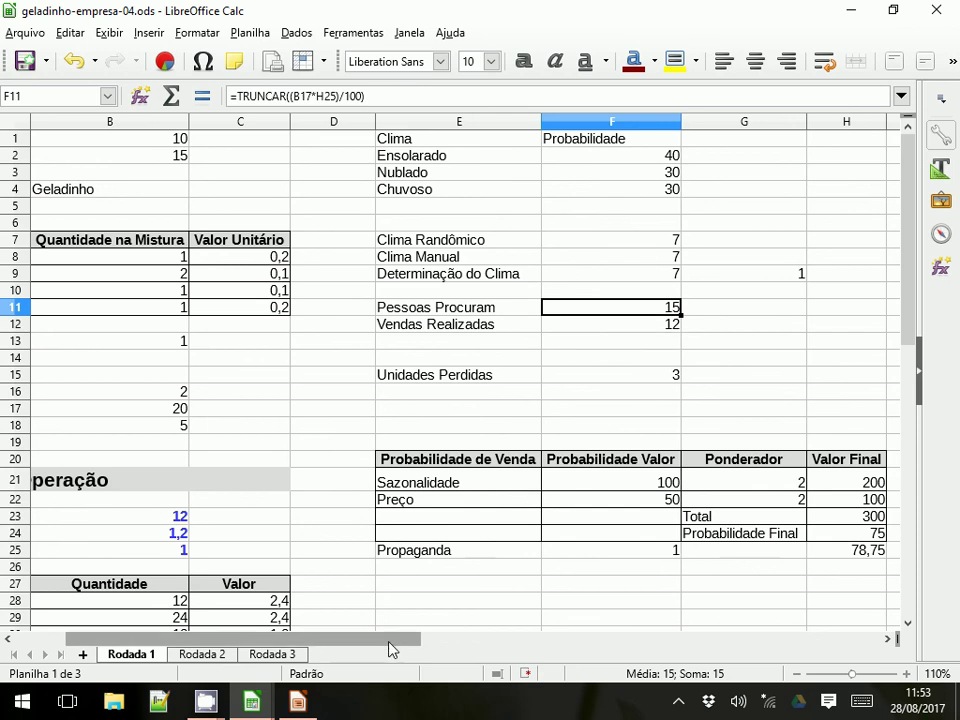
- Review the product price, purchase costs and Lucro Vendas on Rodada 1 of geladinho-empresa-04.ods
left_click_drag(390, 648, 335, 645)
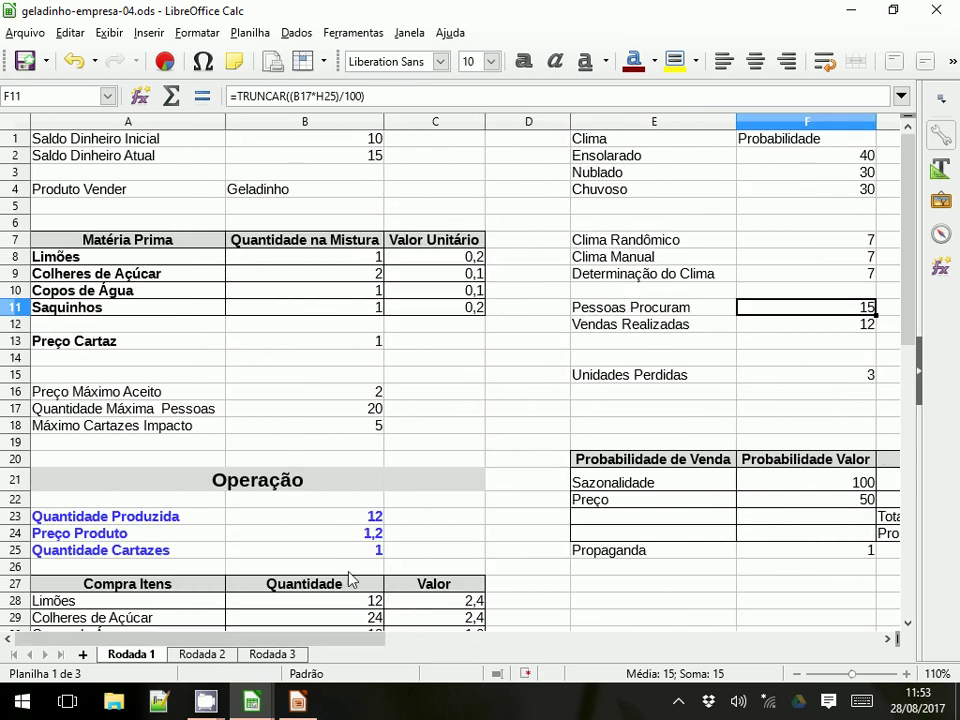
left_click(372, 536)
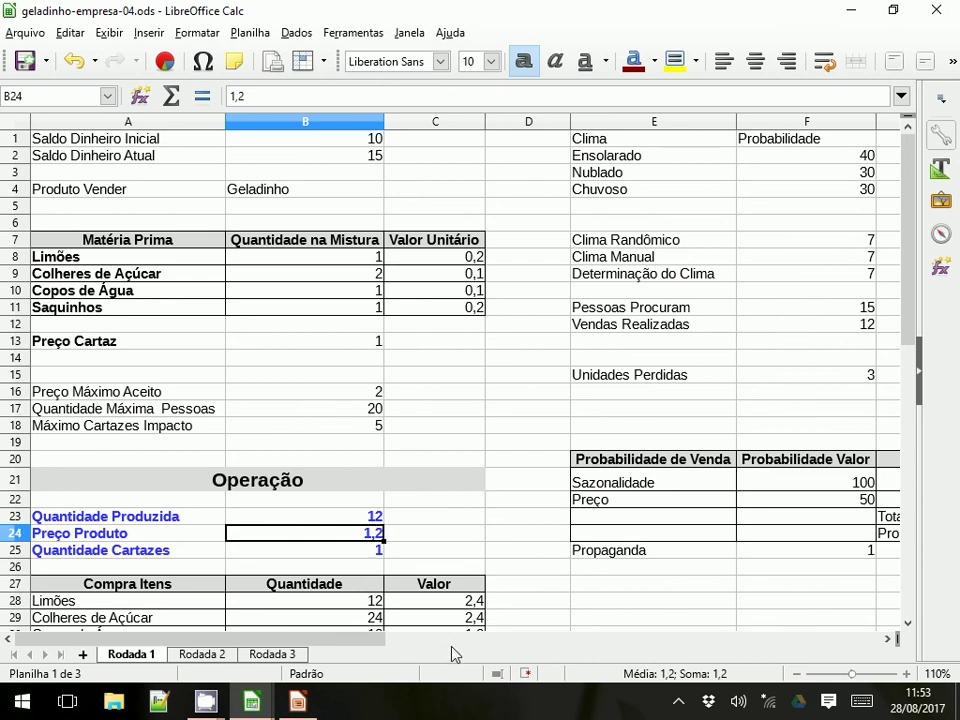
scroll(742, 468, "down", 4)
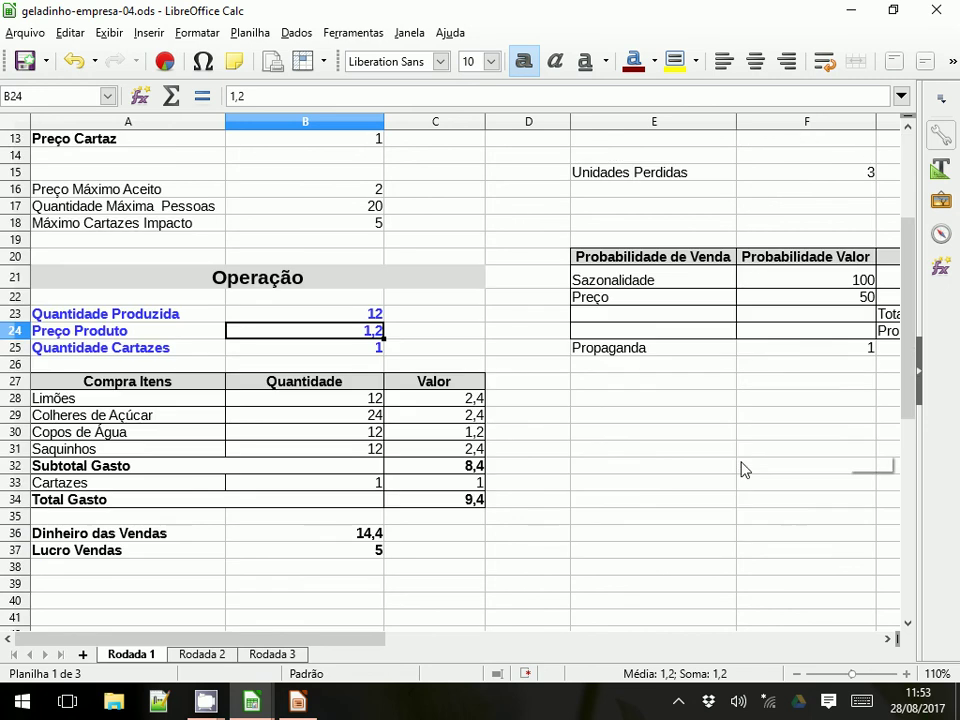
- On Rodada 2 of geladinho-empresa-04.ods, make the Pessoas Procuram formula reference H25 instead of H24
left_click(212, 656)
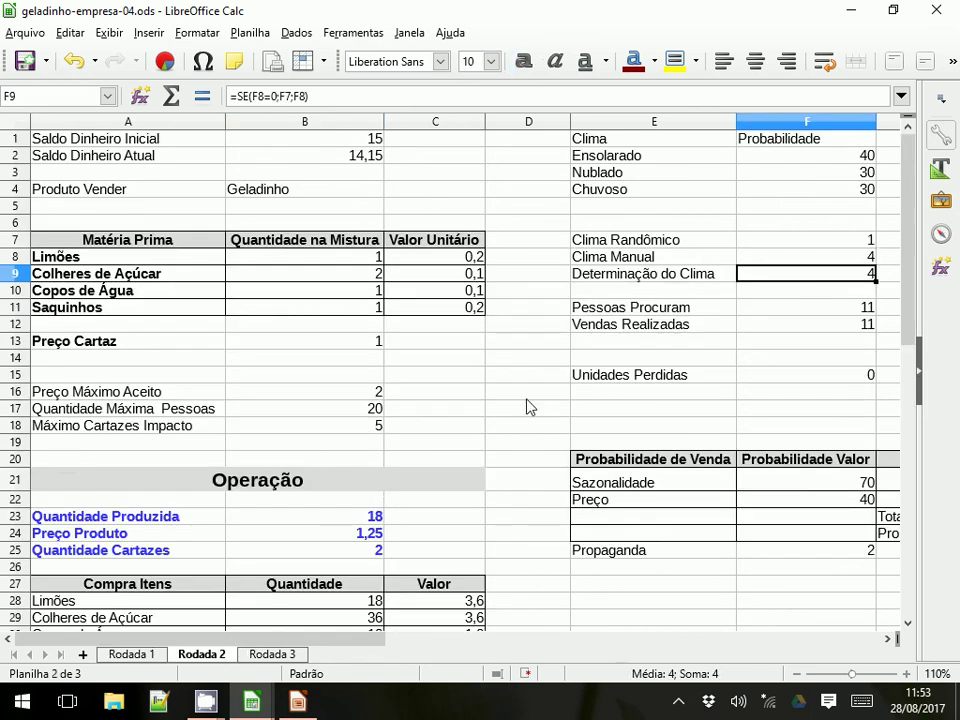
left_click(750, 313)
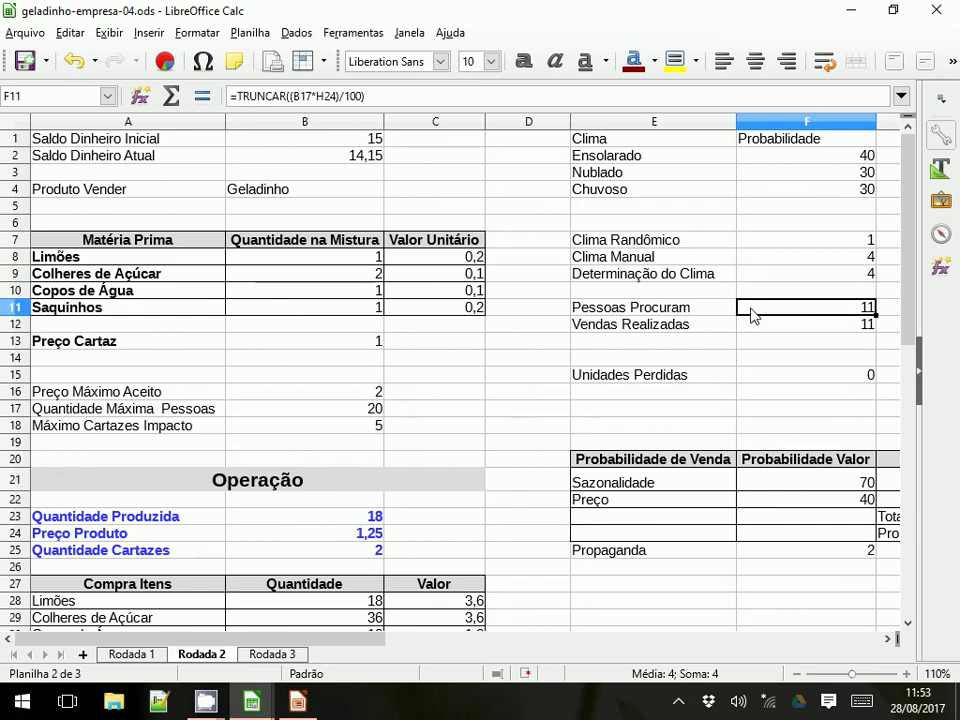
left_click(336, 98)
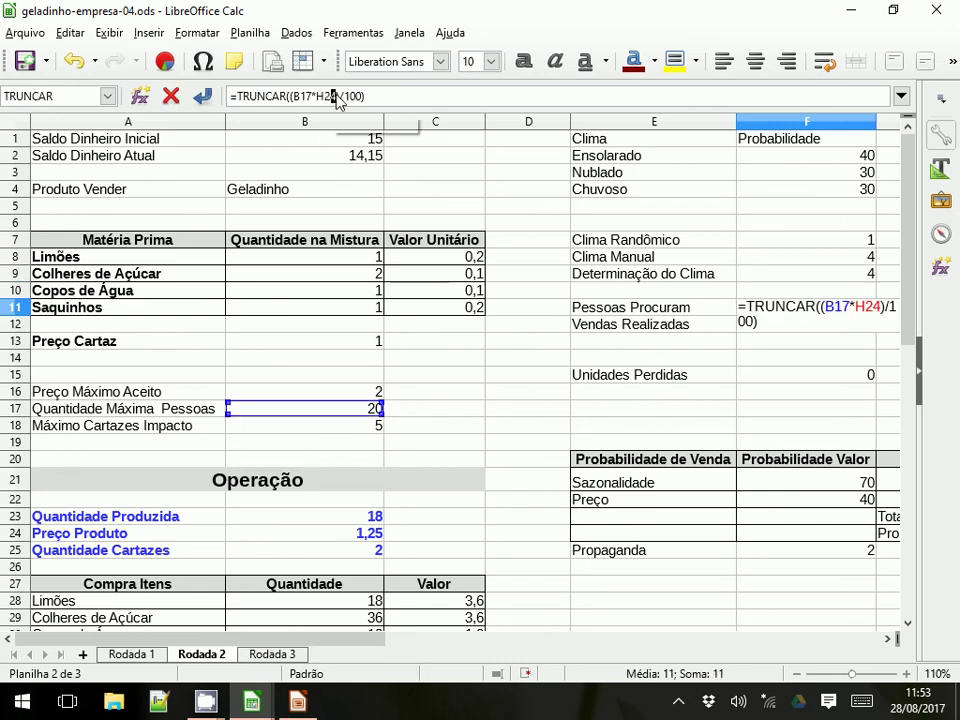
left_click_drag(331, 97, 337, 98)
type("5")
key("Return")
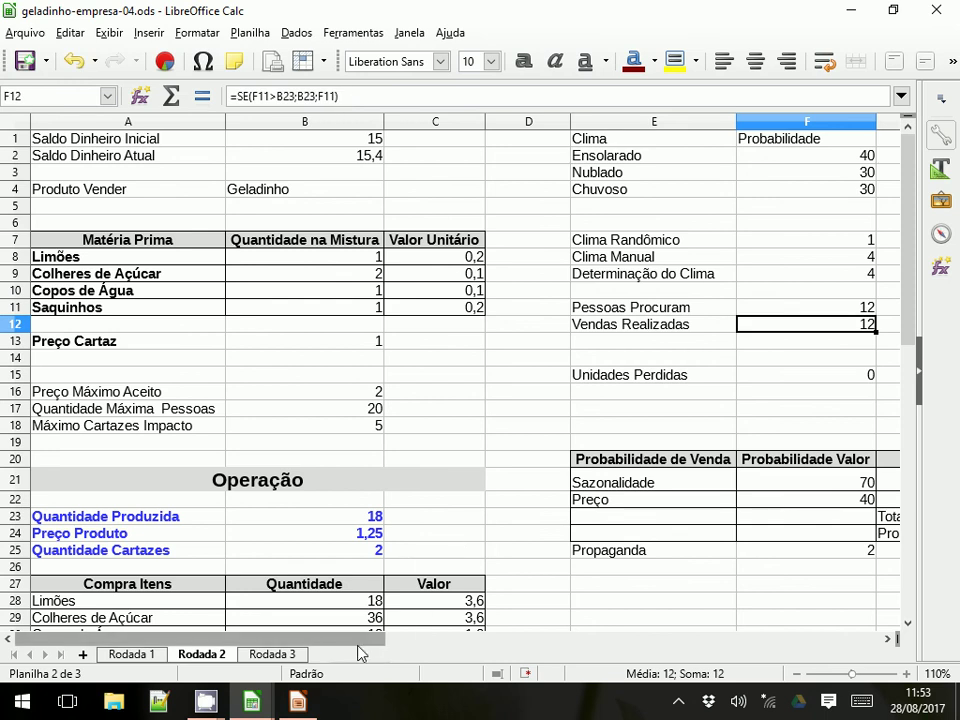
- Examine Rodada 2's product price, its price probability formula, the sales profit and the Pessoas Procuram cell
left_click_drag(364, 640, 430, 645)
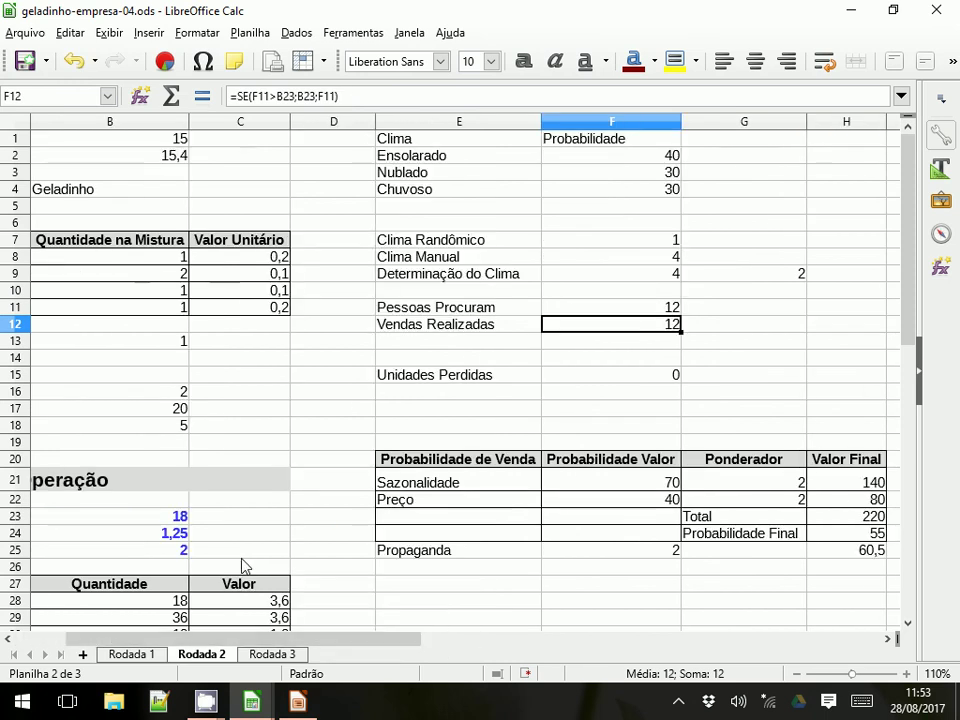
left_click(178, 535)
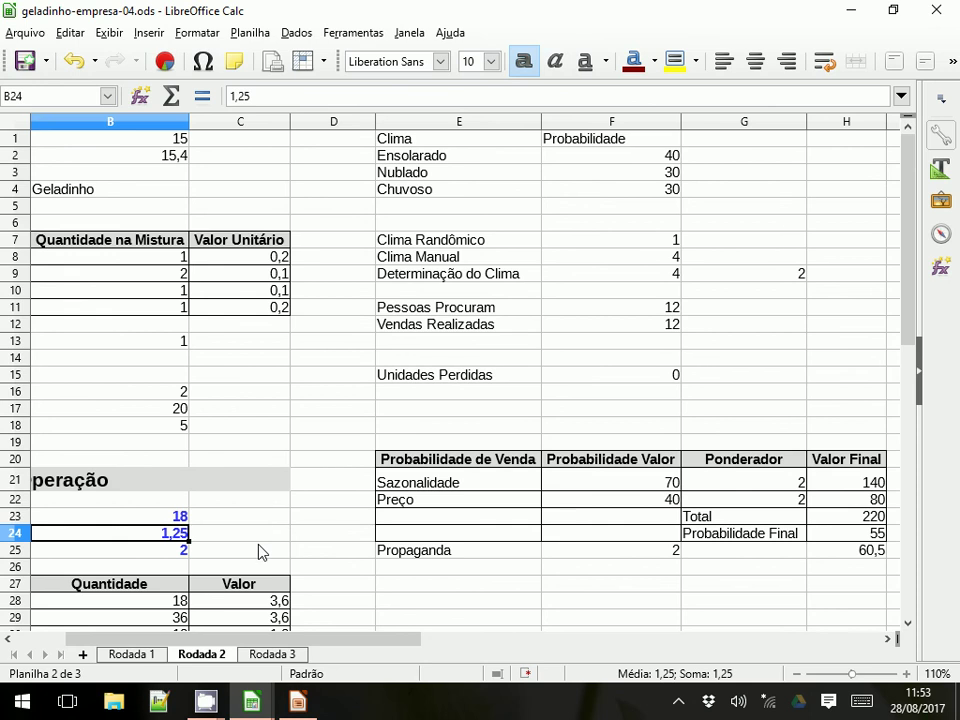
left_click(657, 505)
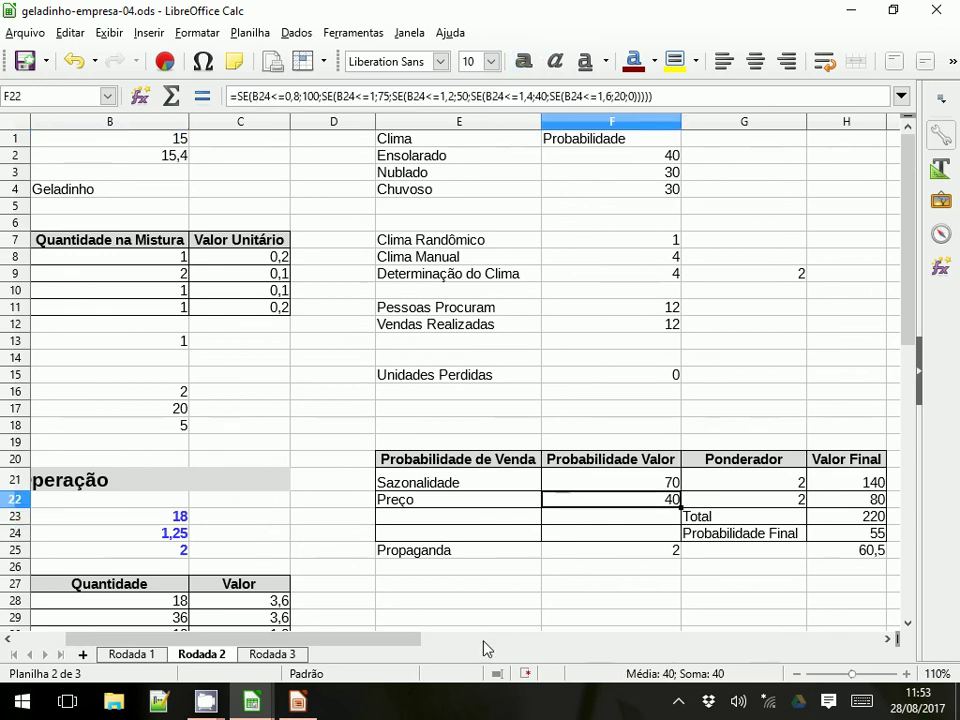
left_click_drag(413, 638, 347, 638)
scroll(352, 553, "down", 1)
scroll(352, 553, "down", 4)
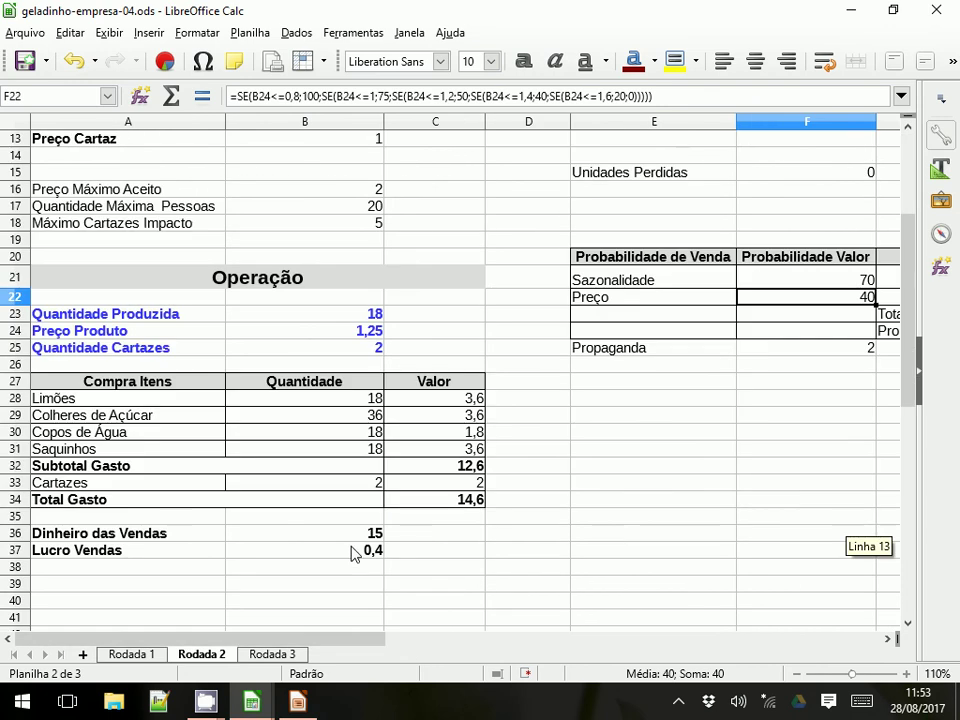
scroll(352, 553, "up", 1)
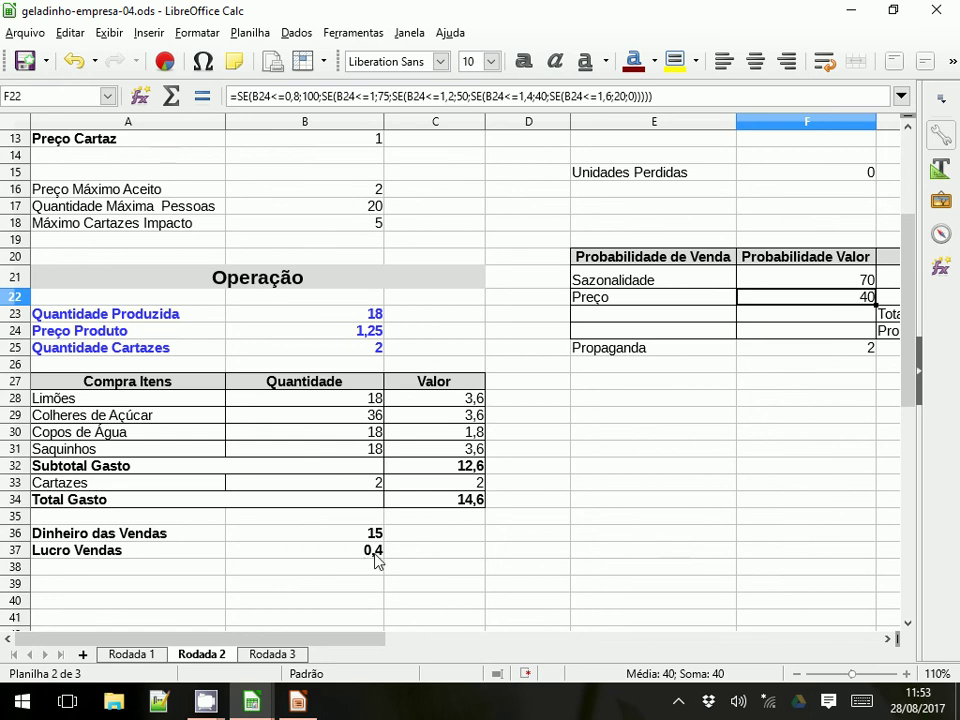
scroll(411, 555, "up", 4)
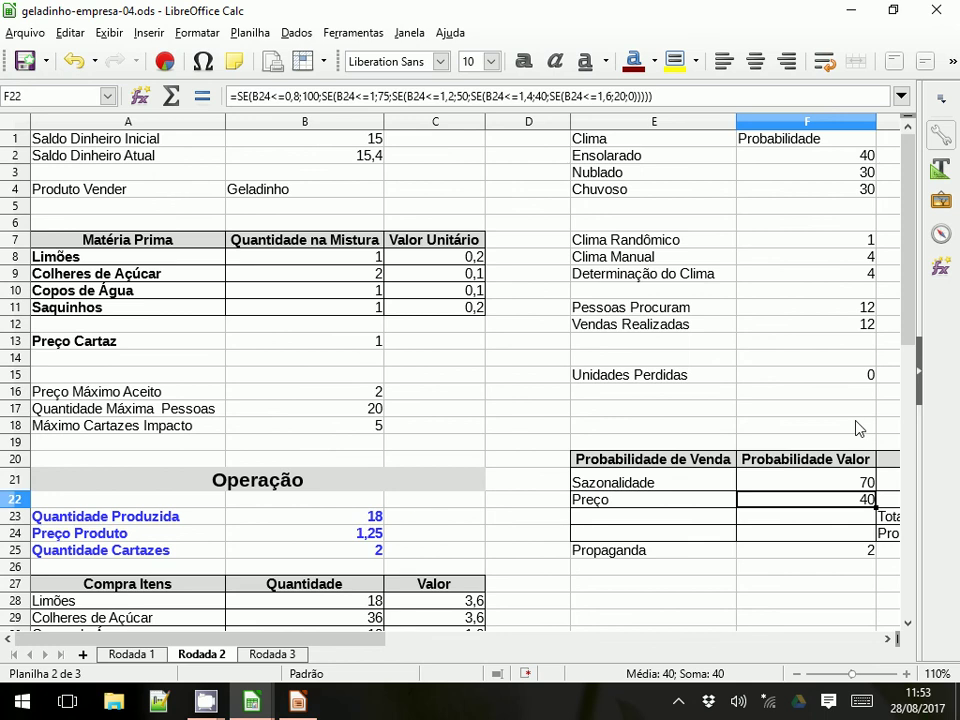
left_click(860, 309)
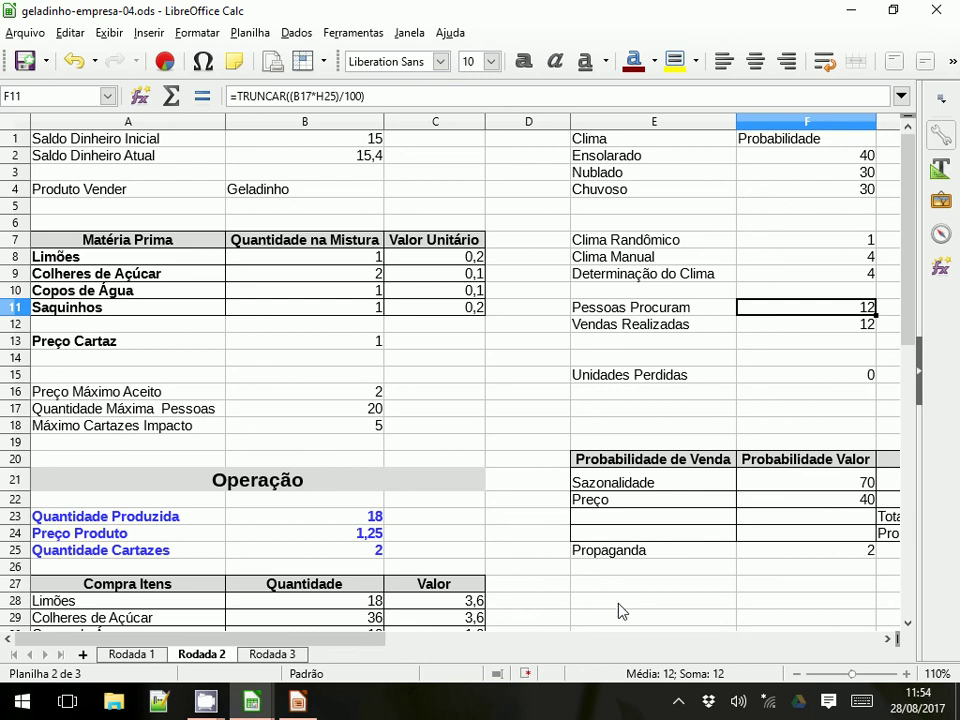
- On Rodada 3 of geladinho-empresa-04.ods, change the Pessoas Procuram formula to =TRUNCAR((B17*H25)/100)
left_click(273, 655)
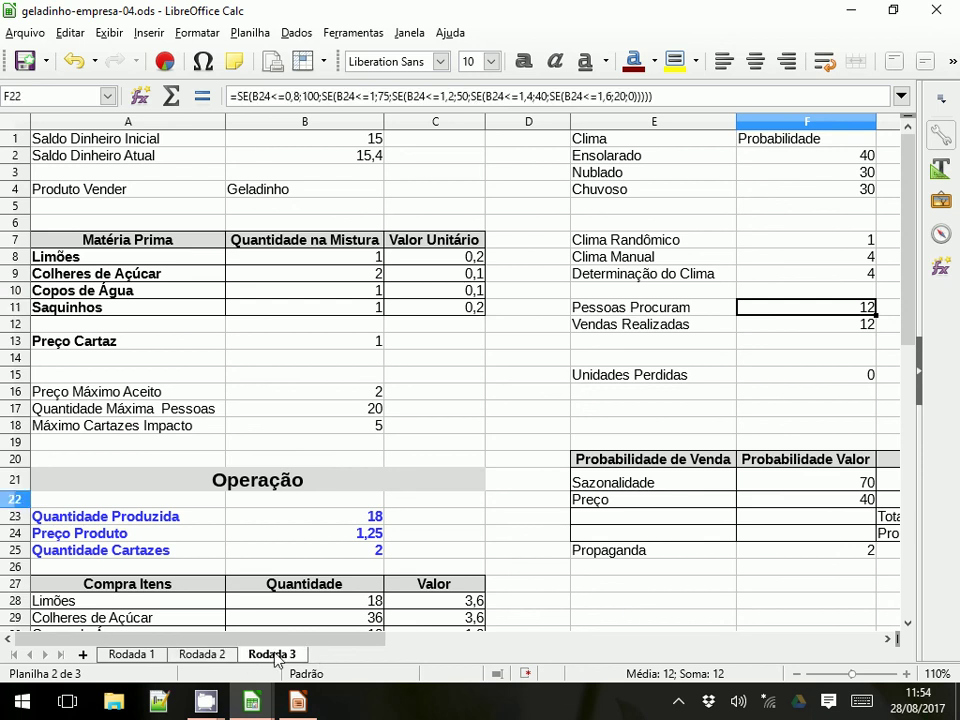
left_click_drag(379, 639, 478, 651)
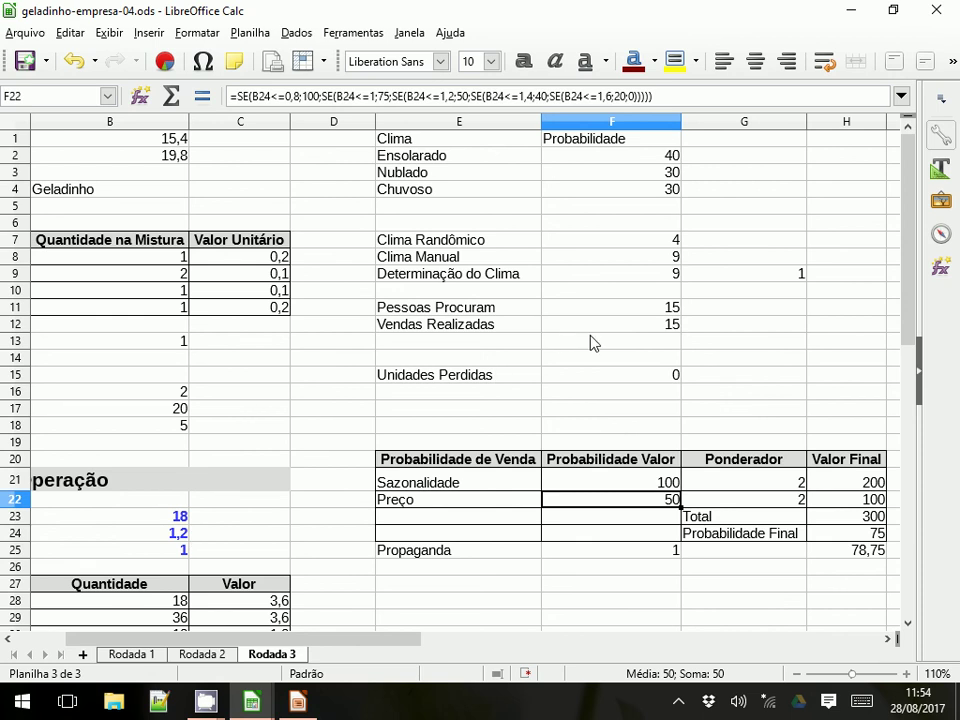
left_click(589, 272)
left_click(586, 259)
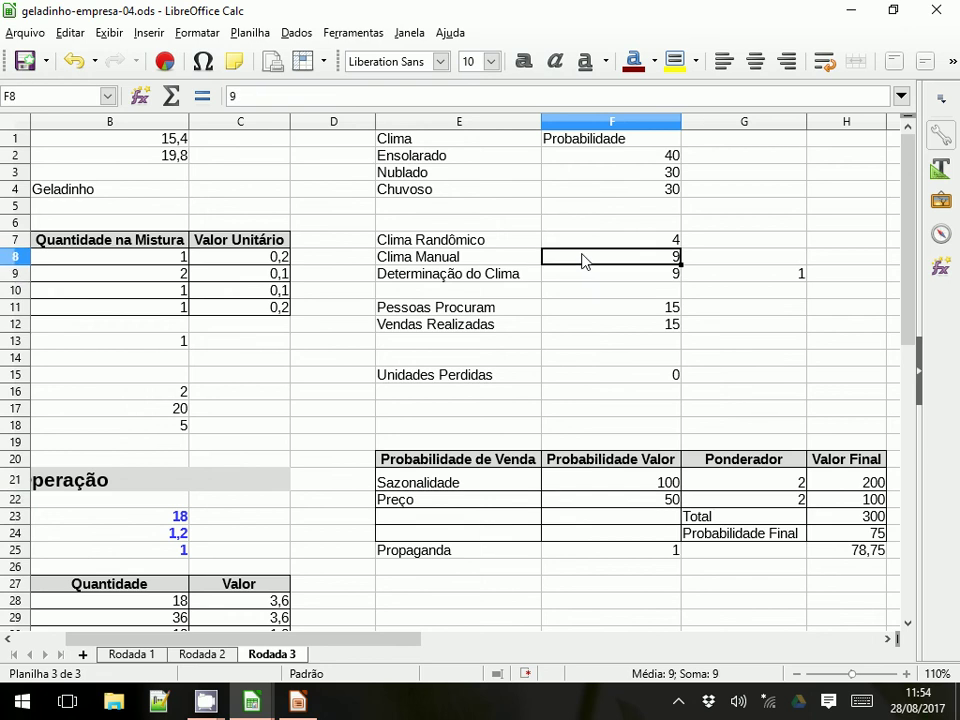
left_click(574, 311)
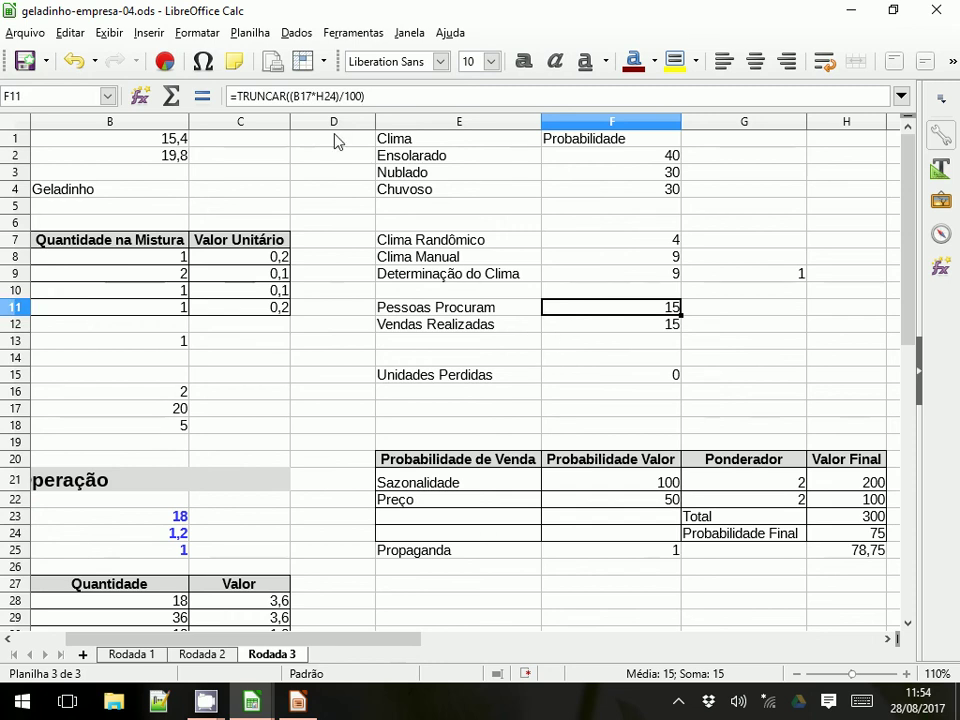
left_click(334, 97)
left_click_drag(331, 97, 338, 97)
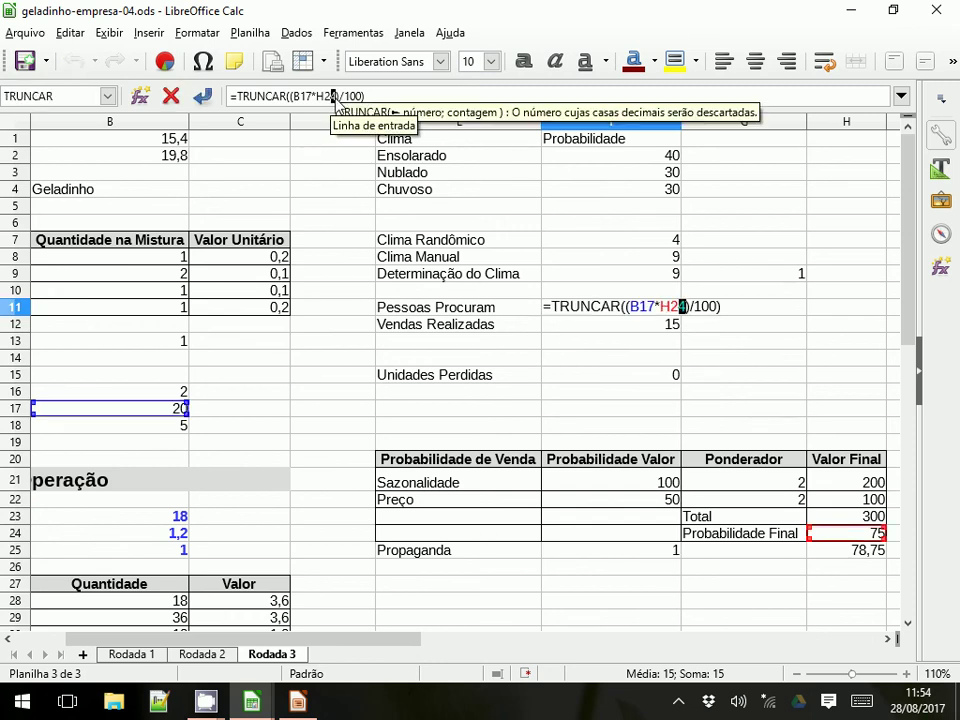
type("5")
key("Return")
left_click(647, 313)
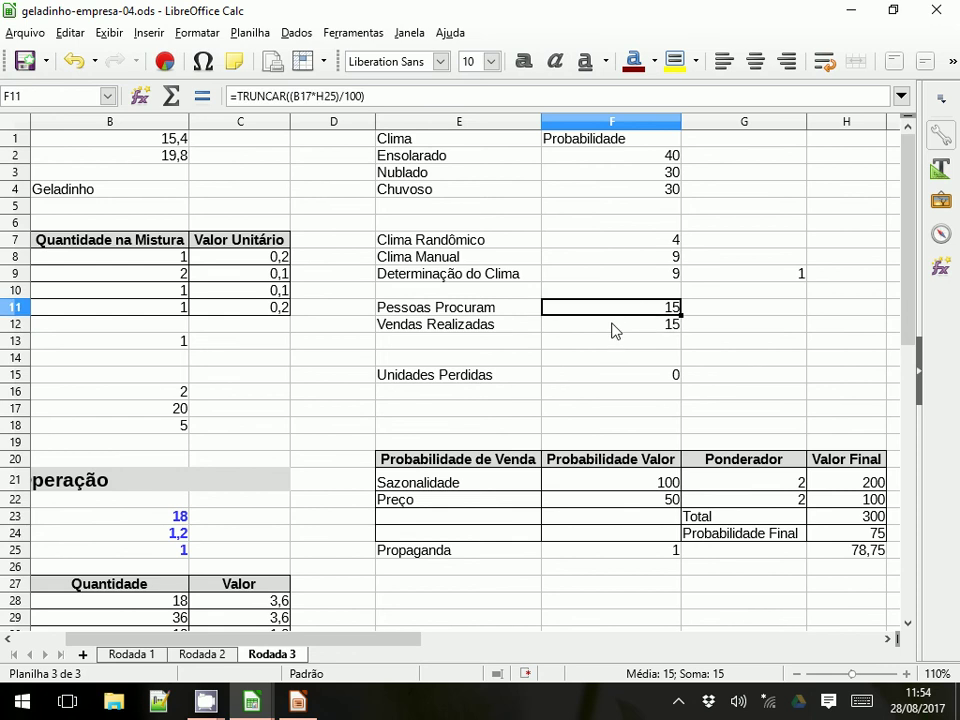
- Check the Pessoas Procuram cells and sales figures on Rodada 2 and Rodada 1
left_click(203, 656)
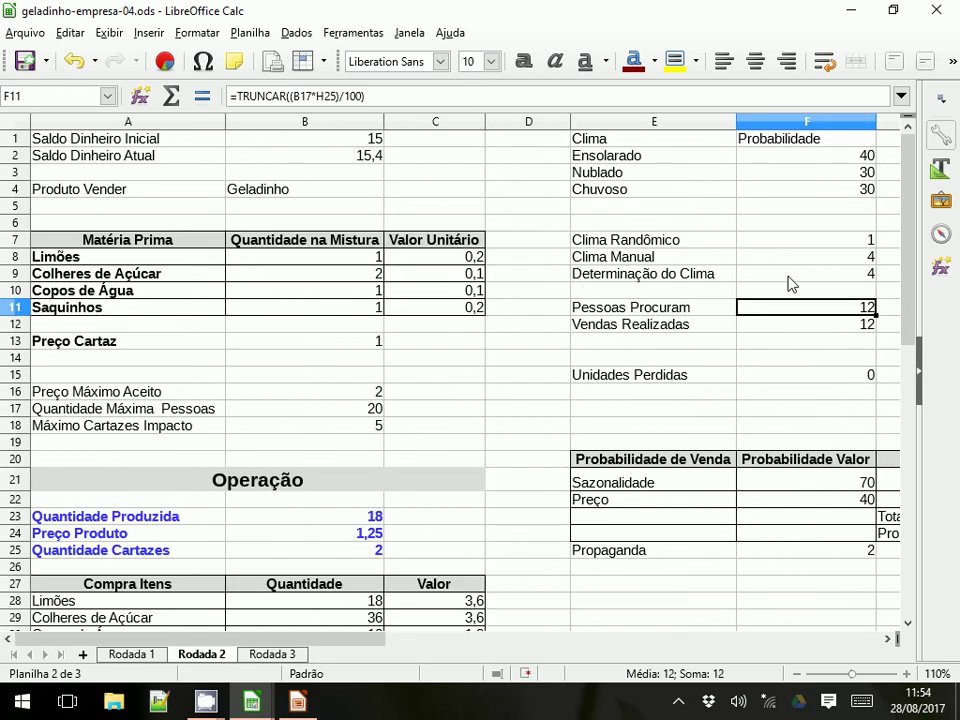
left_click(155, 656)
scroll(787, 357, "up", 3)
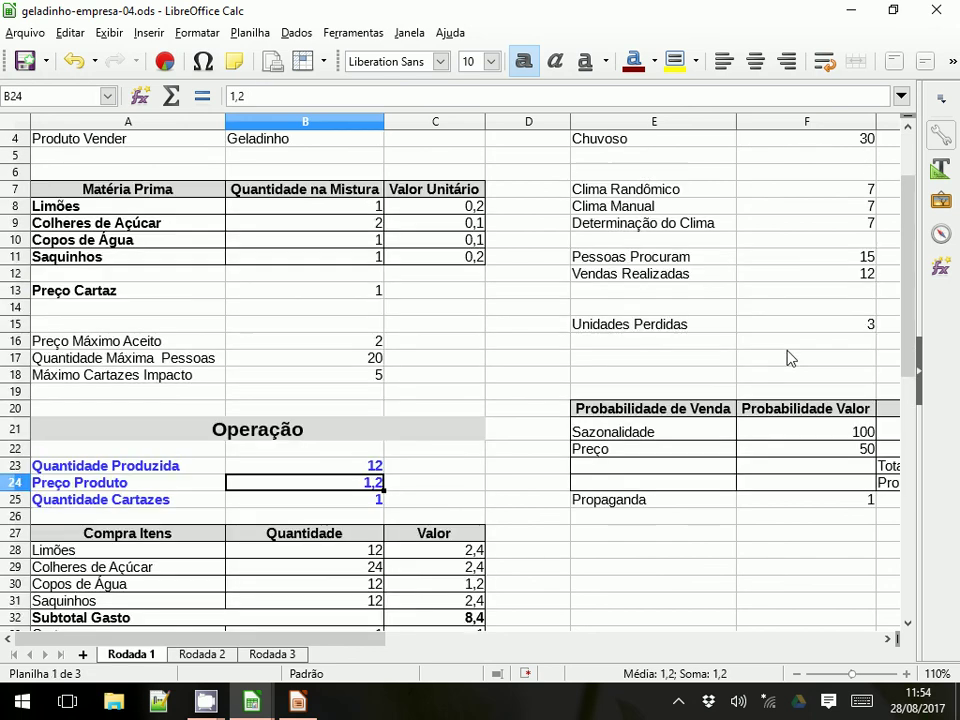
scroll(790, 350, "up", 1)
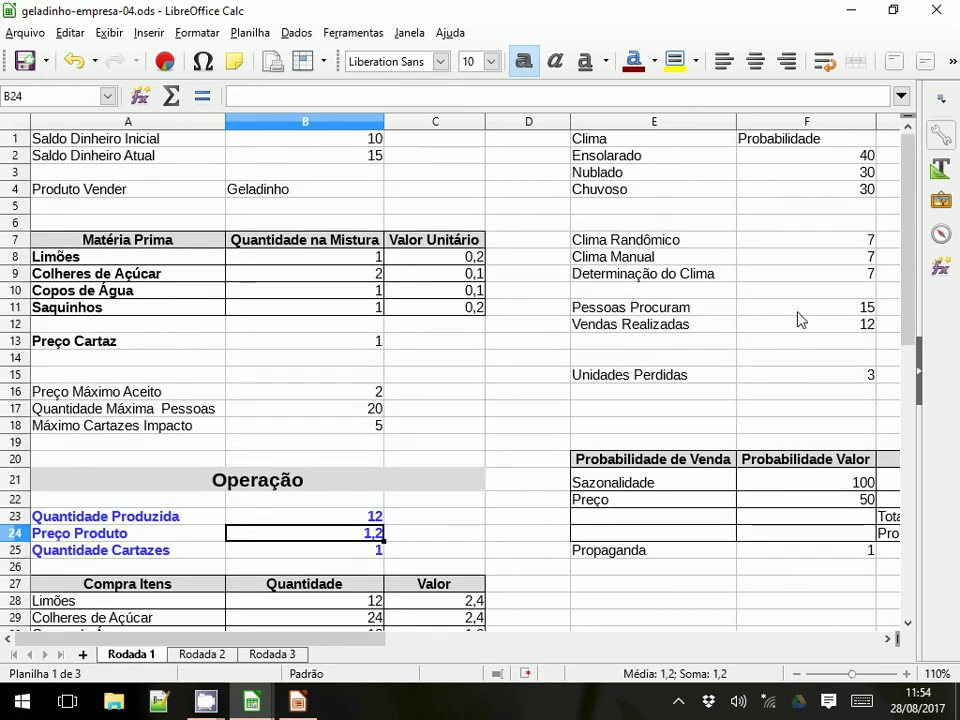
left_click(800, 307)
- Review Rodada 3's operation values, purchase costs and cash balance
left_click(272, 654)
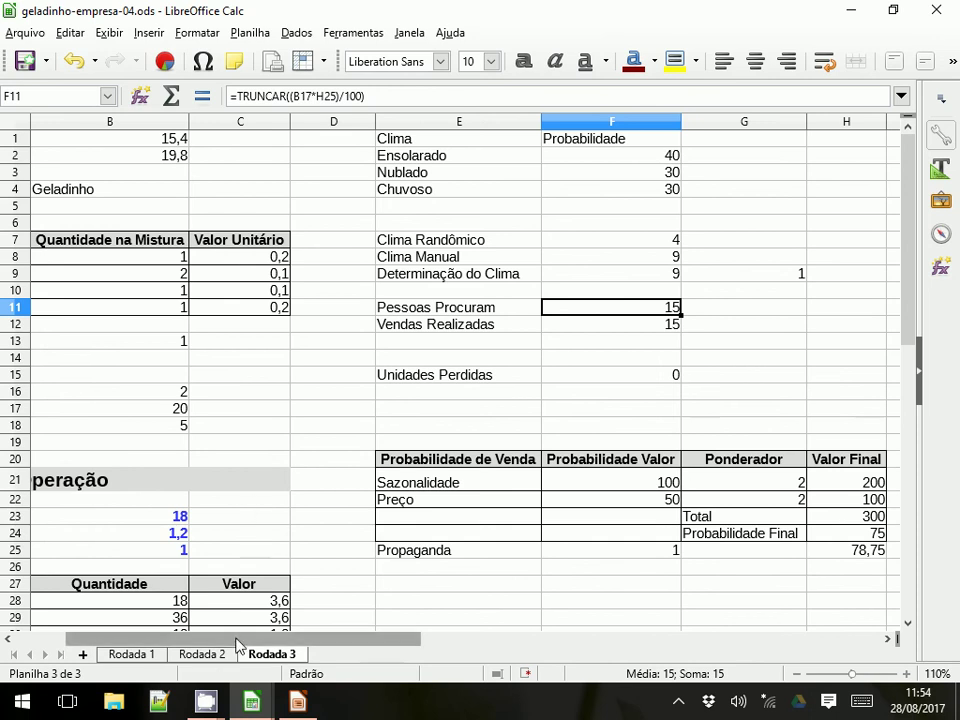
scroll(180, 485, "left", 1)
scroll(193, 595, "down", 5)
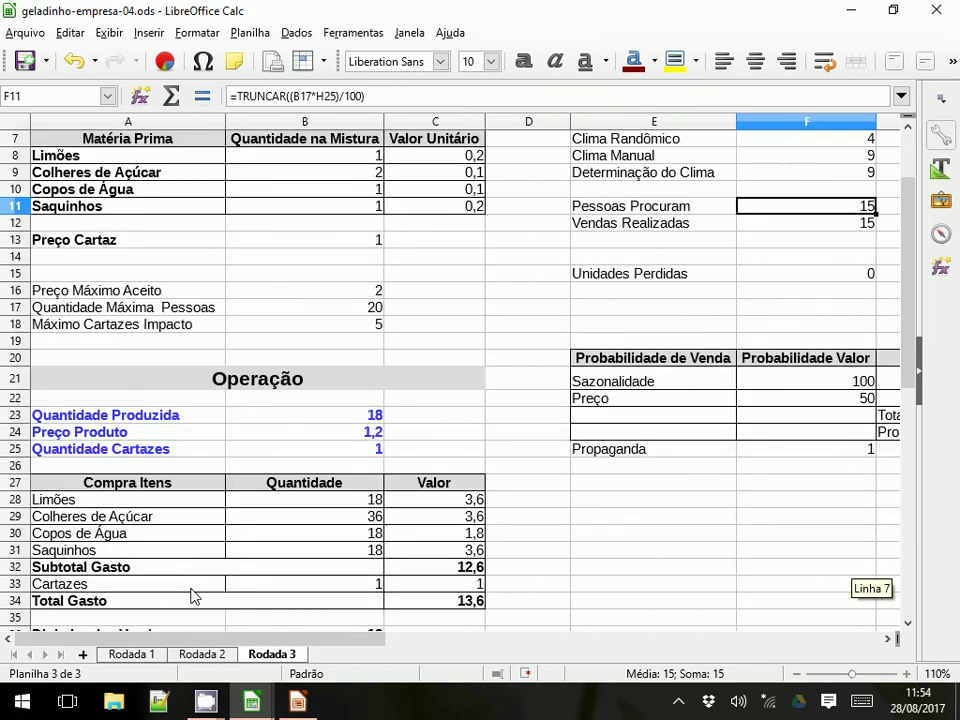
scroll(225, 599, "up", 5)
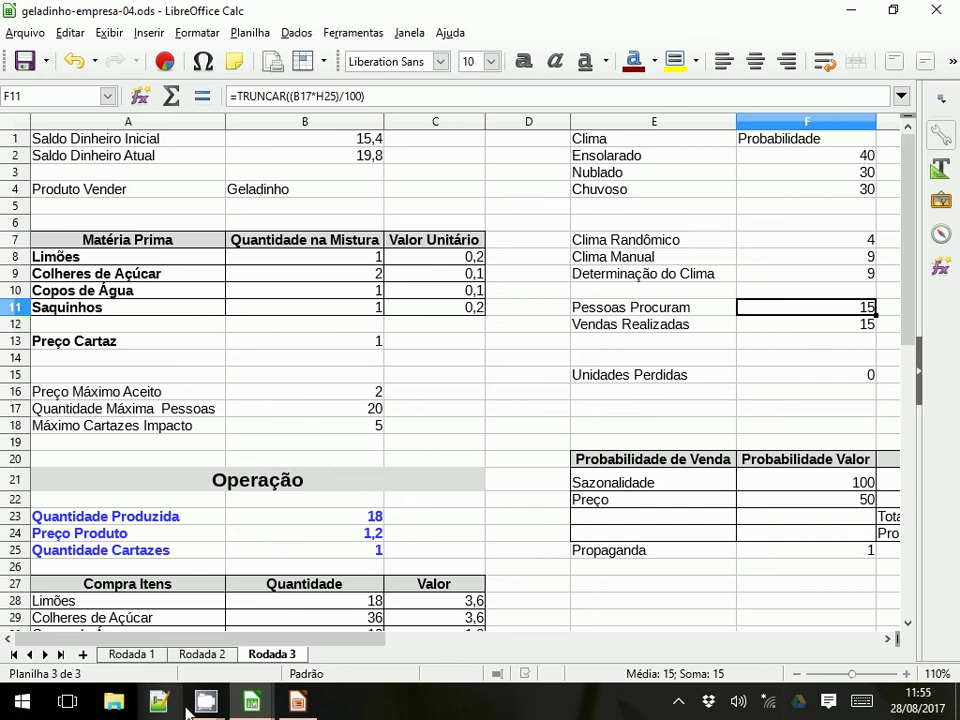
mouse_move(205, 702)
left_click(285, 625)
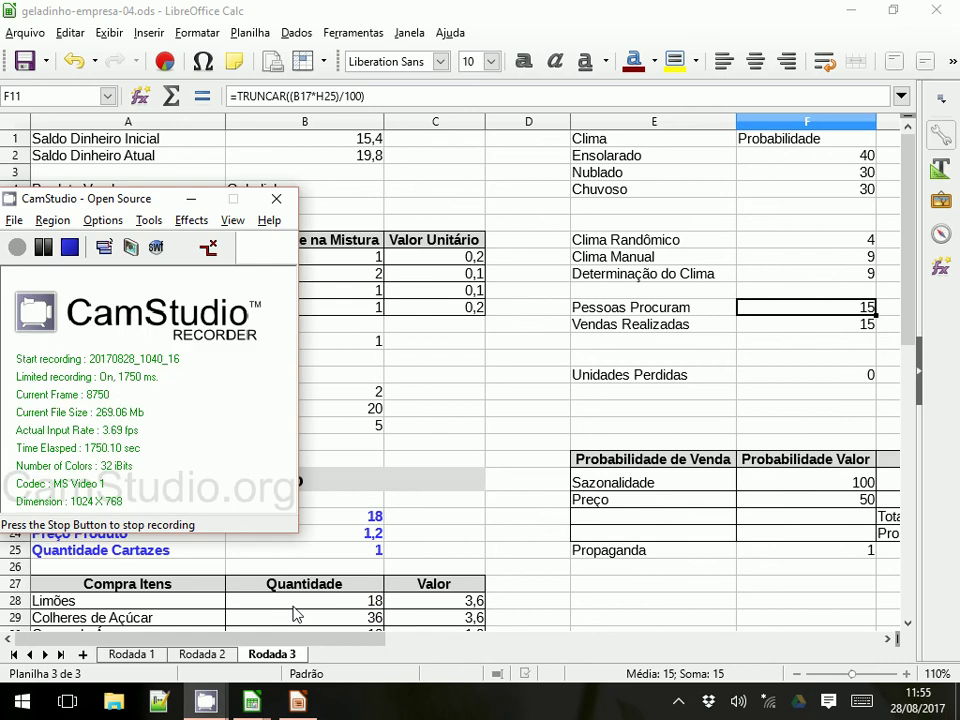
left_click(605, 9)
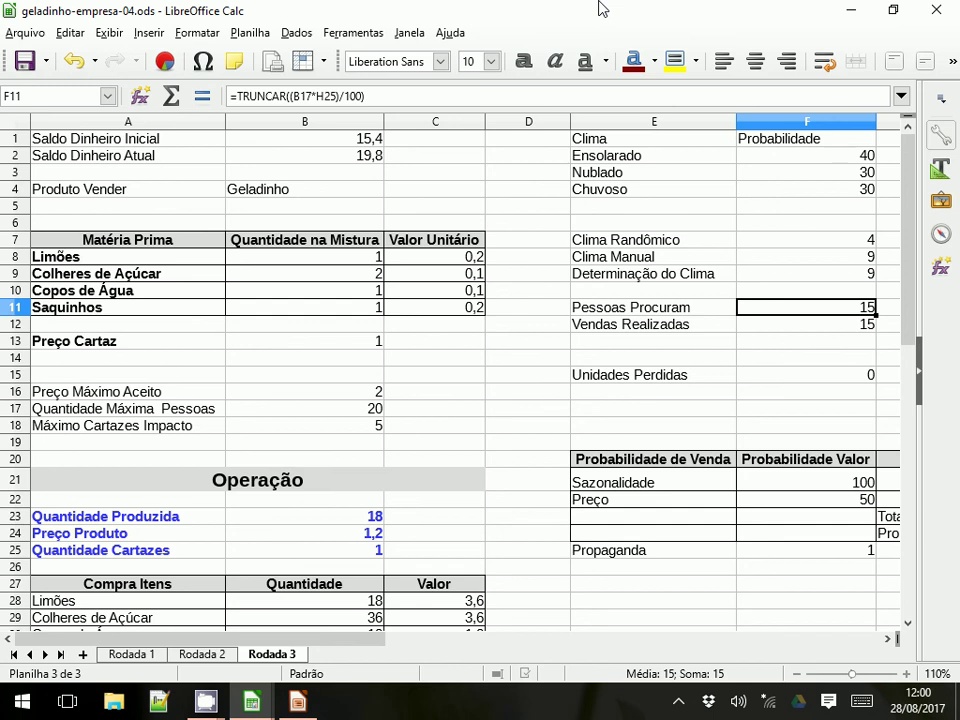
key("alt+Tab")
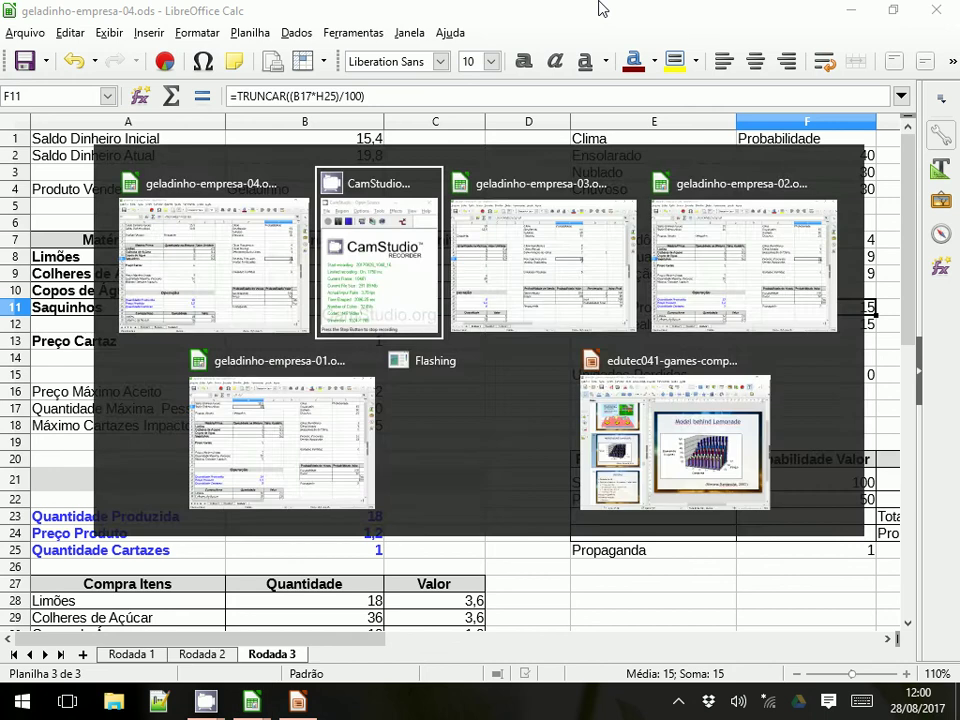